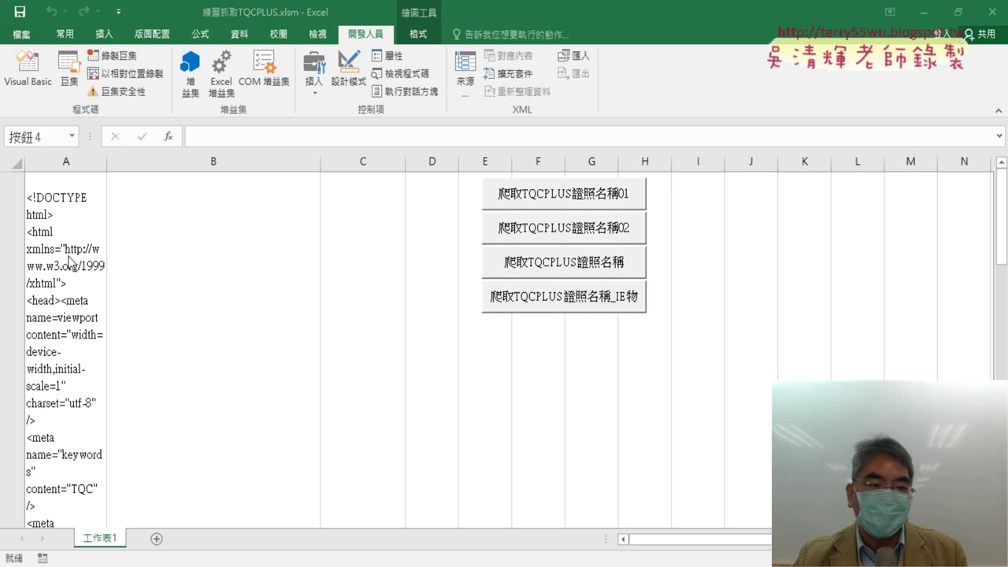
Step: Select cell A1, then bring the TQC+ certificate page in Chrome forward
{"action": "left_click", "coordinate": [59, 260]}
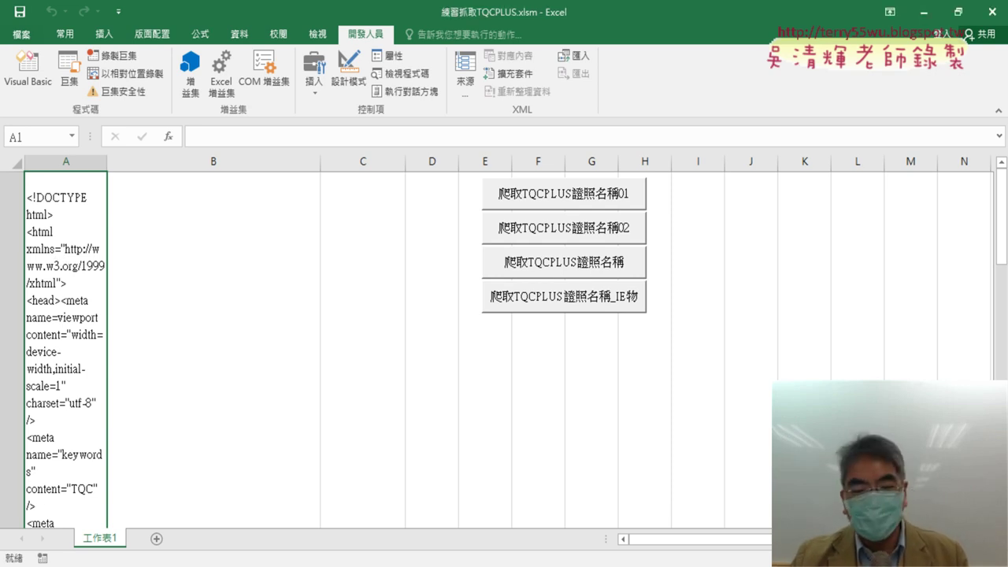
{"action": "mouse_move", "coordinate": [359, 565]}
{"action": "left_click", "coordinate": [359, 516]}
{"action": "right_click", "coordinate": [399, 166]}
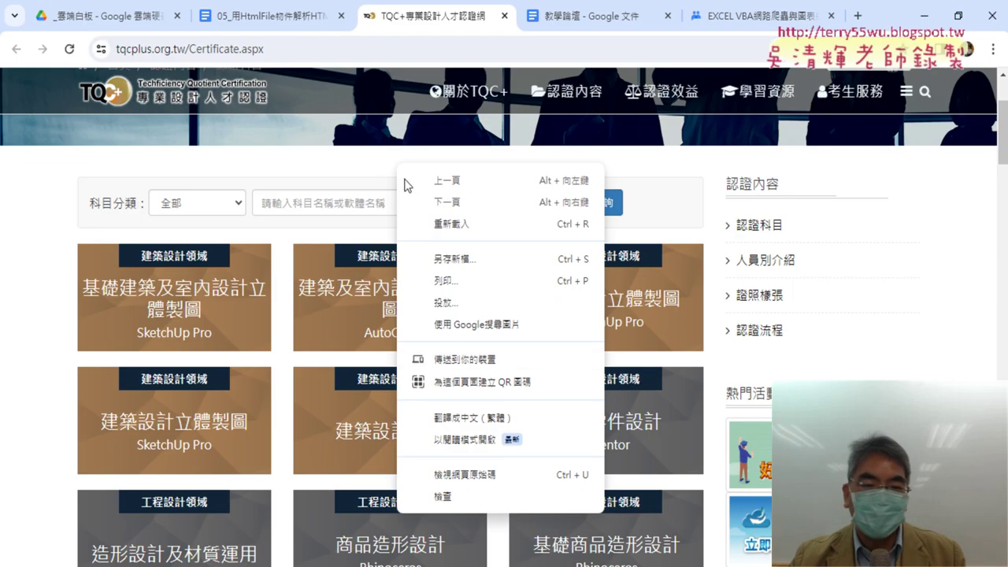
{"action": "left_click", "coordinate": [498, 474]}
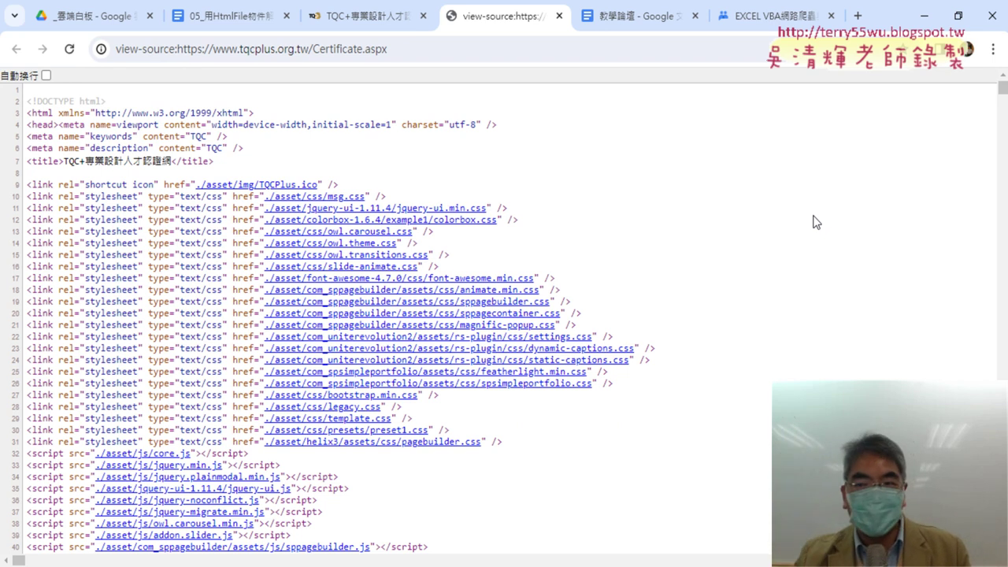
{"action": "left_click_drag", "start_coordinate": [1002, 88], "coordinate": [1004, 163]}
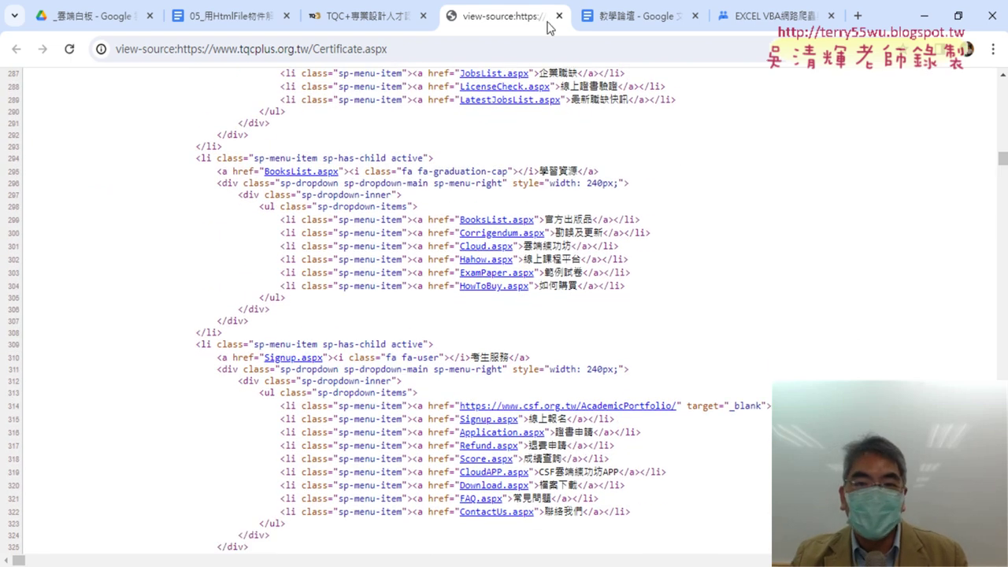
{"action": "left_click", "coordinate": [558, 16]}
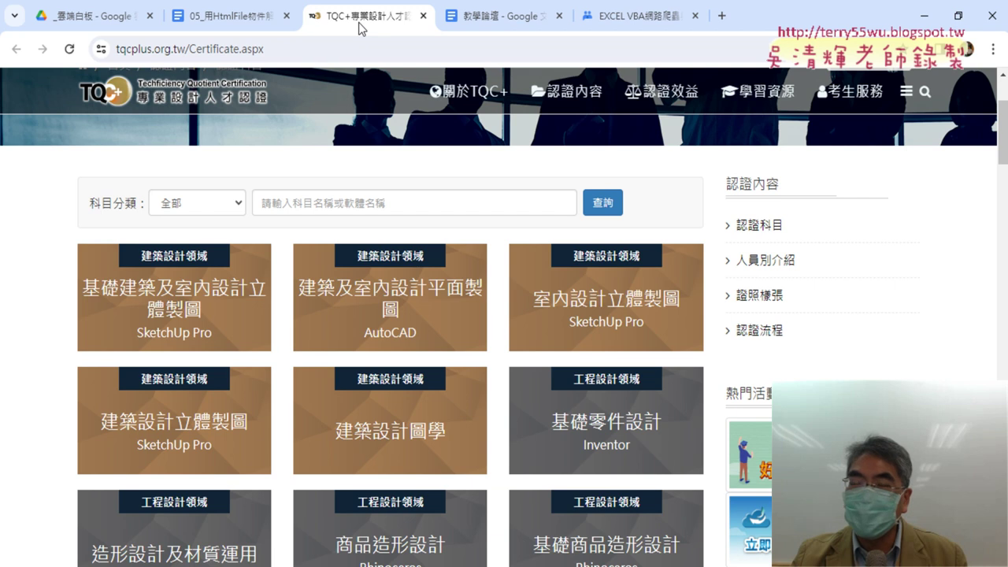
{"action": "right_click", "coordinate": [189, 252]}
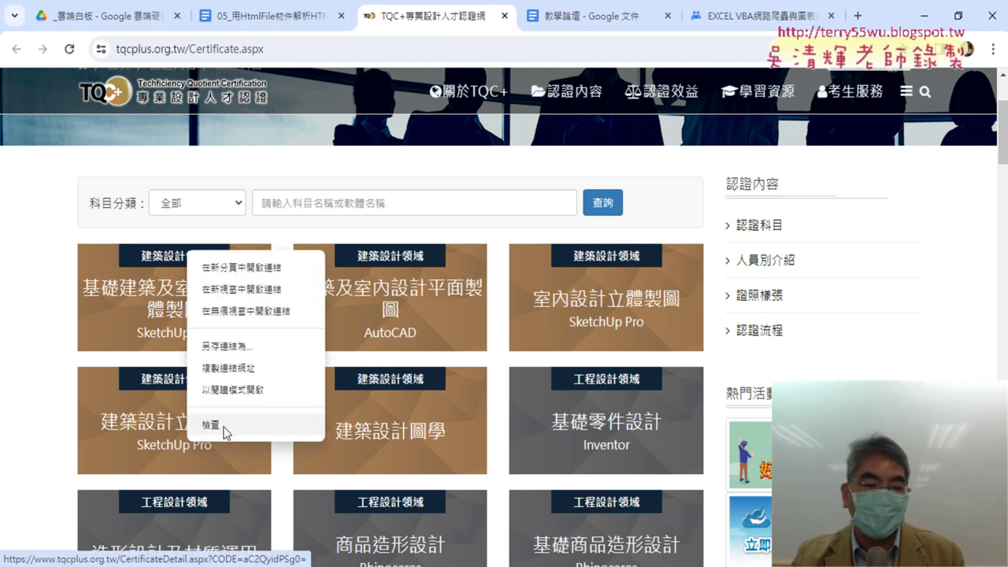
{"action": "left_click", "coordinate": [224, 430]}
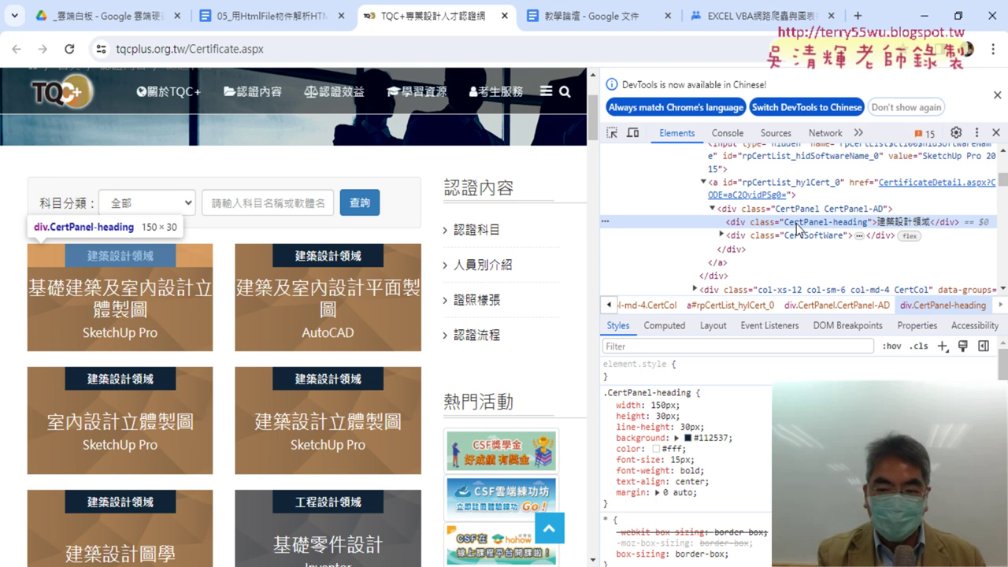
{"action": "key", "text": "ctrl+f"}
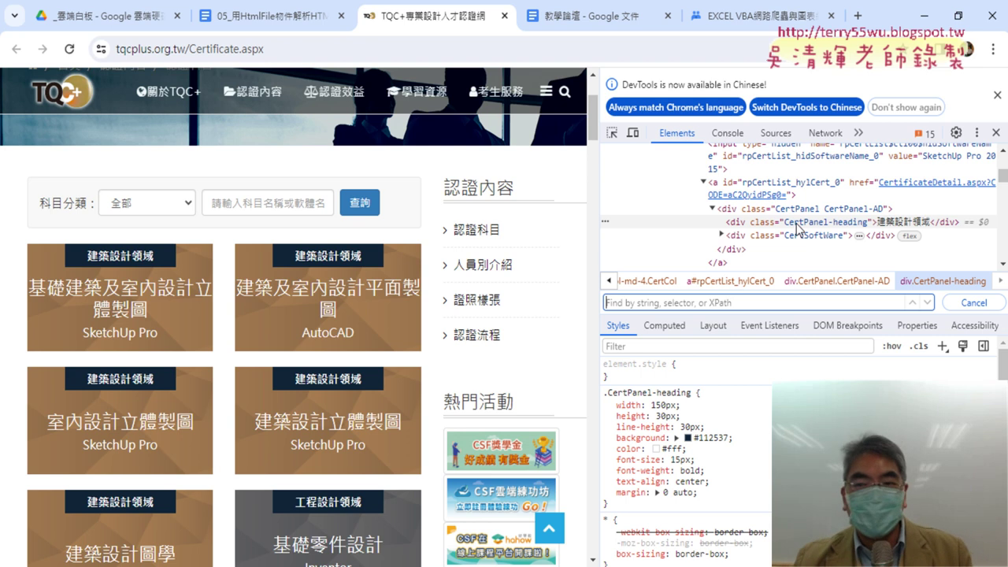
{"action": "left_click", "coordinate": [996, 133]}
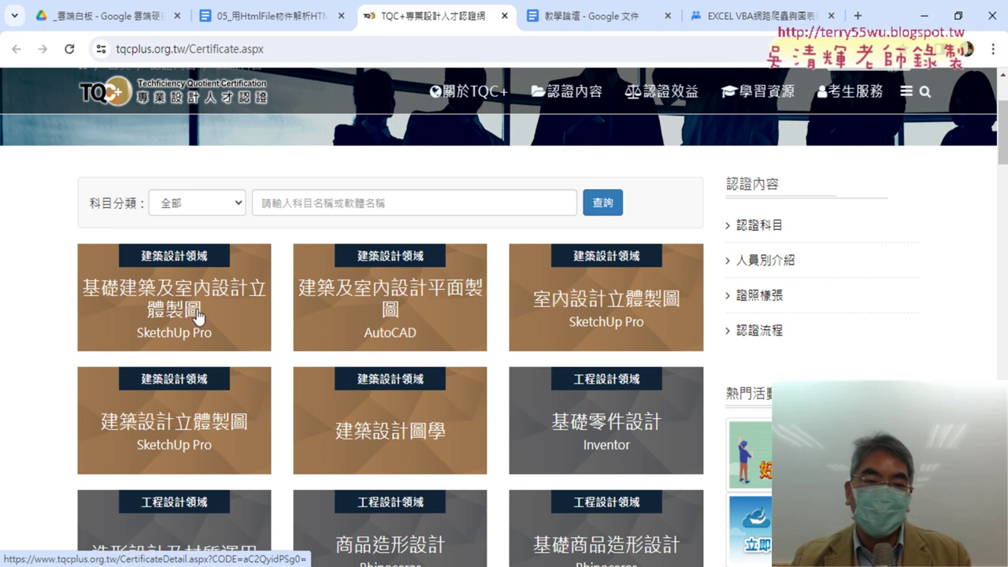
Step: Scroll down to the TQC+ page's footer
{"action": "mouse_move", "coordinate": [551, 106]}
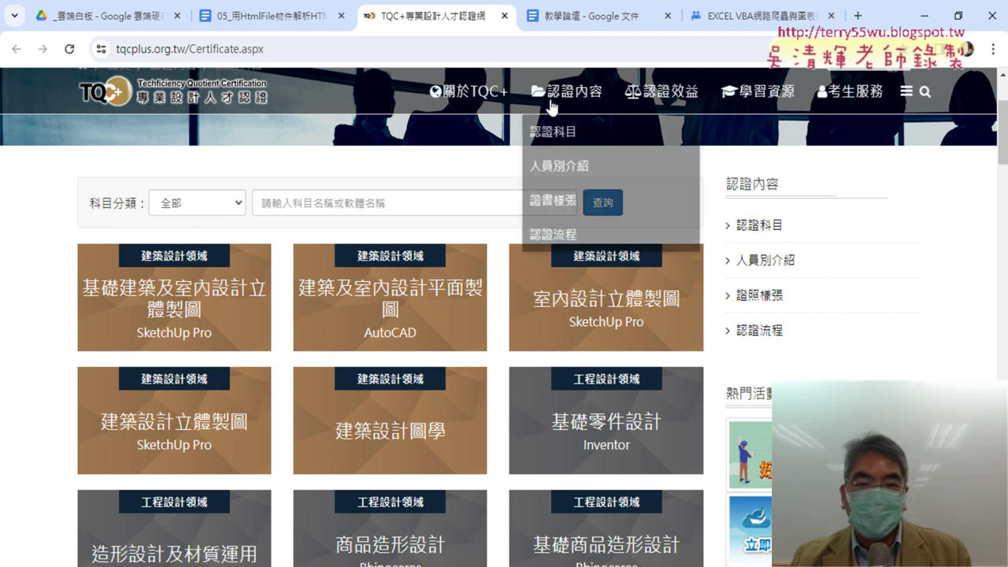
{"action": "scroll", "coordinate": [957, 313], "scroll_direction": "down", "scroll_amount": 3}
{"action": "scroll", "coordinate": [959, 311], "scroll_direction": "down", "scroll_amount": 6}
{"action": "scroll", "coordinate": [960, 307], "scroll_direction": "down", "scroll_amount": 5}
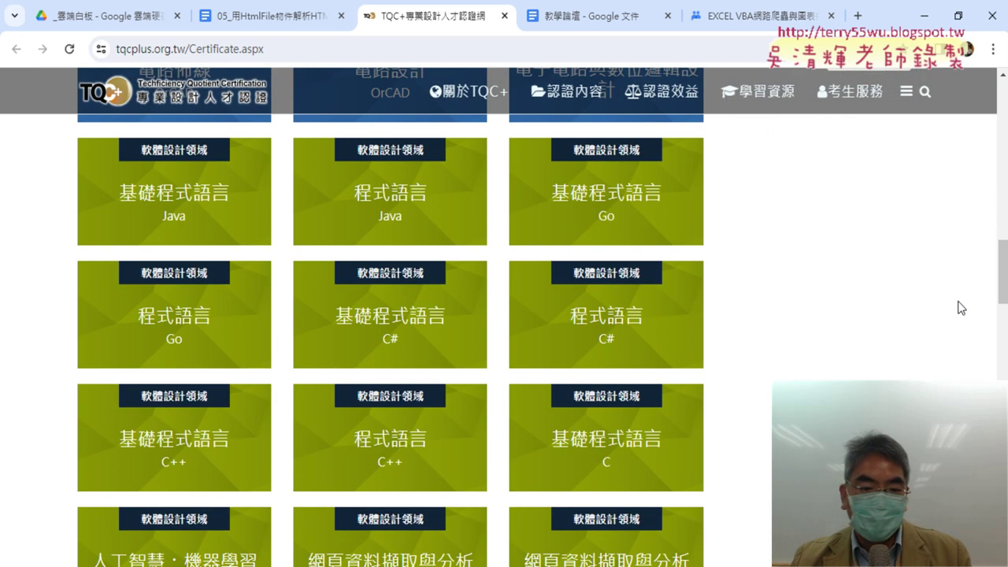
{"action": "scroll", "coordinate": [960, 308], "scroll_direction": "down", "scroll_amount": 5}
{"action": "left_click_drag", "start_coordinate": [998, 330], "coordinate": [1000, 504]}
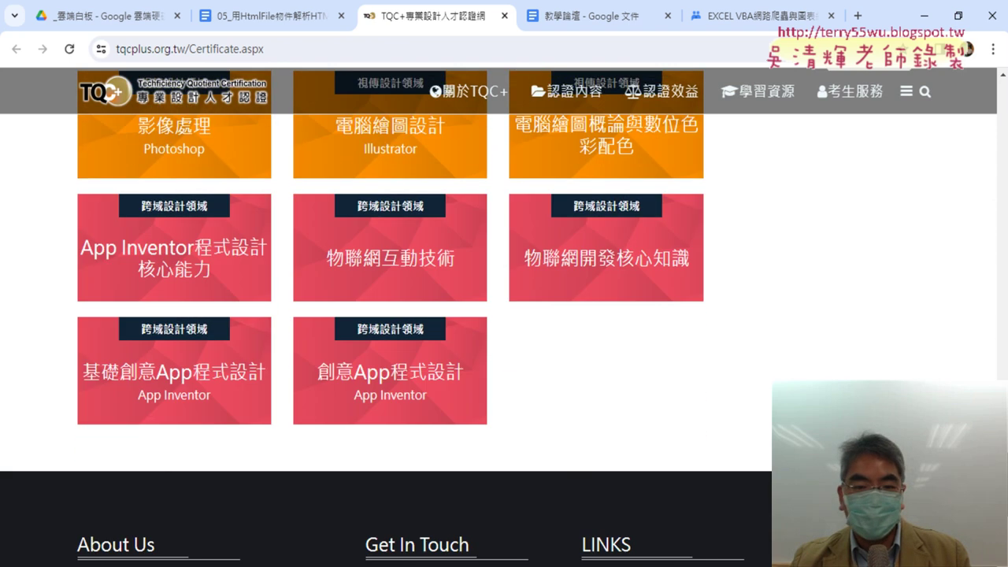
{"action": "scroll", "coordinate": [961, 307], "scroll_direction": "down", "scroll_amount": 3}
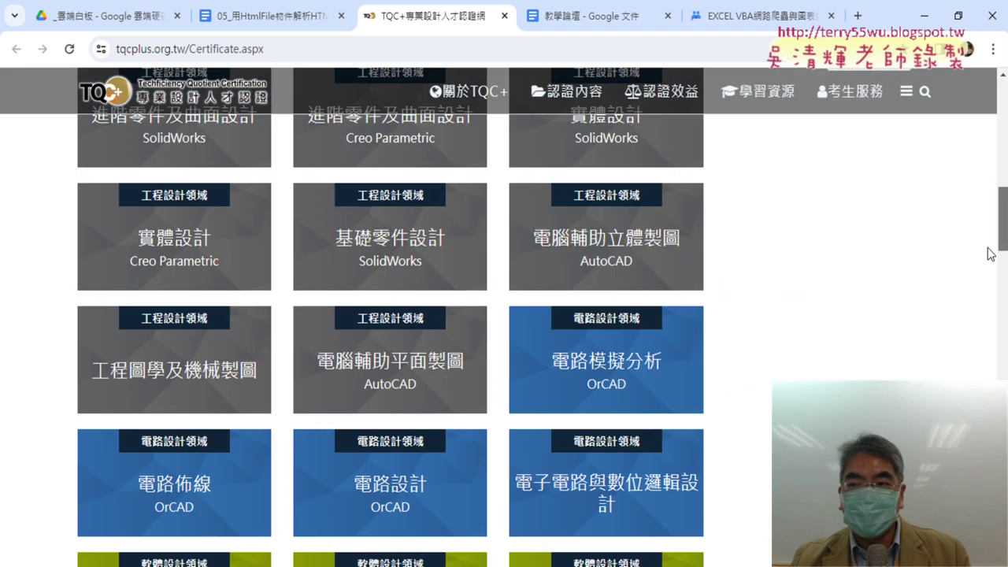
{"action": "left_click_drag", "start_coordinate": [1002, 511], "coordinate": [1002, 559]}
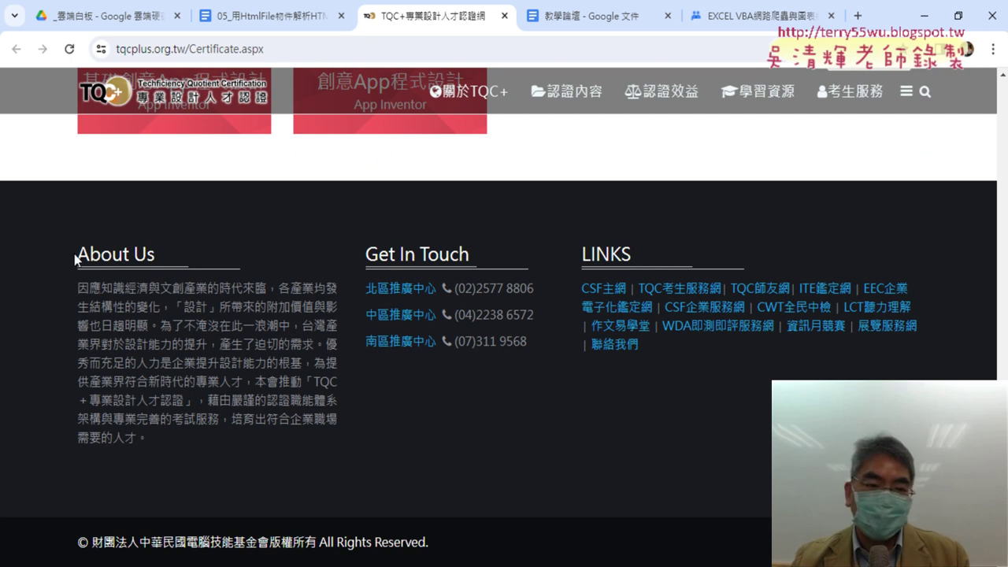
Step: Highlight the About Us heading and paragraph, the Get In Touch contact rows, and the LINKS heading
{"action": "left_click_drag", "start_coordinate": [74, 254], "coordinate": [162, 255]}
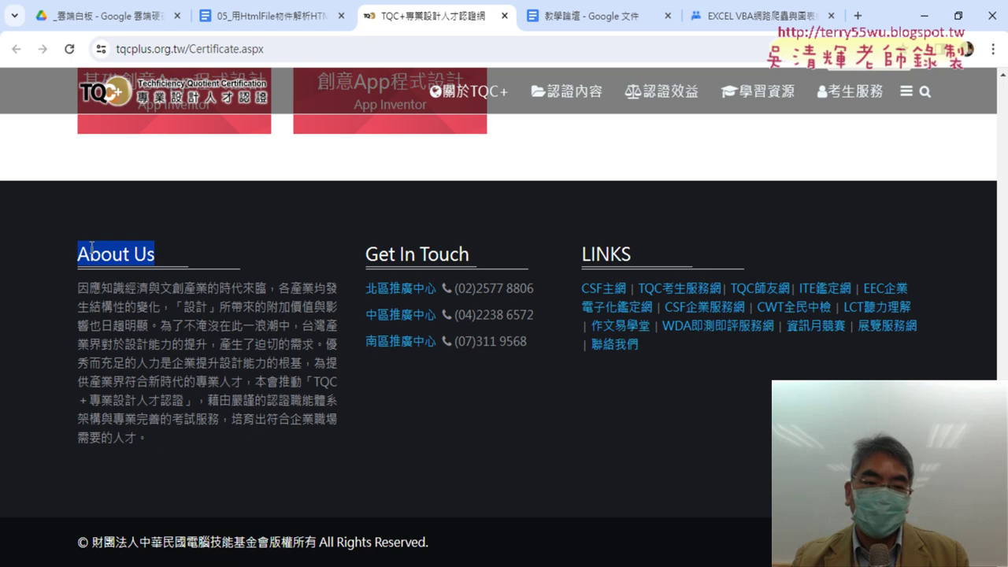
{"action": "left_click_drag", "start_coordinate": [78, 289], "coordinate": [195, 441]}
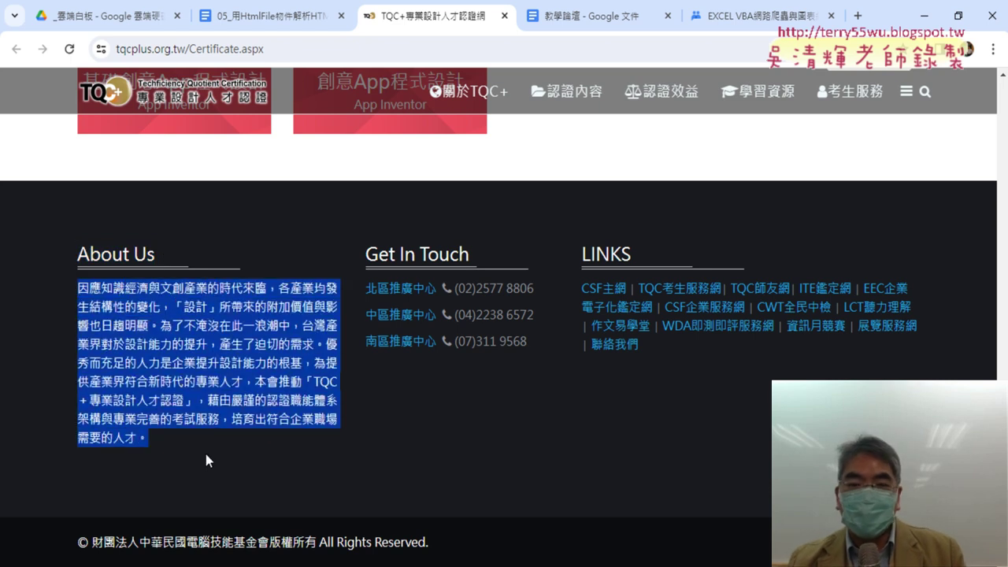
{"action": "left_click", "coordinate": [154, 348]}
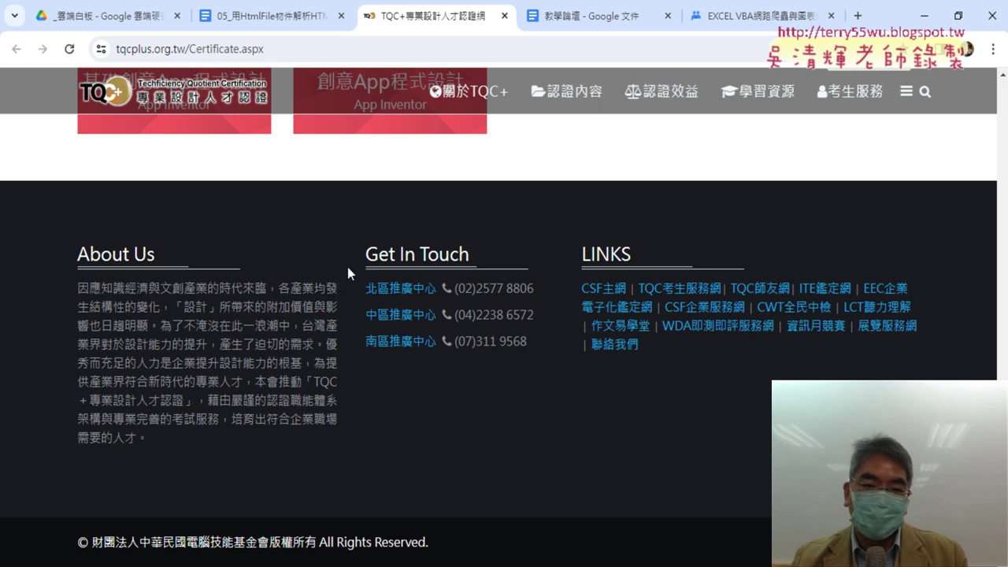
{"action": "left_click_drag", "start_coordinate": [373, 248], "coordinate": [478, 259]}
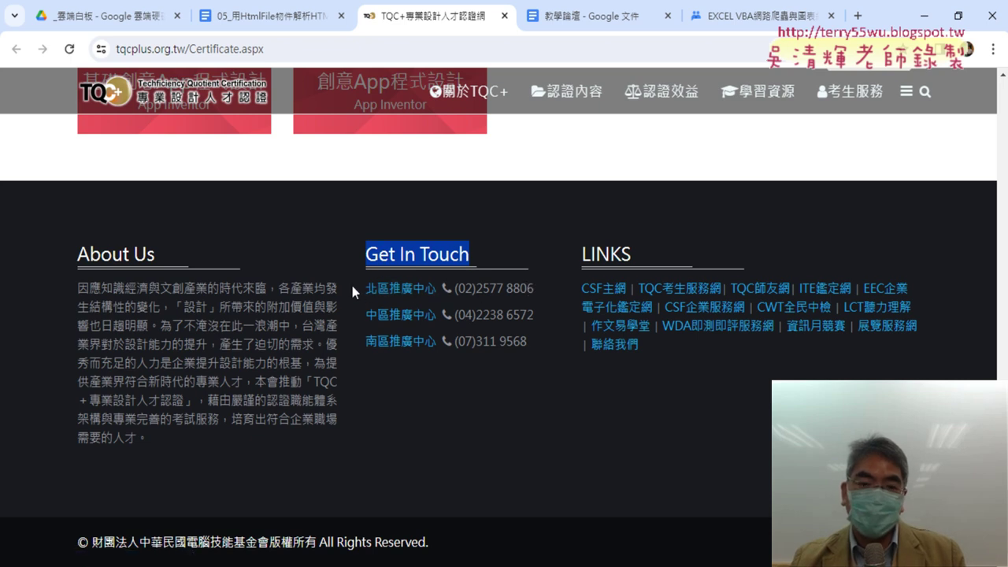
{"action": "left_click_drag", "start_coordinate": [352, 287], "coordinate": [528, 324]}
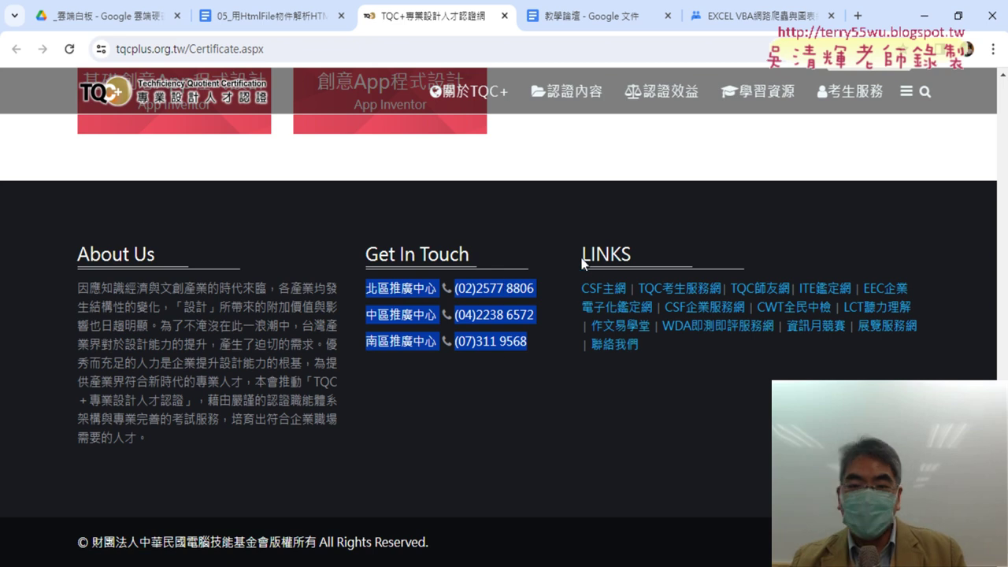
{"action": "left_click_drag", "start_coordinate": [581, 254], "coordinate": [629, 254]}
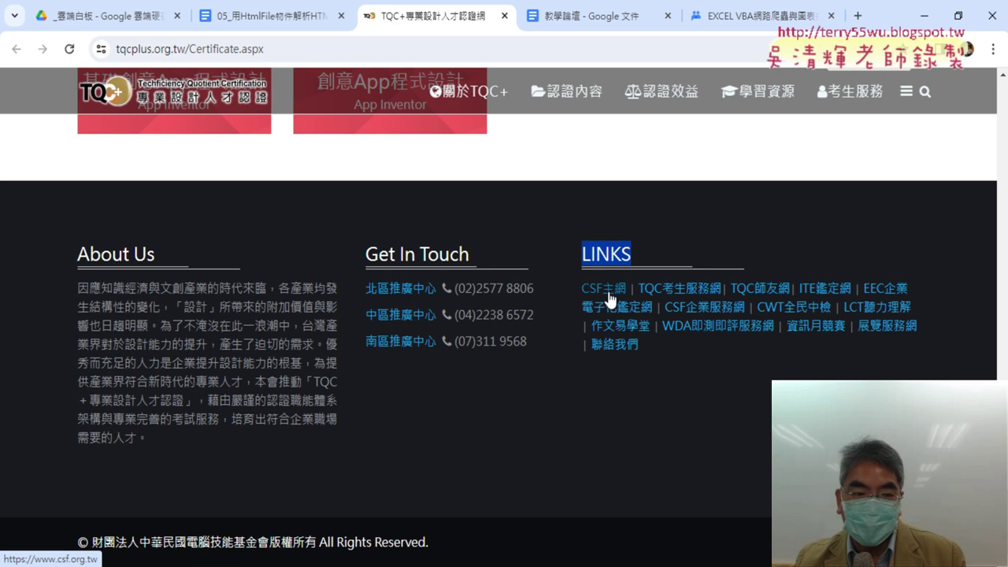
Step: Visit the CSF主網 link, close it, and highlight the LINKS heading and CSF主網 link
{"action": "left_click", "coordinate": [611, 297]}
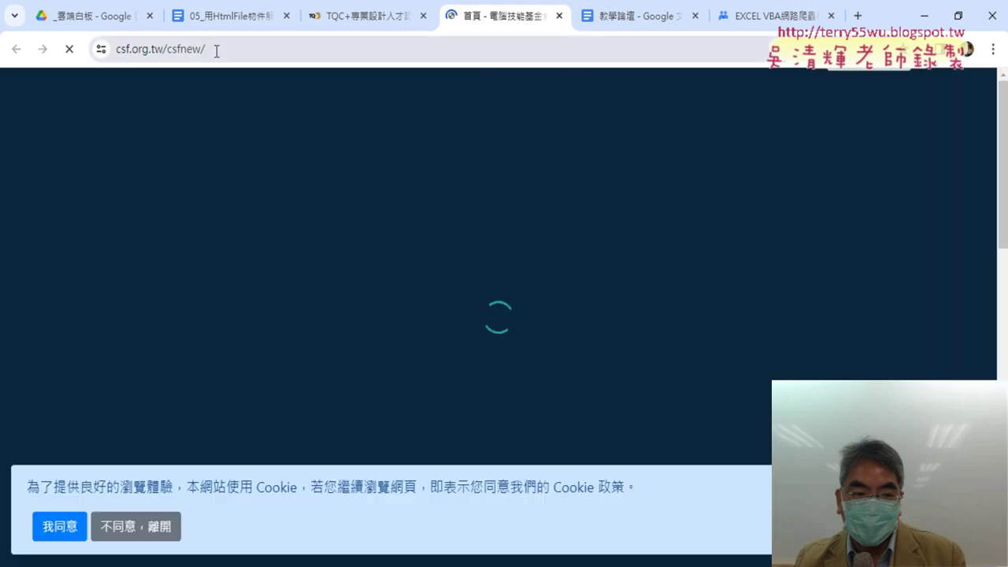
{"action": "left_click", "coordinate": [215, 49]}
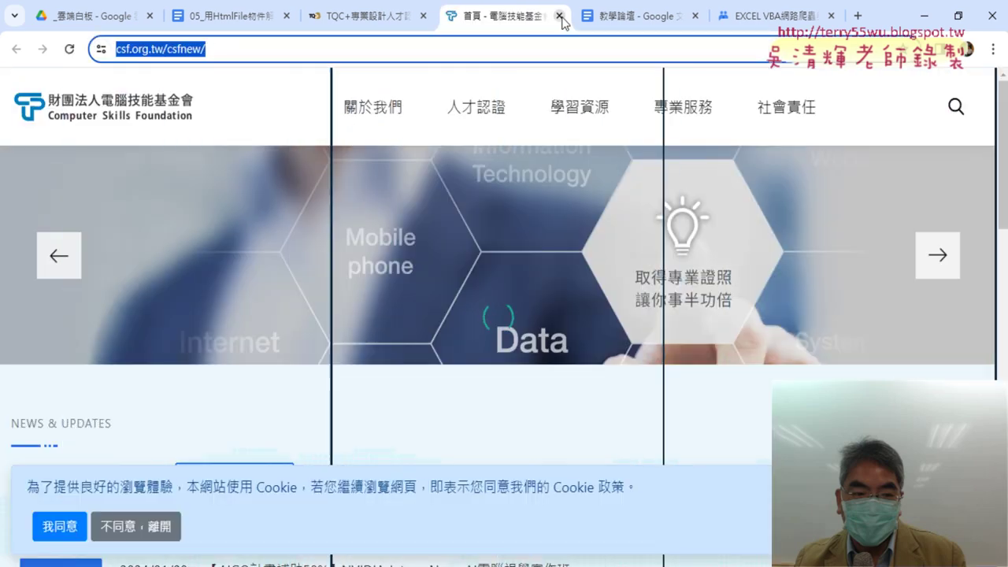
{"action": "key", "text": "ctrl+w"}
{"action": "left_click_drag", "start_coordinate": [568, 250], "coordinate": [634, 257]}
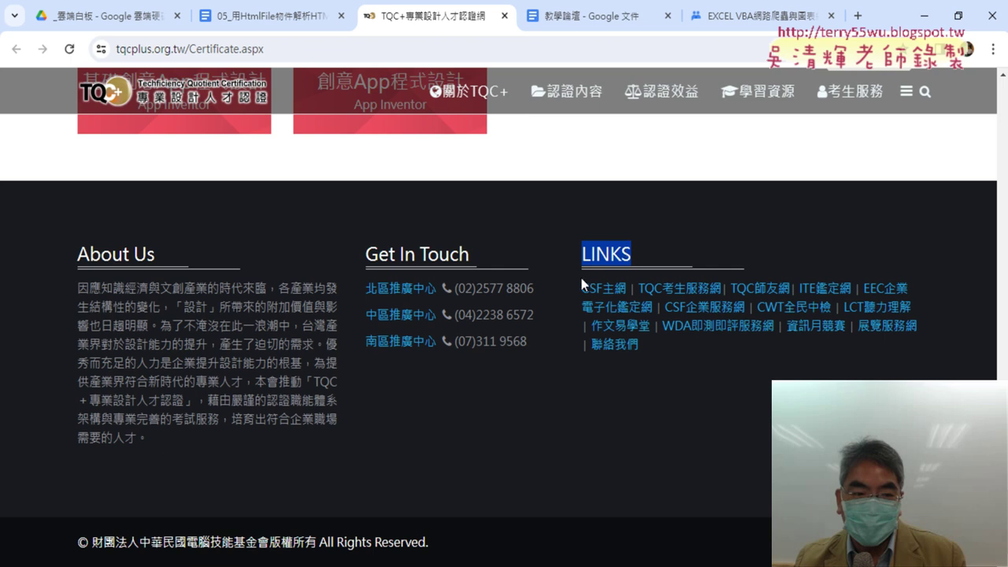
{"action": "left_click_drag", "start_coordinate": [574, 289], "coordinate": [627, 289]}
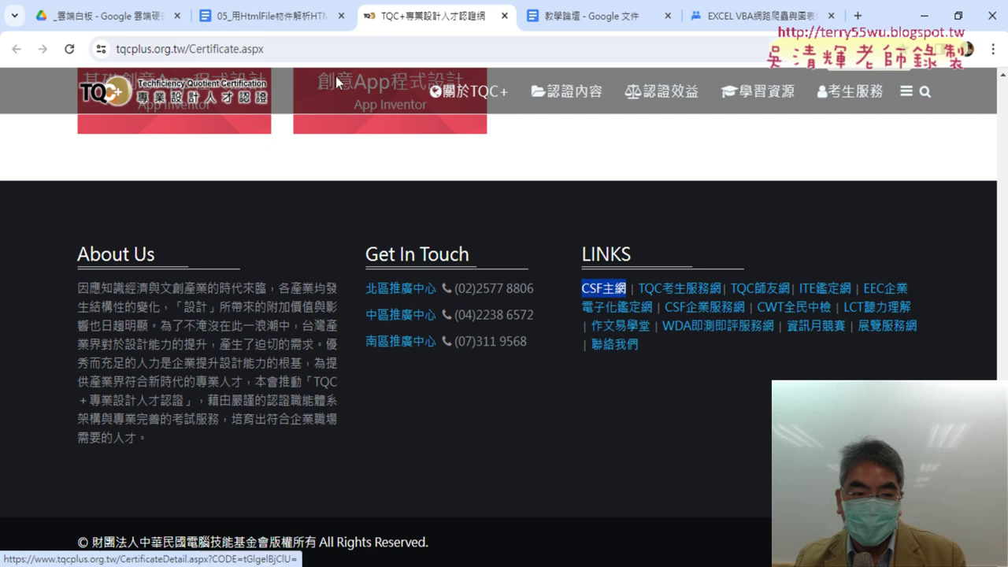
{"action": "left_click", "coordinate": [246, 16]}
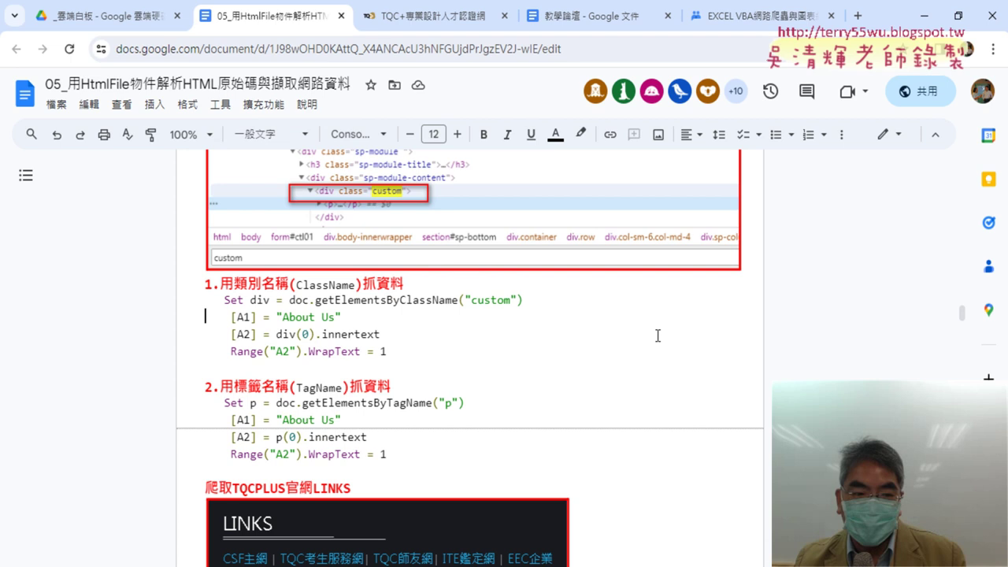
{"action": "left_click_drag", "start_coordinate": [962, 314], "coordinate": [962, 211]}
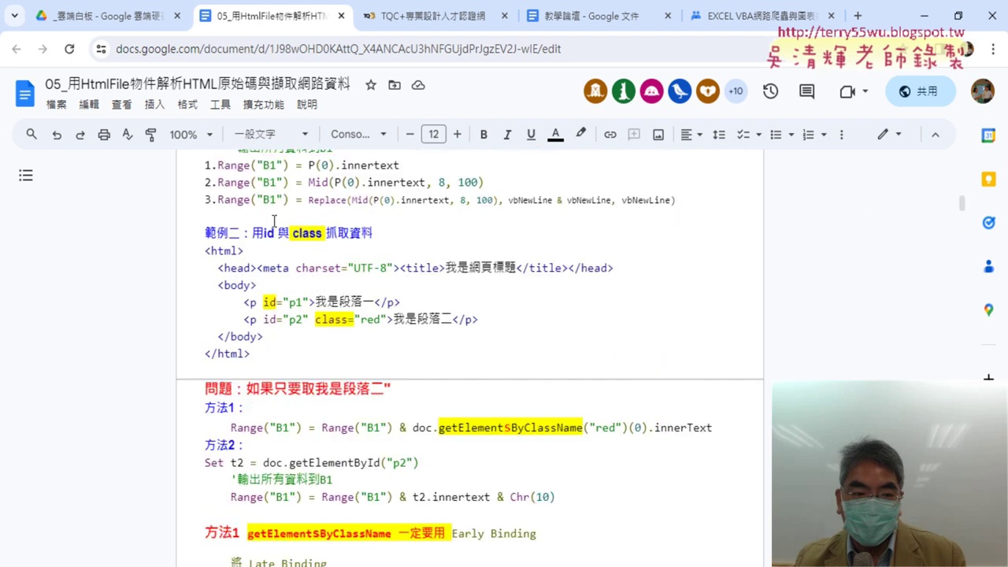
{"action": "scroll", "coordinate": [312, 305], "scroll_direction": "down", "scroll_amount": 2}
{"action": "scroll", "coordinate": [312, 305], "scroll_direction": "down", "scroll_amount": 3}
{"action": "scroll", "coordinate": [312, 305], "scroll_direction": "down", "scroll_amount": 3}
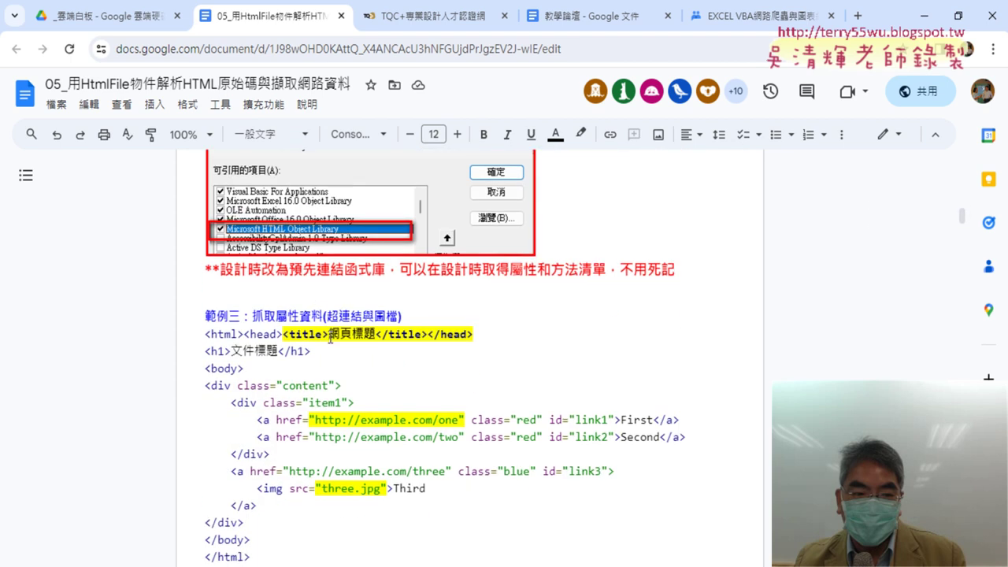
{"action": "scroll", "coordinate": [330, 338], "scroll_direction": "down", "scroll_amount": 2}
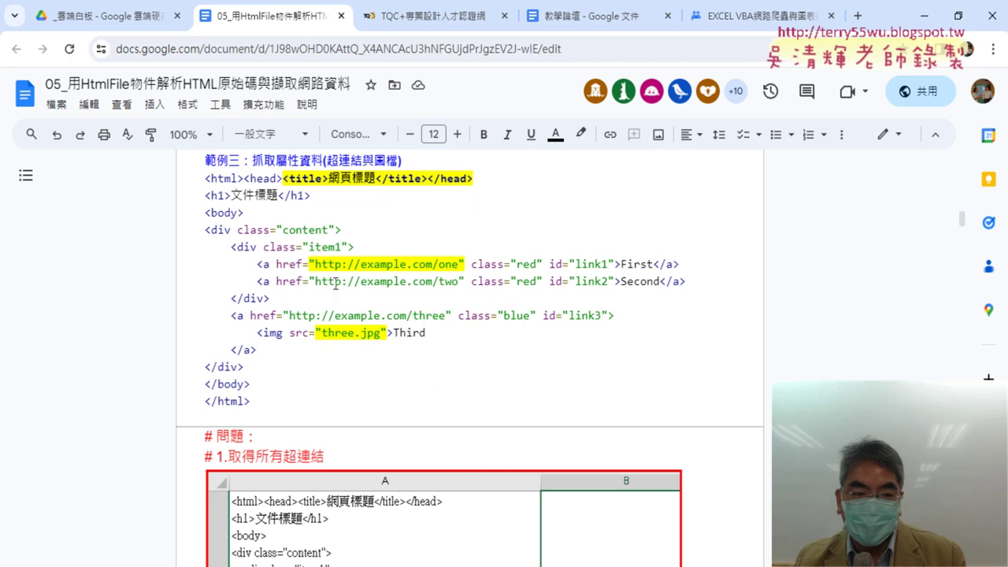
{"action": "mouse_move", "coordinate": [278, 282]}
{"action": "left_mouse_down"}
{"action": "mouse_move", "coordinate": [265, 282]}
{"action": "mouse_move", "coordinate": [303, 281]}
{"action": "left_mouse_up"}
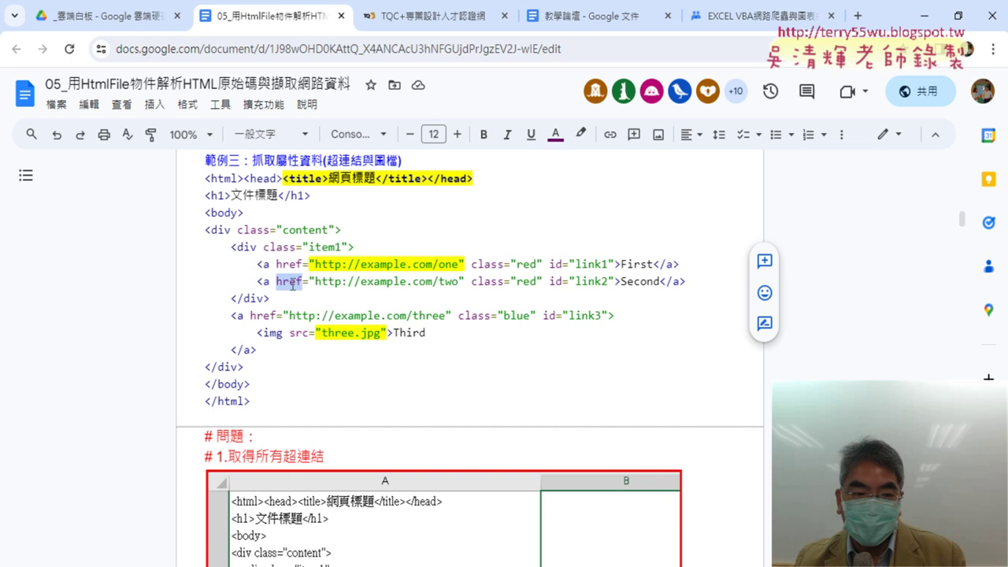
{"action": "left_click_drag", "start_coordinate": [308, 281], "coordinate": [463, 280]}
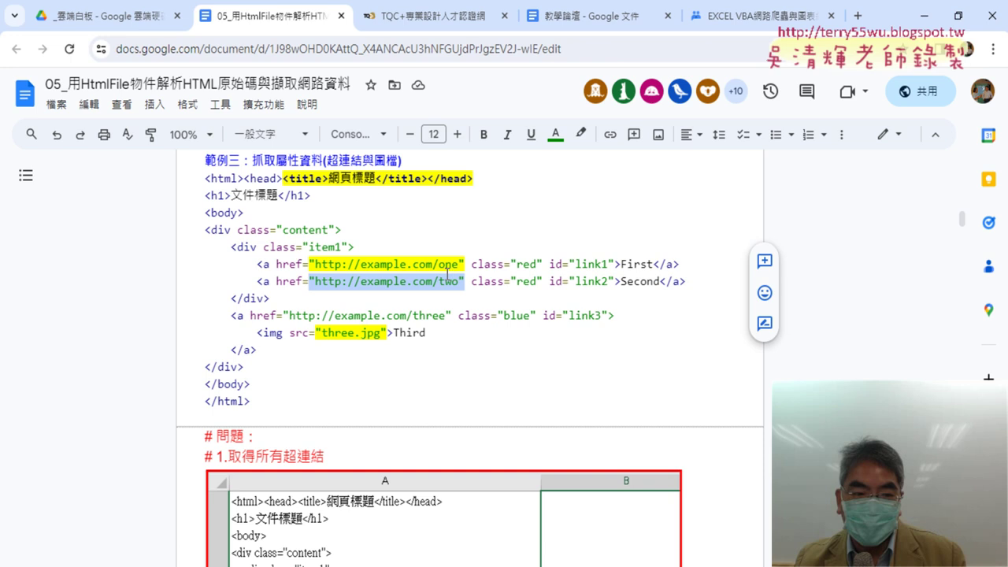
Step: Scroll to the answer code, highlight .href in the For Each loop, and return to TQC+
{"action": "scroll", "coordinate": [757, 326], "scroll_direction": "down", "scroll_amount": 1}
{"action": "scroll", "coordinate": [757, 326], "scroll_direction": "down", "scroll_amount": 2}
{"action": "scroll", "coordinate": [757, 326], "scroll_direction": "down", "scroll_amount": 3}
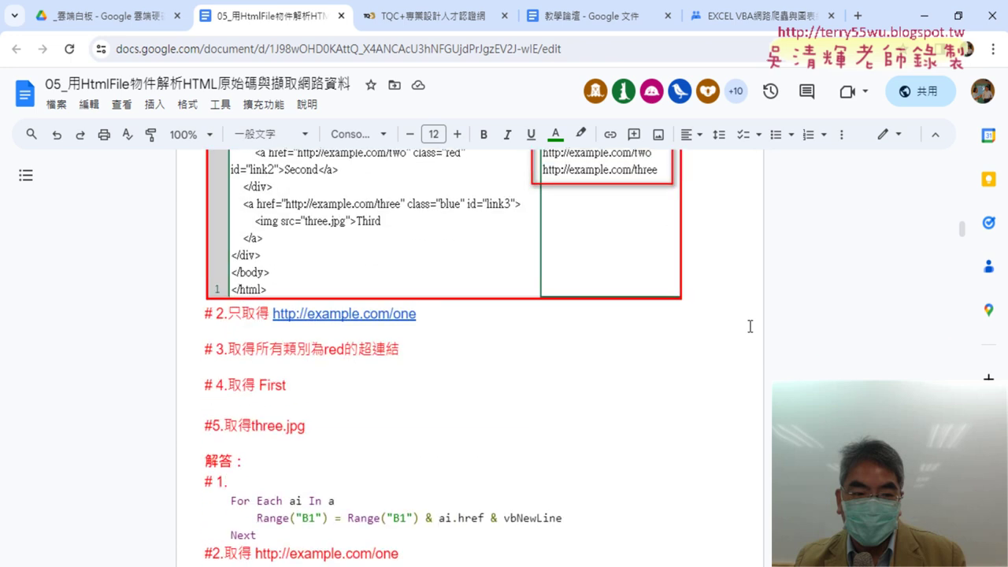
{"action": "scroll", "coordinate": [750, 326], "scroll_direction": "down", "scroll_amount": 3}
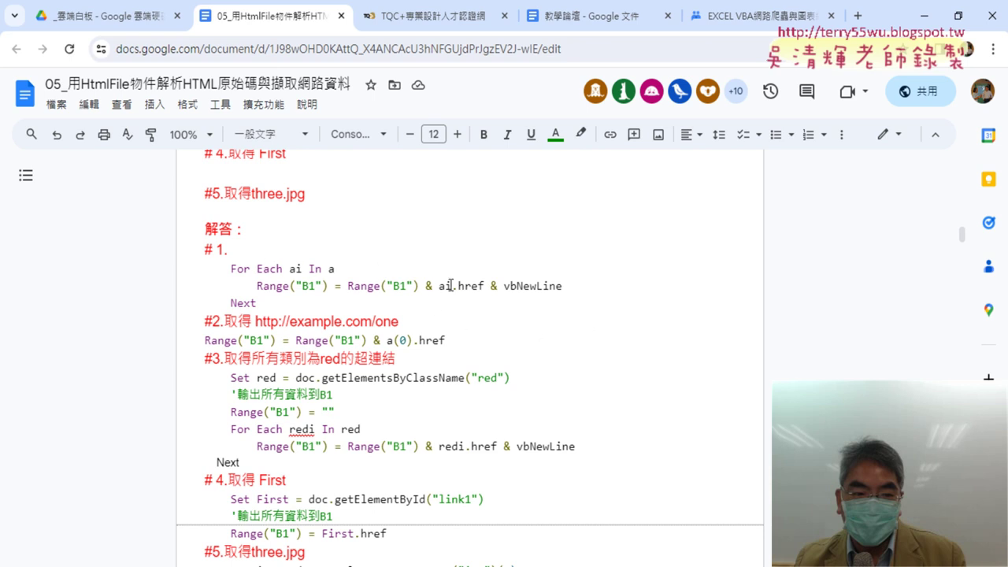
{"action": "left_click_drag", "start_coordinate": [452, 286], "coordinate": [491, 281]}
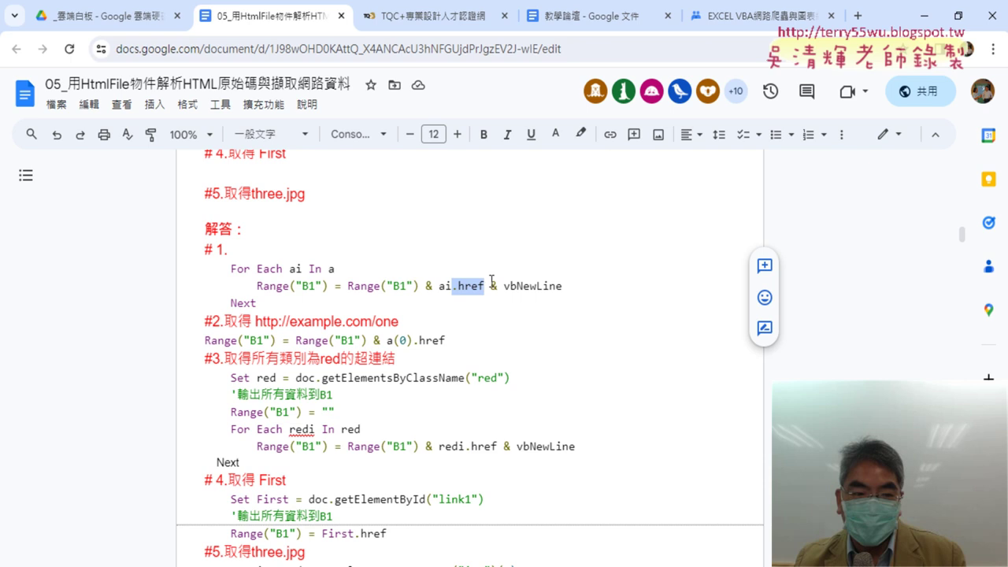
{"action": "left_click", "coordinate": [393, 16]}
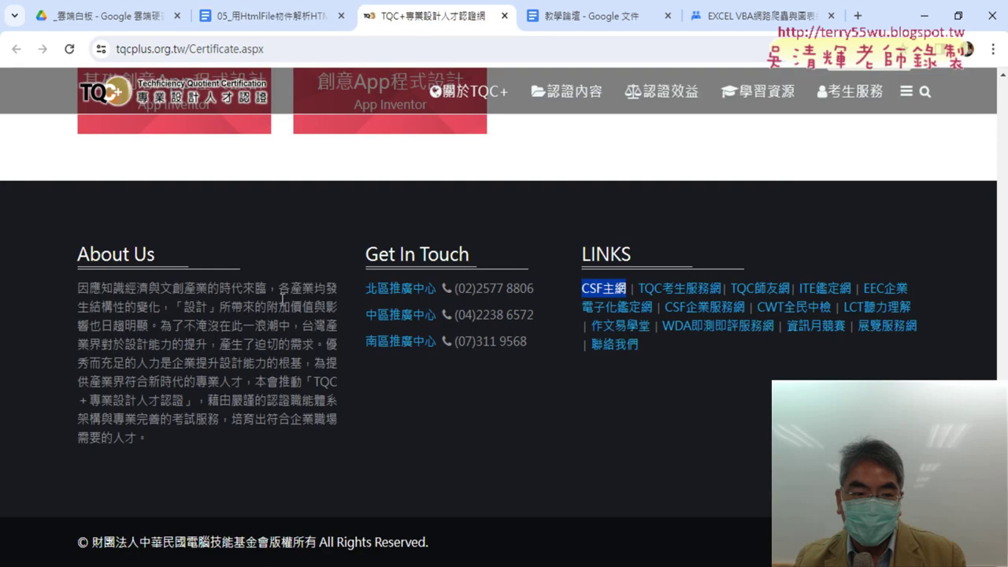
Step: Highlight the footer's About Us heading and paragraph again
{"action": "left_click_drag", "start_coordinate": [72, 253], "coordinate": [248, 257]}
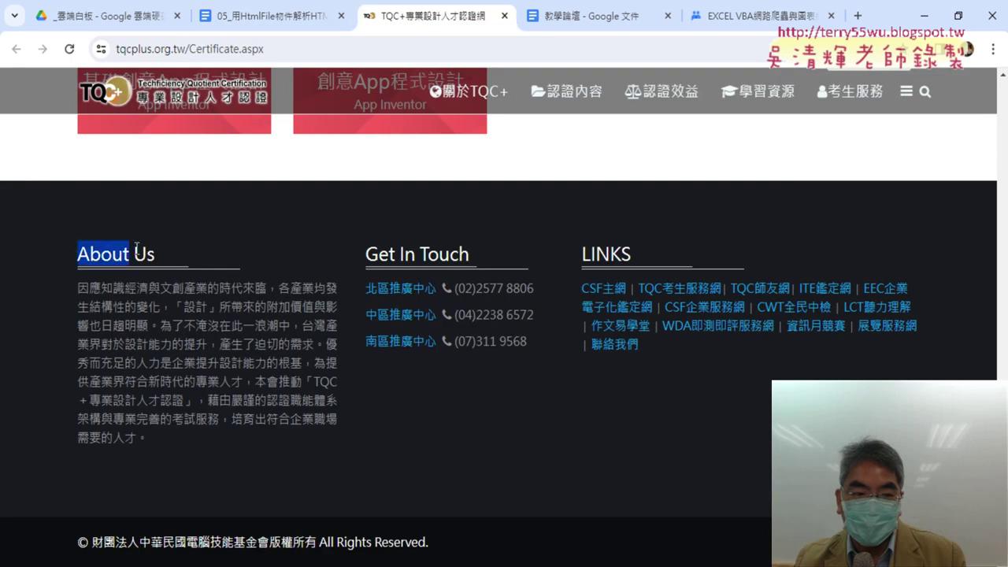
{"action": "left_click", "coordinate": [255, 274]}
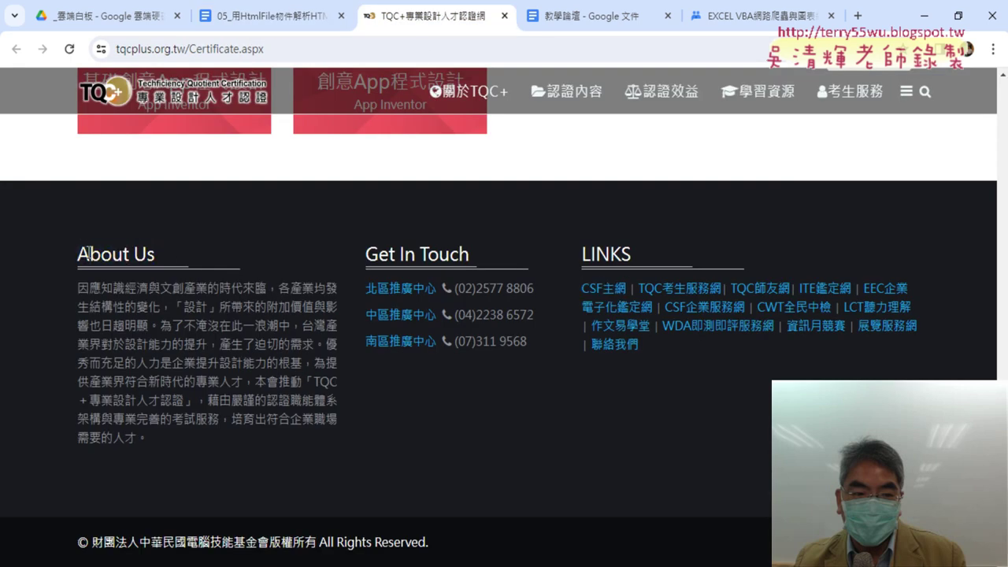
{"action": "left_click_drag", "start_coordinate": [73, 282], "coordinate": [286, 433]}
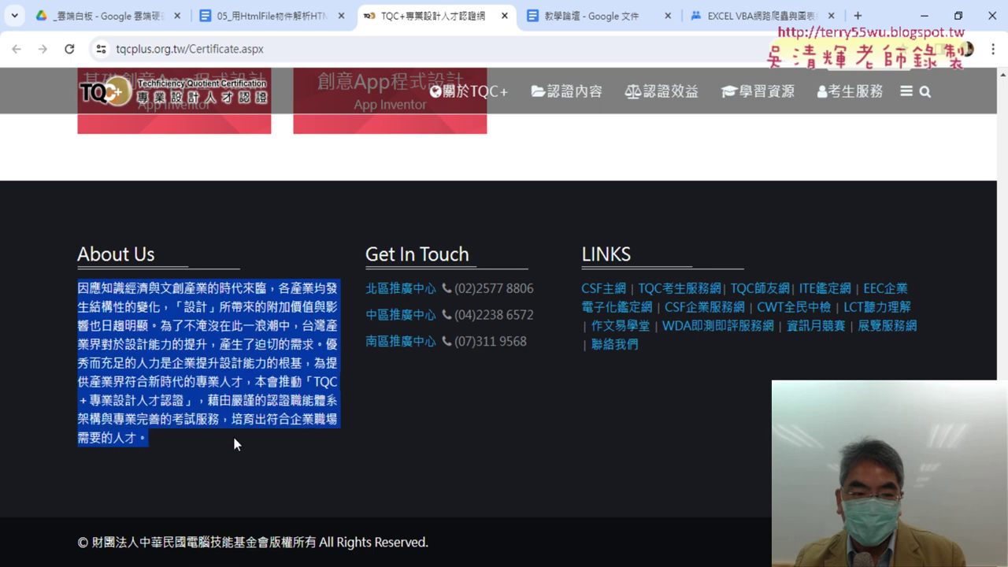
{"action": "left_click", "coordinate": [286, 438]}
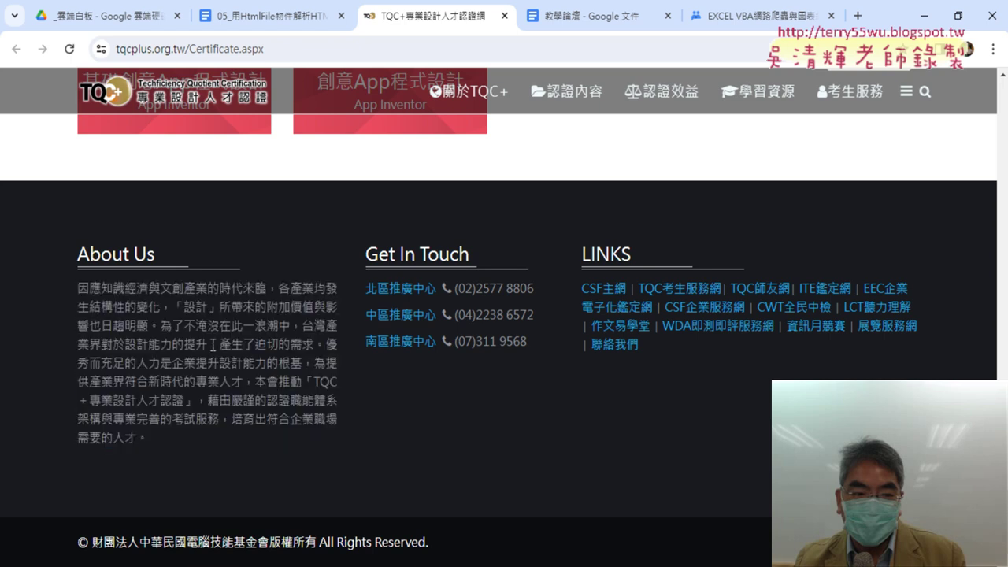
{"action": "left_click_drag", "start_coordinate": [71, 243], "coordinate": [171, 258]}
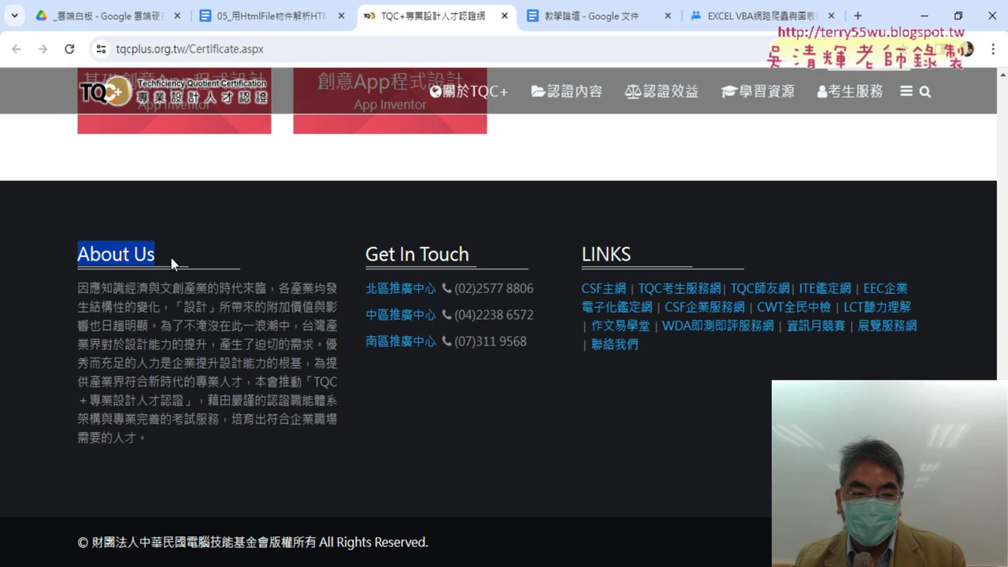
{"action": "left_click_drag", "start_coordinate": [69, 291], "coordinate": [218, 433]}
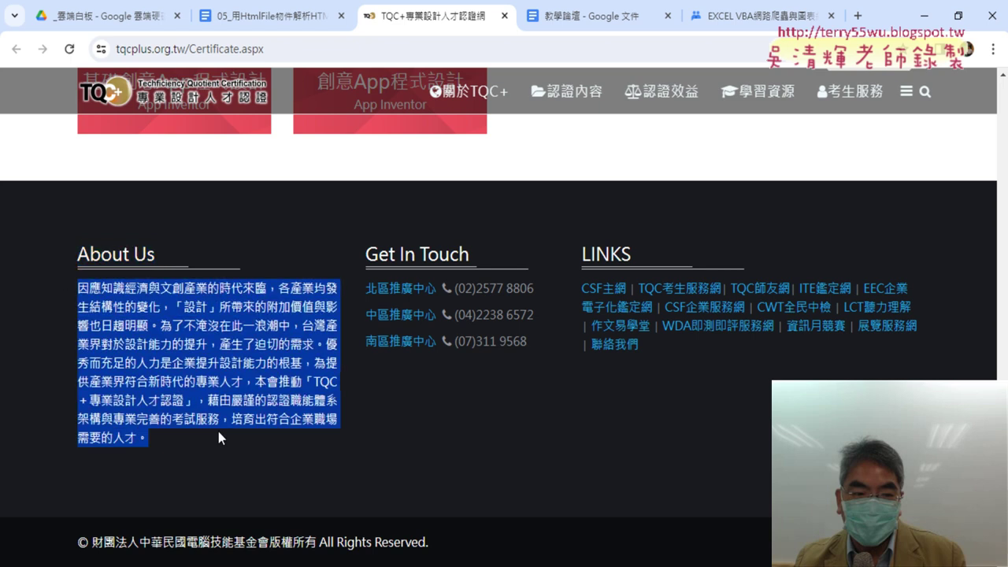
{"action": "left_click", "coordinate": [411, 437]}
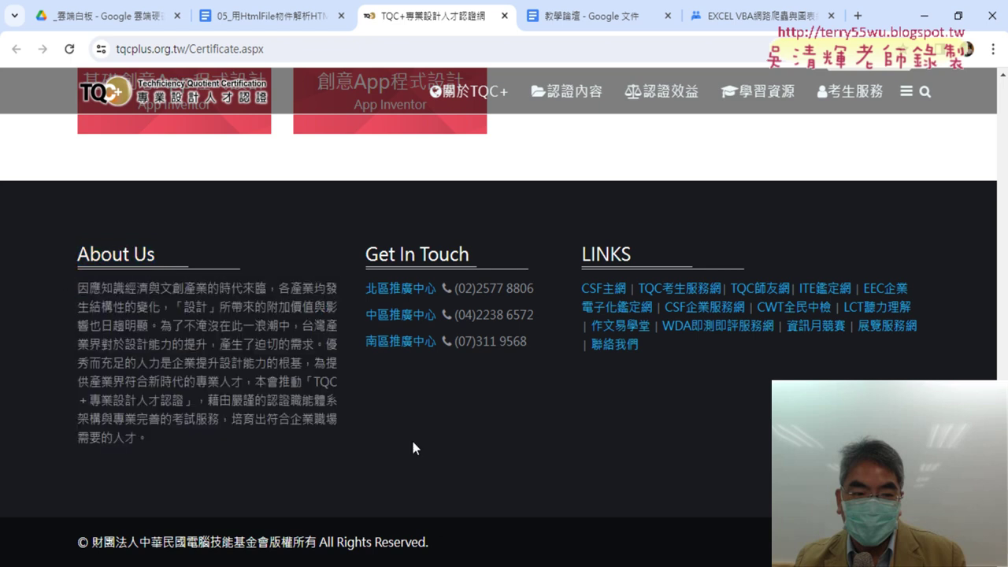
Step: Inspect the About Us heading, showing its h3 sp-module-title node, and start an HTML search
{"action": "right_click", "coordinate": [102, 255]}
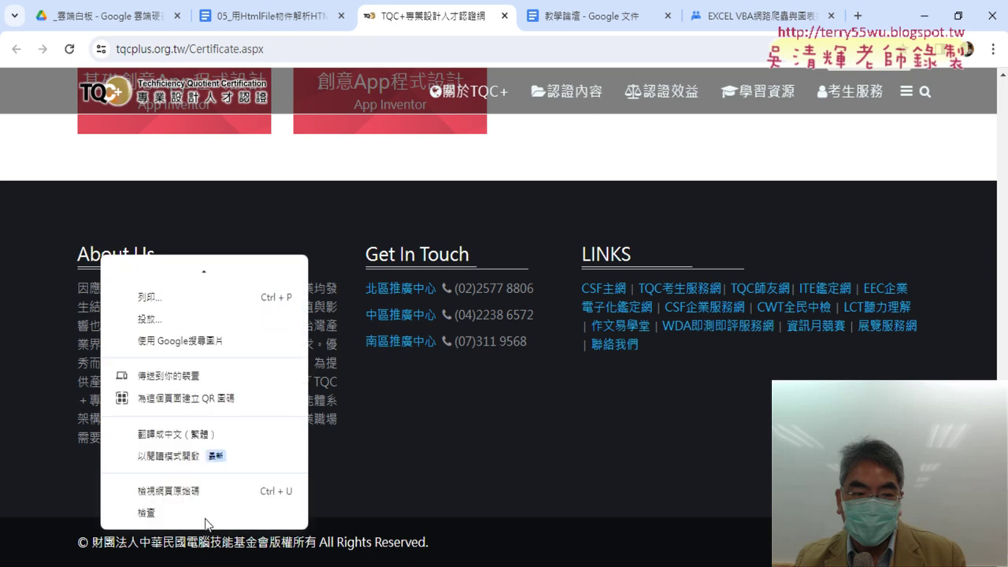
{"action": "left_click", "coordinate": [385, 485]}
{"action": "right_click", "coordinate": [131, 252]}
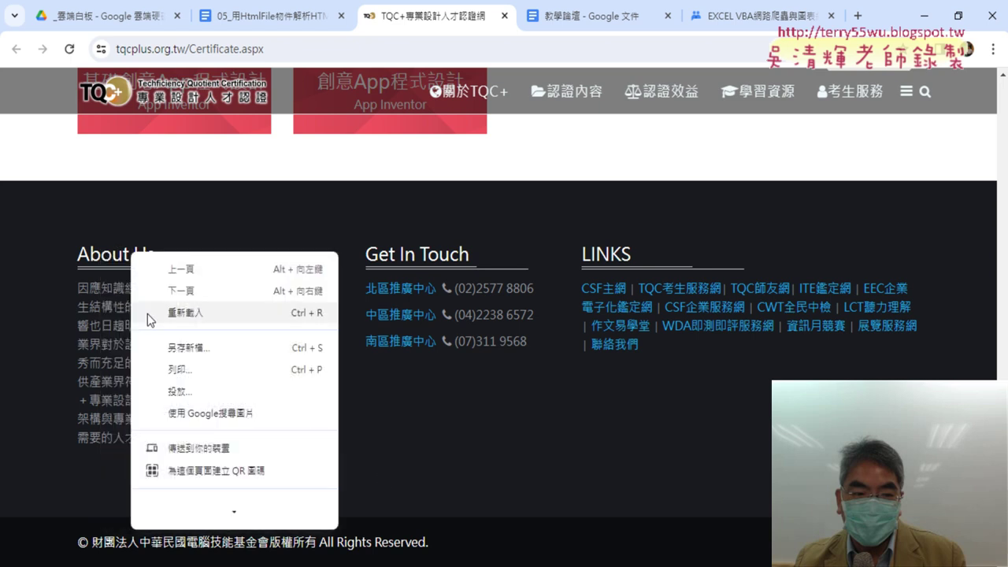
{"action": "scroll", "coordinate": [181, 378], "scroll_direction": "down", "scroll_amount": 2}
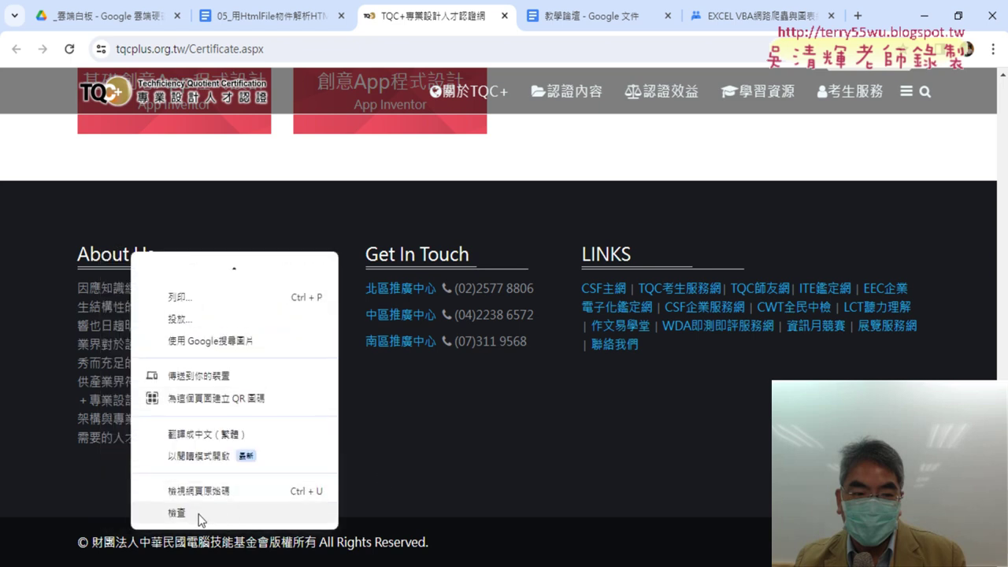
{"action": "left_click", "coordinate": [199, 513]}
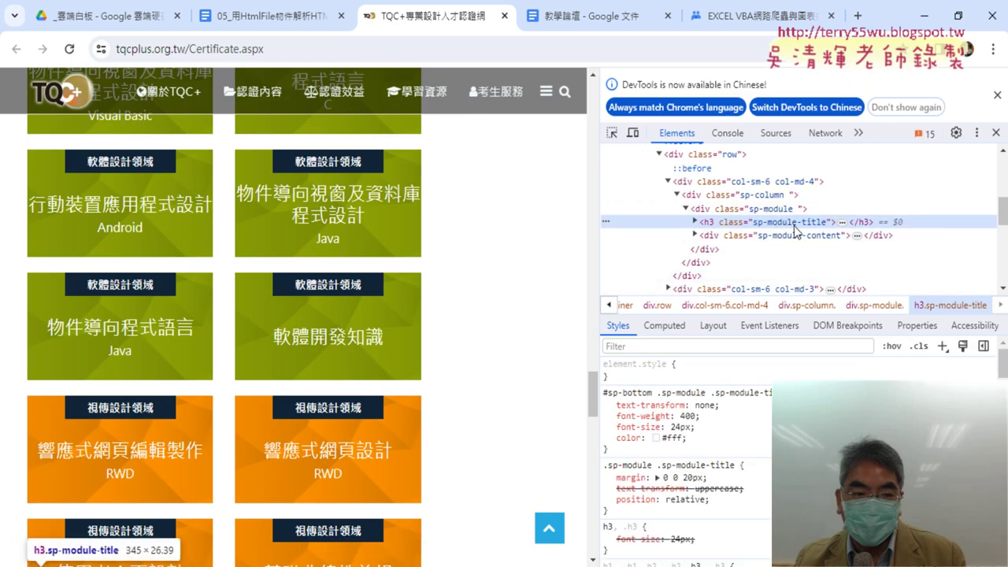
{"action": "left_click", "coordinate": [695, 223]}
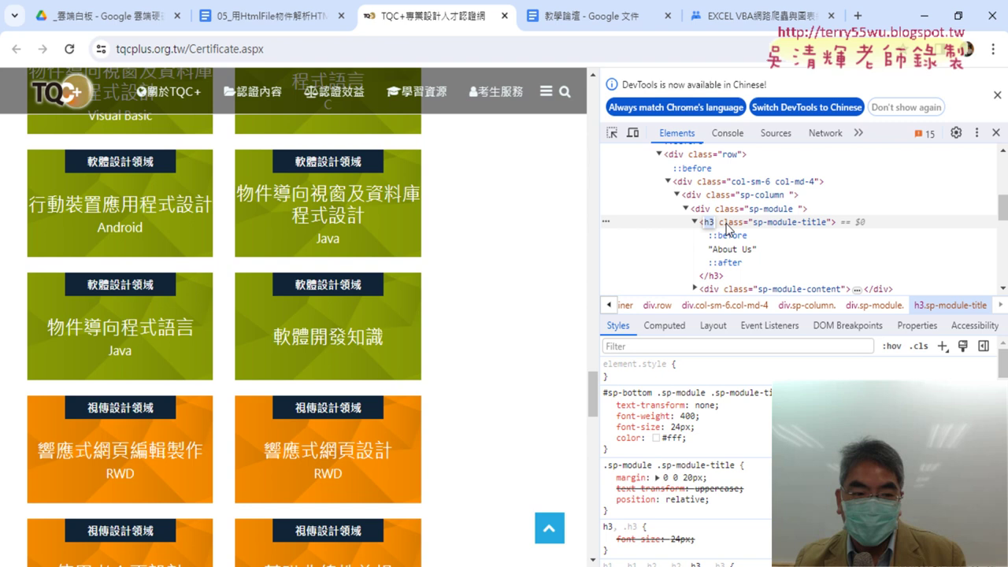
{"action": "key", "text": "ctrl+f"}
Step: Search the HTML for <h3 and step to the About Us match
{"action": "key", "text": "Left"}
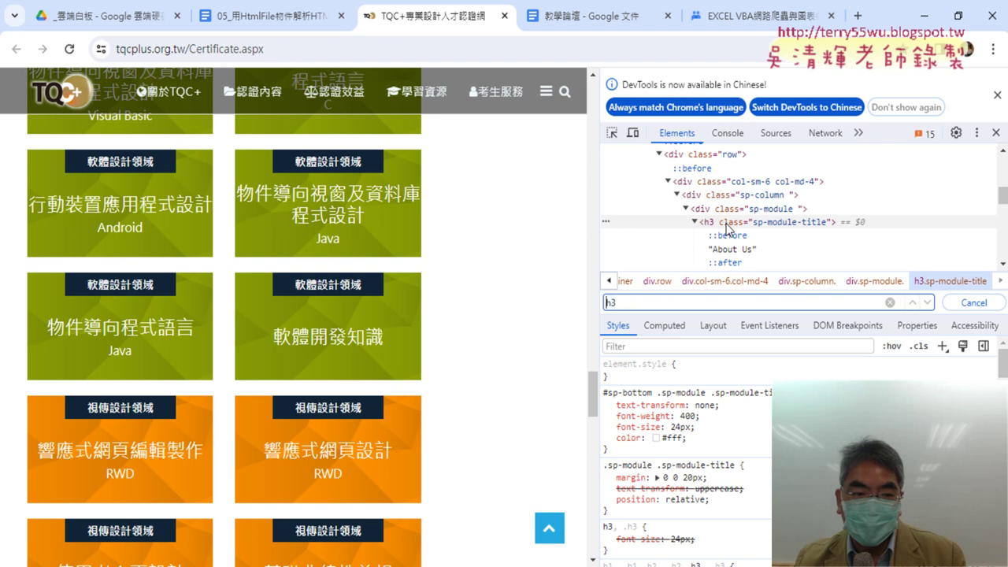
{"action": "type", "text": "<"}
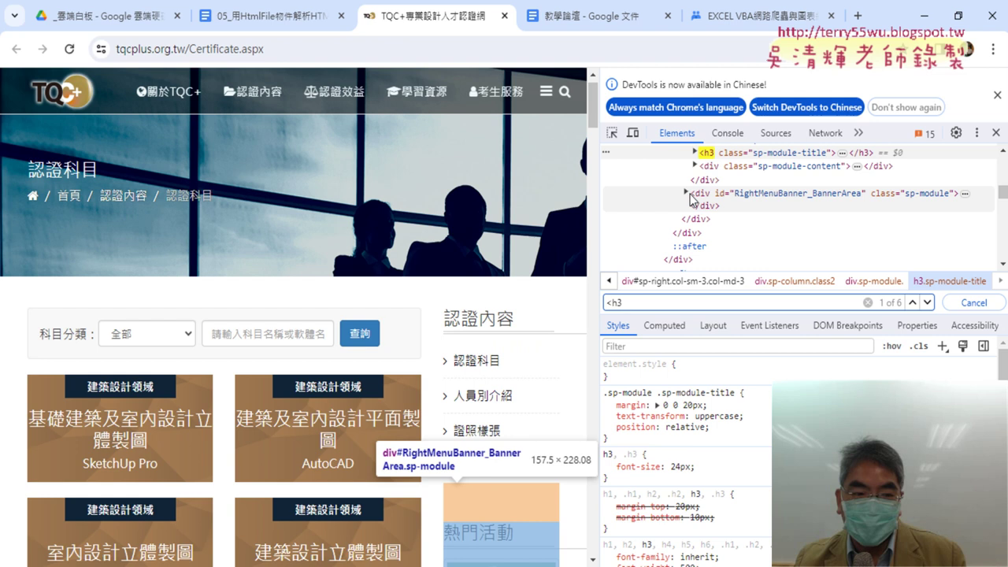
{"action": "left_click", "coordinate": [929, 305]}
{"action": "left_click", "coordinate": [929, 305]}
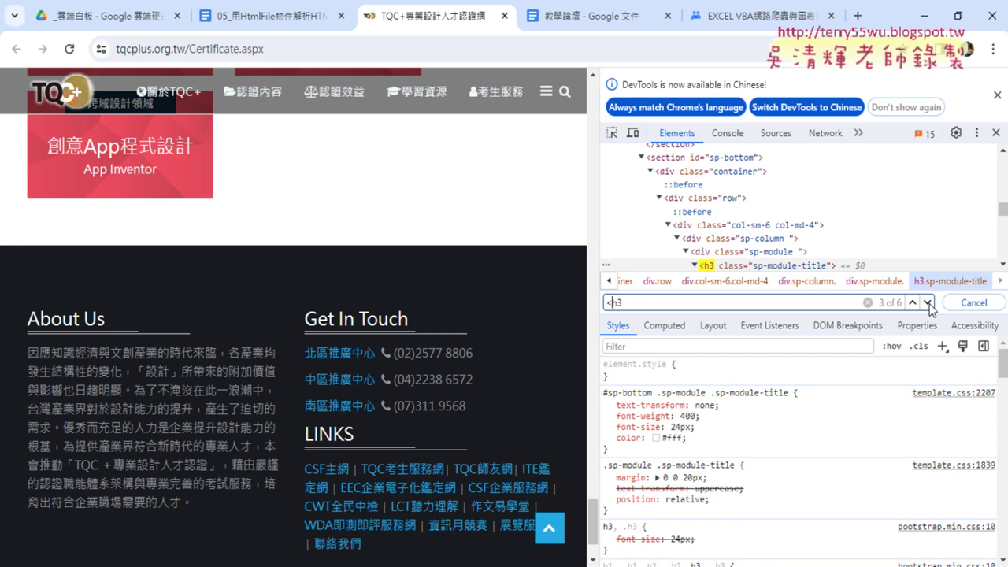
Step: Search the HTML for sp-module-title instead, stepping to match 3 of 6
{"action": "left_click", "coordinate": [793, 268]}
{"action": "double_click", "coordinate": [793, 265]}
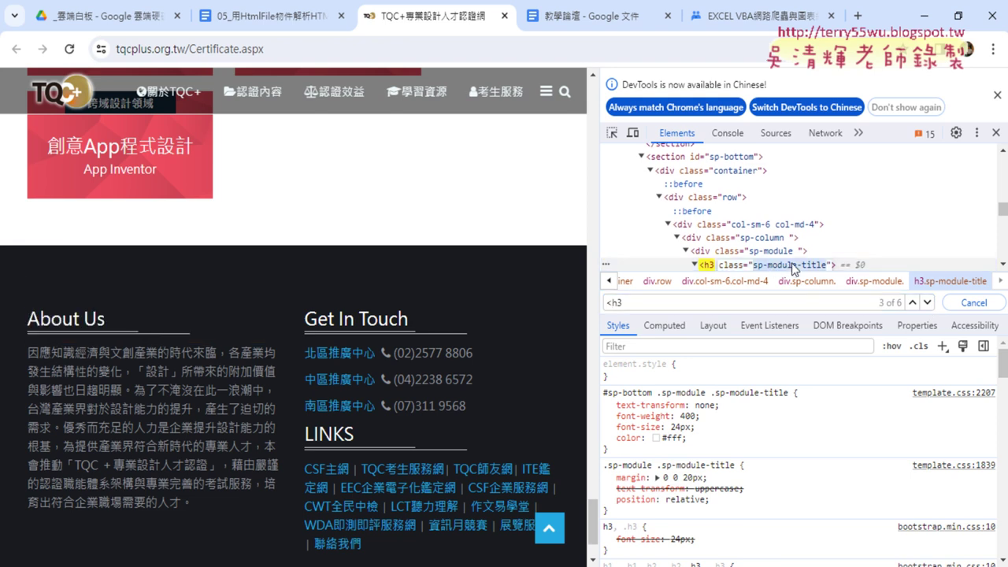
{"action": "key", "text": "ctrl+f"}
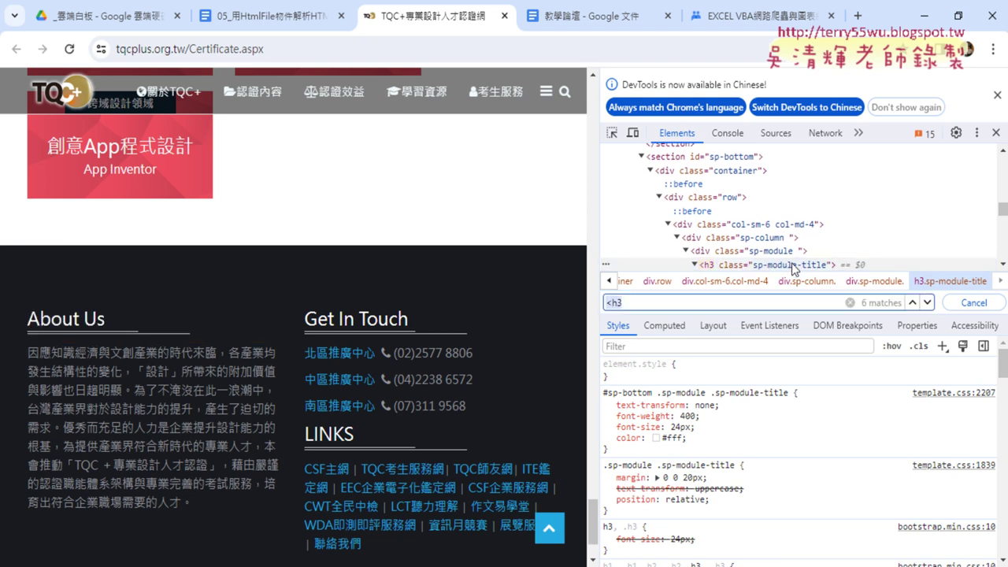
{"action": "type", "text": "sp-module-title"}
{"action": "key", "text": "Return"}
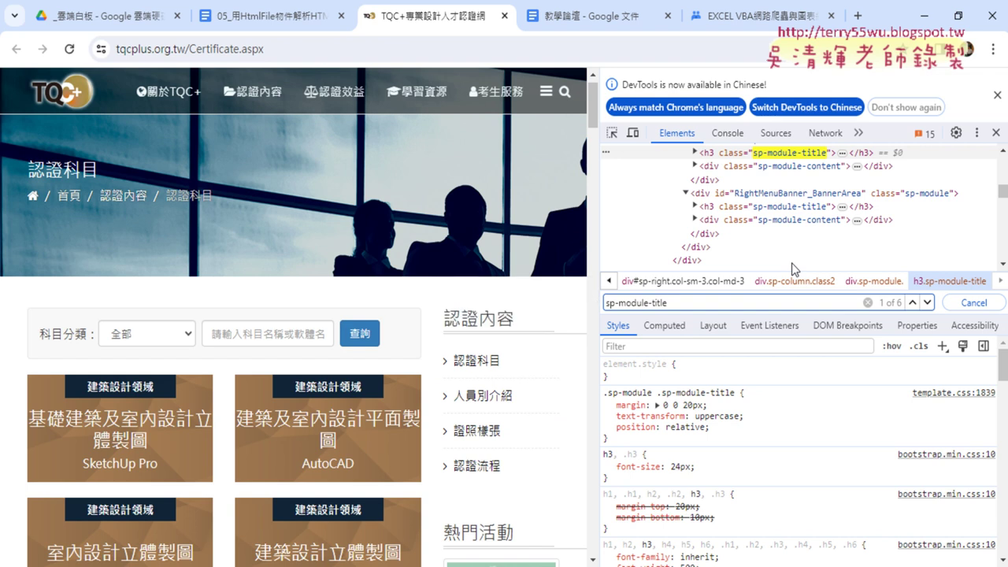
{"action": "left_click", "coordinate": [927, 303]}
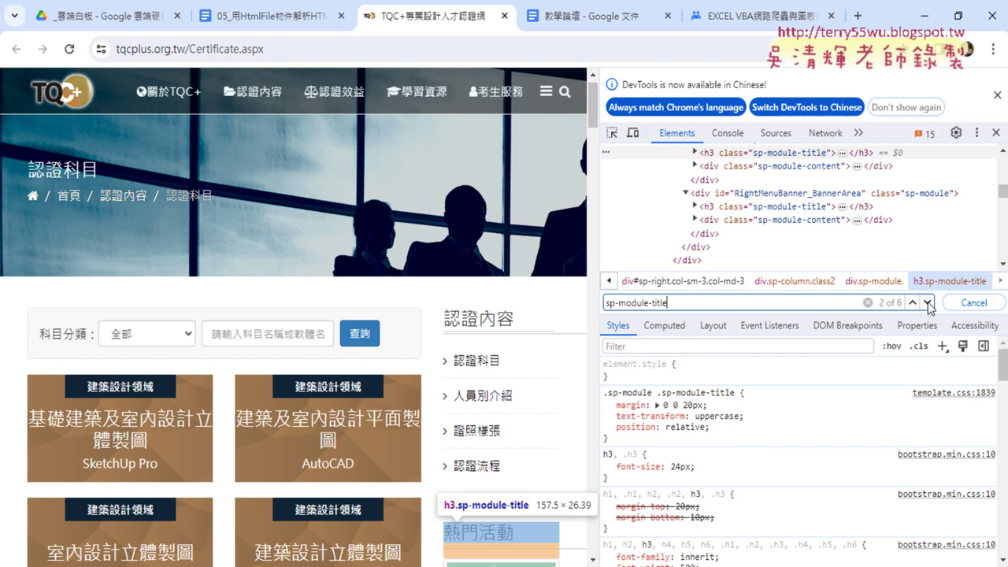
{"action": "left_click", "coordinate": [927, 302]}
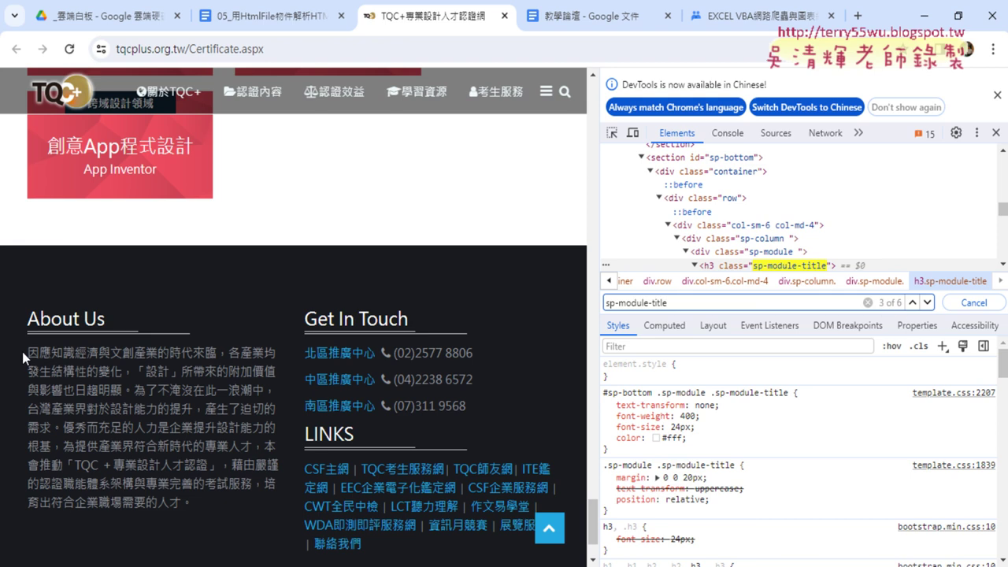
Step: Inspect the About Us paragraph and expand its p node in Elements
{"action": "left_click_drag", "start_coordinate": [23, 358], "coordinate": [196, 502]}
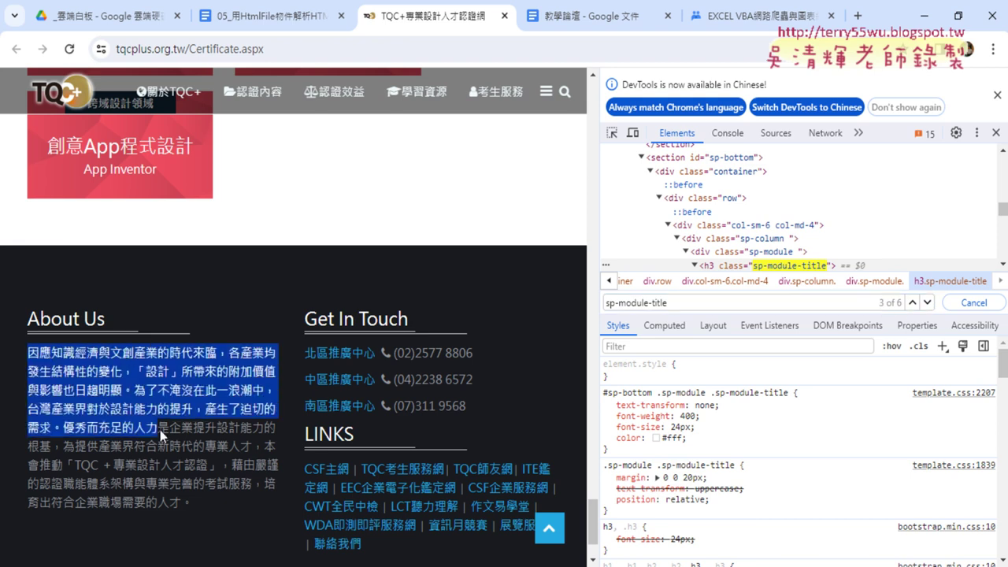
{"action": "right_click", "coordinate": [203, 407]}
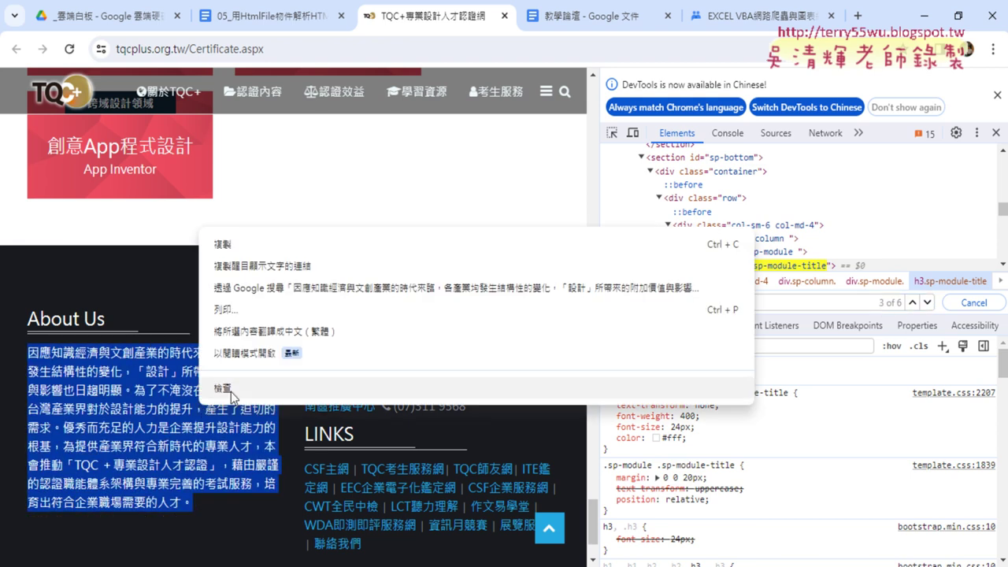
{"action": "left_click", "coordinate": [231, 389]}
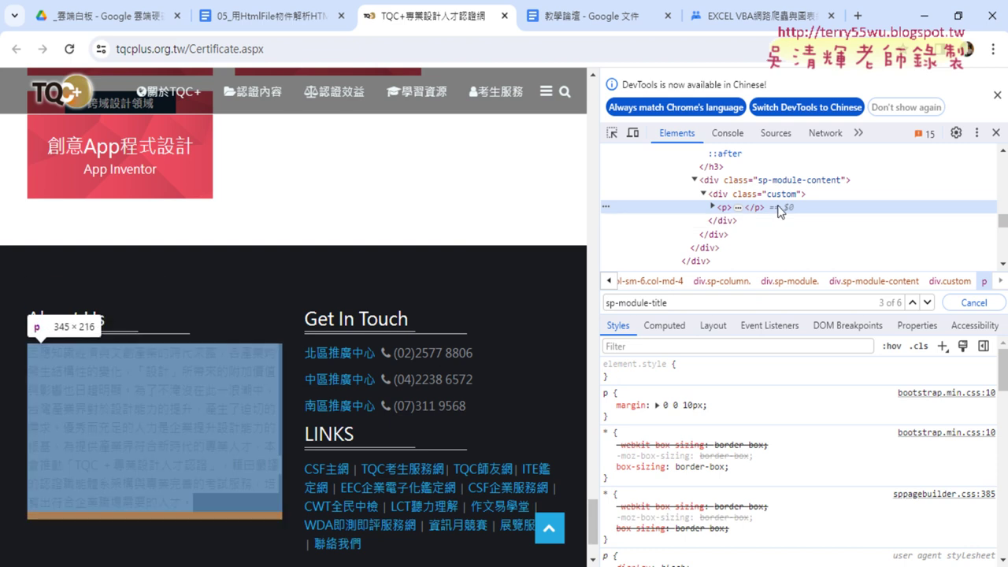
{"action": "left_click", "coordinate": [712, 207]}
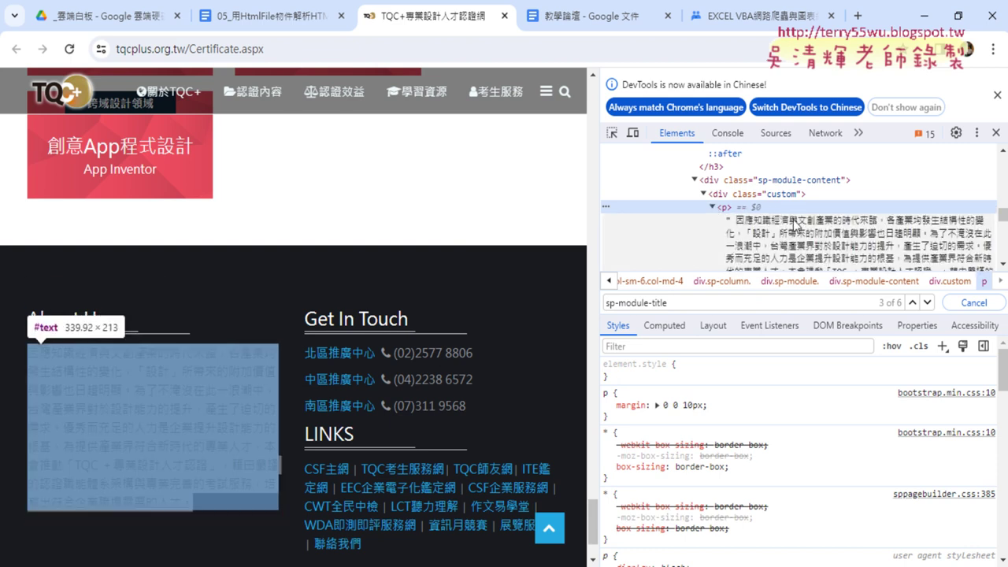
{"action": "scroll", "coordinate": [818, 228], "scroll_direction": "down", "scroll_amount": 2}
{"action": "scroll", "coordinate": [804, 221], "scroll_direction": "up", "scroll_amount": 2}
Step: Search the HTML for <p and step to the About Us paragraph, match 2 of 5
{"action": "key", "text": "ctrl+f"}
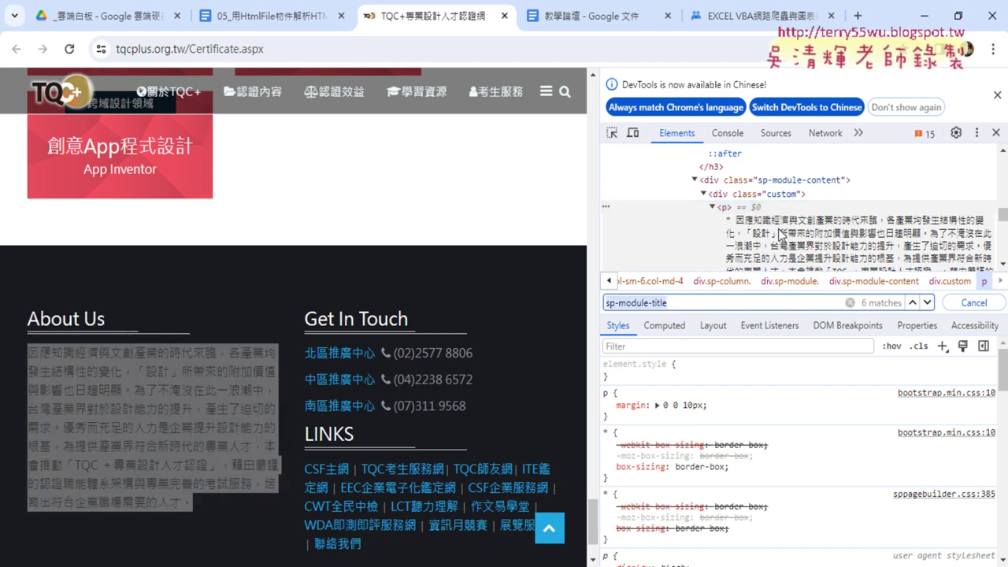
{"action": "type", "text": "<"}
{"action": "type", "text": "7"}
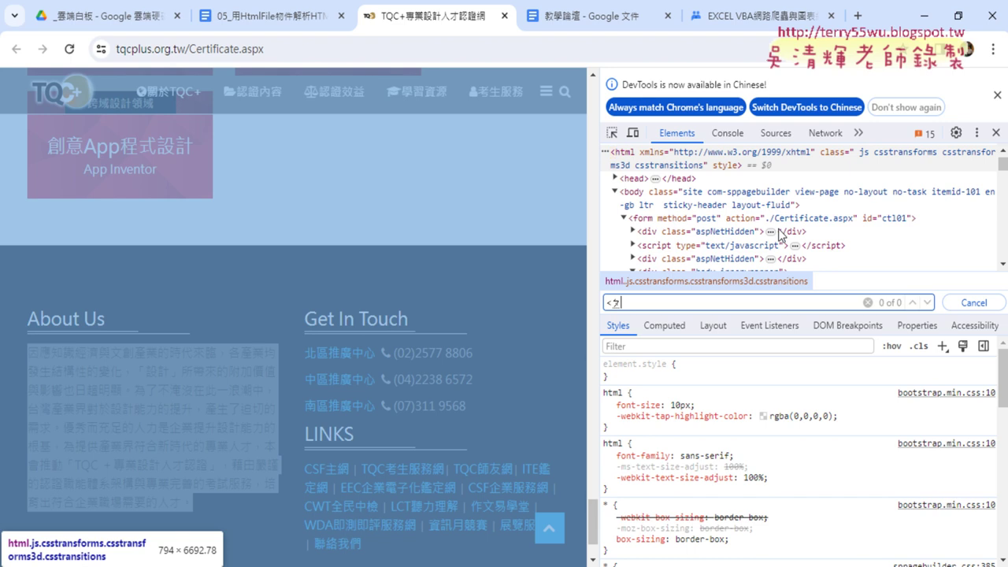
{"action": "key", "text": "BackSpace"}
{"action": "type", "text": "p"}
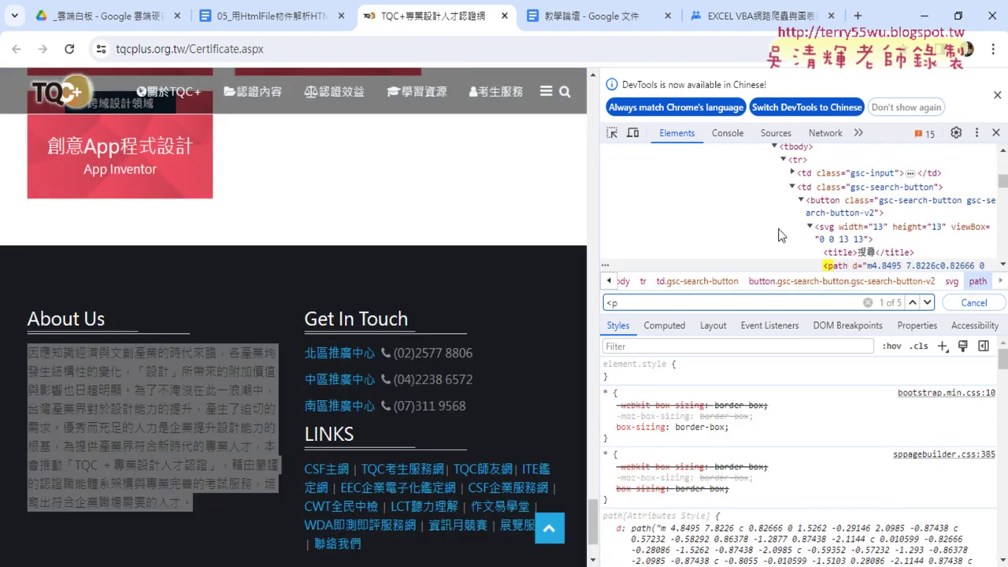
{"action": "left_click", "coordinate": [929, 303]}
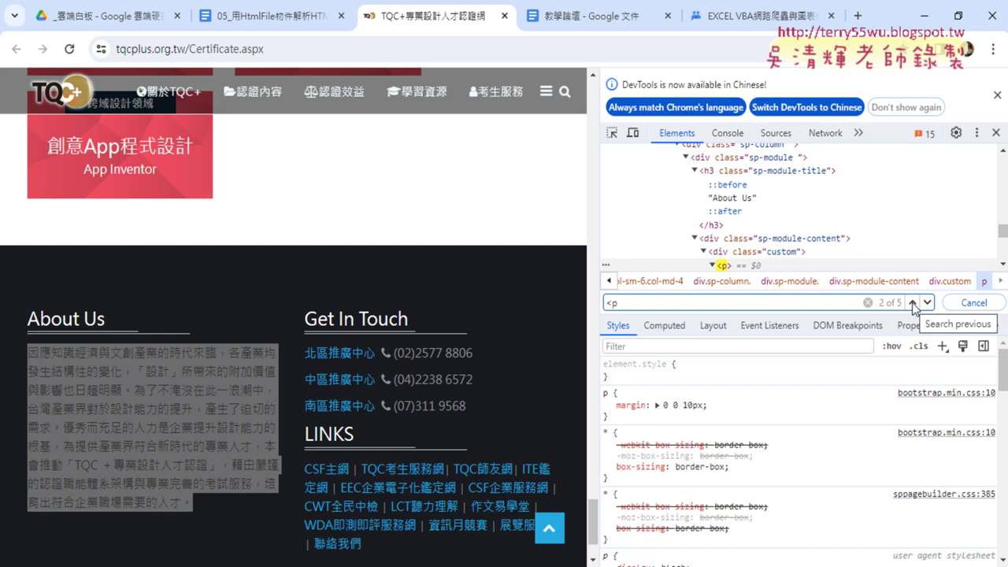
Step: Inspect the About Us paragraph and select its wrapping div.custom element
{"action": "right_click", "coordinate": [90, 382]}
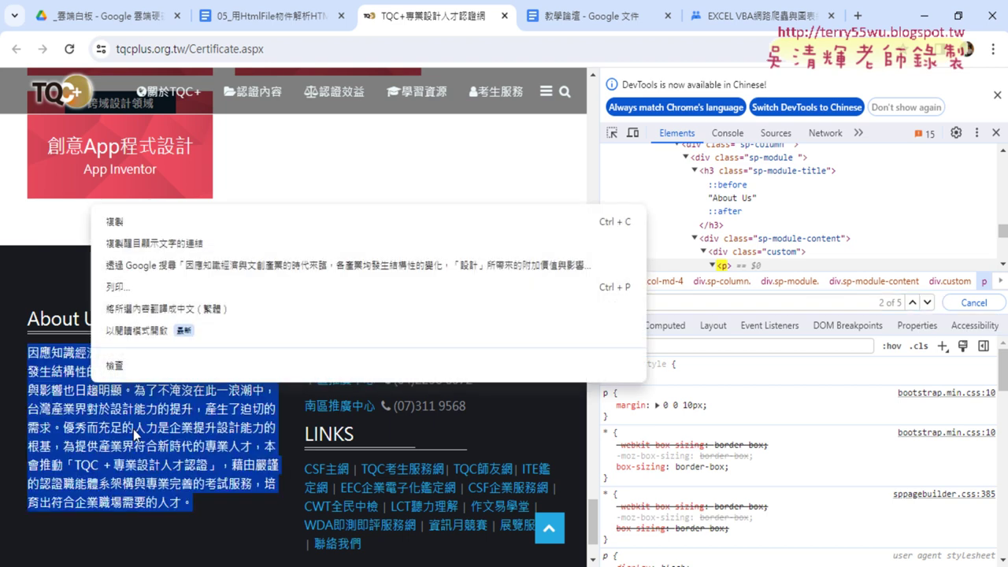
{"action": "left_click", "coordinate": [156, 369]}
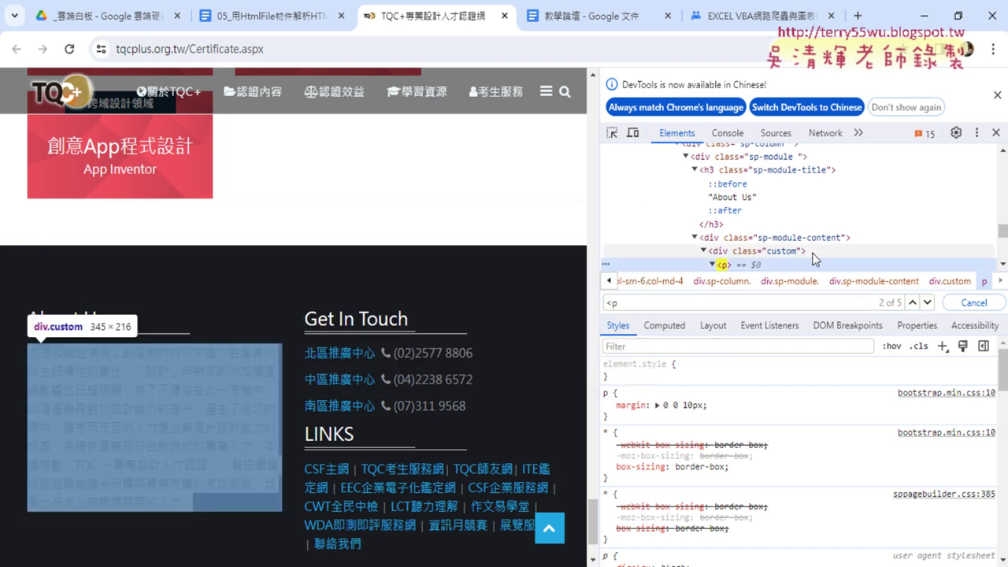
{"action": "left_click", "coordinate": [768, 252]}
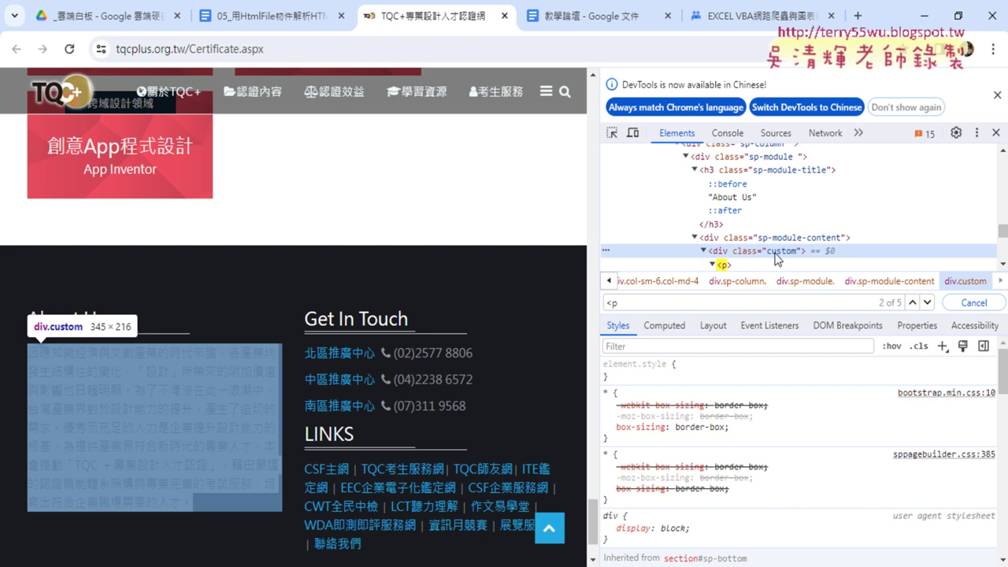
{"action": "scroll", "coordinate": [776, 256], "scroll_direction": "down", "scroll_amount": 2}
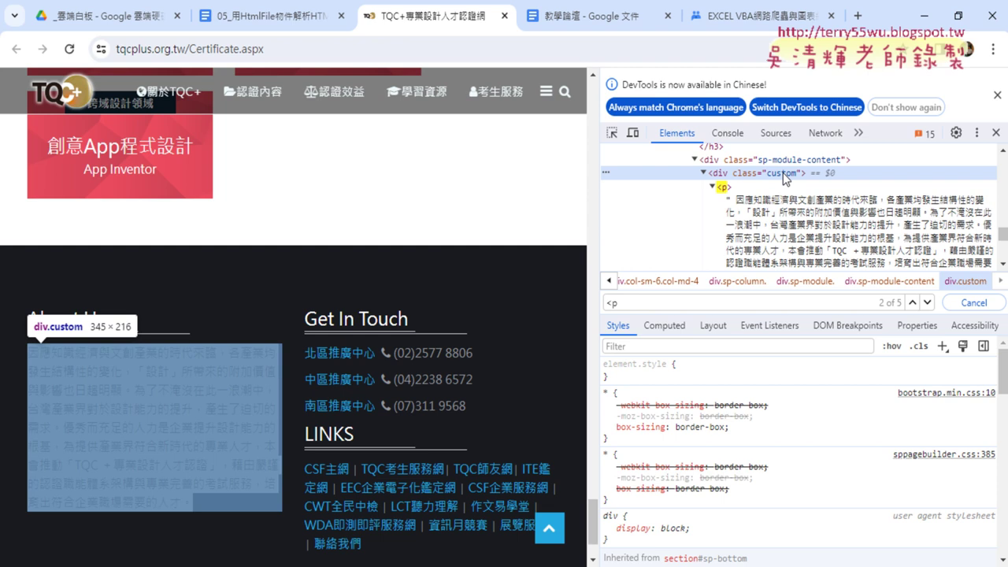
Step: Copy the class name custom, search it, and settle on match 1 of 2
{"action": "double_click", "coordinate": [787, 174]}
{"action": "key", "text": "ctrl+c"}
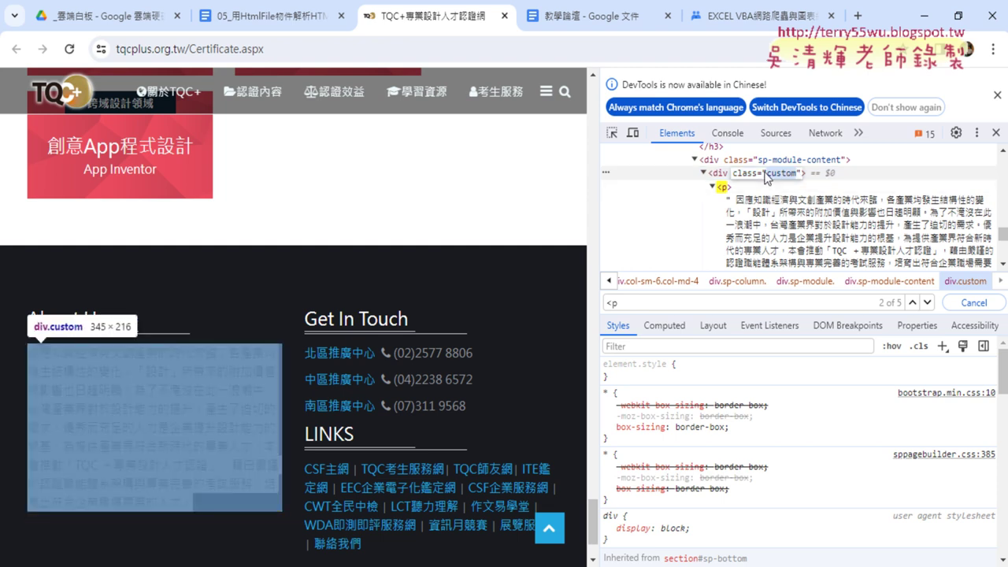
{"action": "key", "text": "ctrl+f"}
{"action": "key", "text": "ctrl+v"}
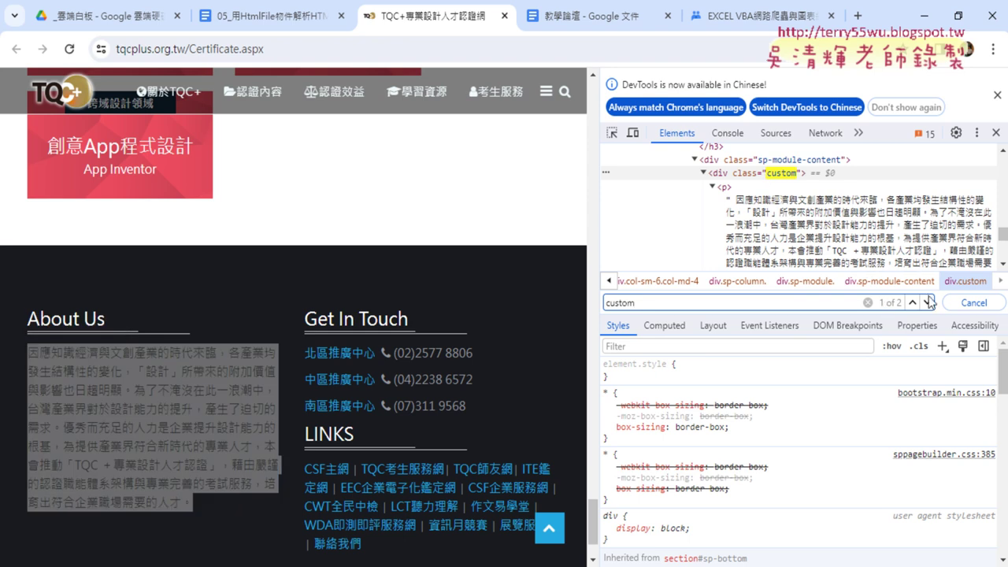
{"action": "left_click", "coordinate": [927, 303]}
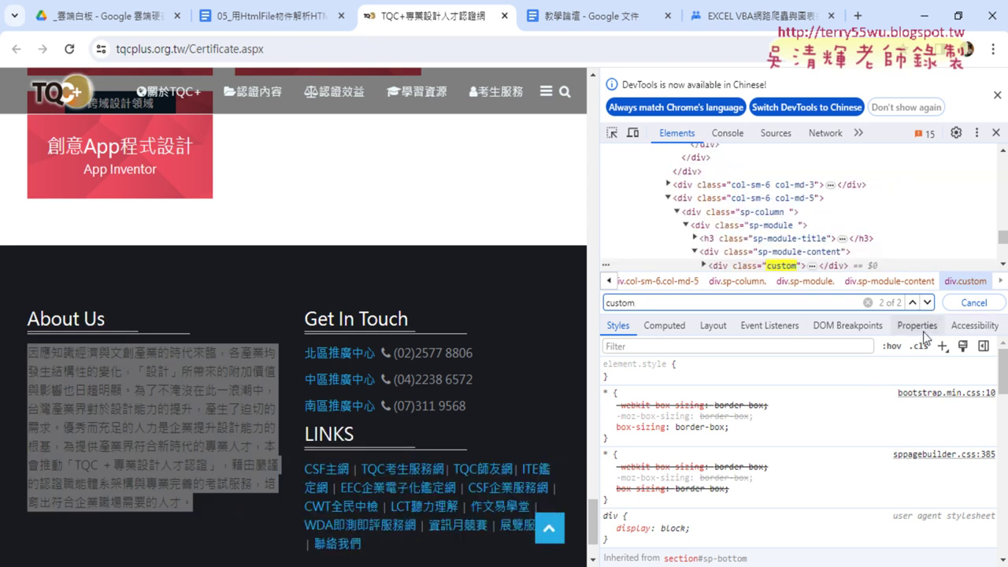
{"action": "left_click", "coordinate": [915, 306]}
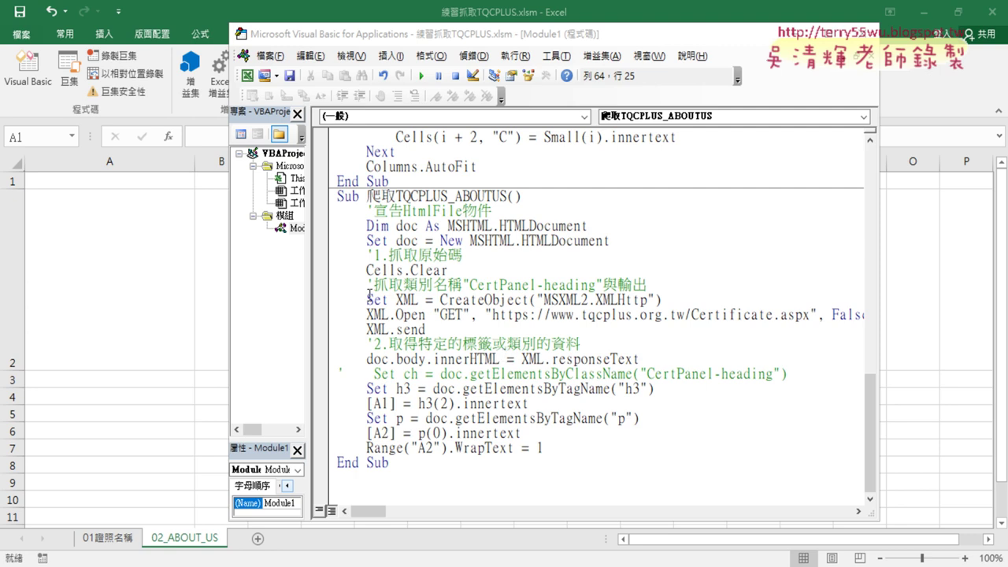
Step: Run the 爬取TQCPLUS_ABOUTUS macro with F5, then return to Chrome
{"action": "left_click", "coordinate": [529, 418]}
{"action": "key", "text": "F5"}
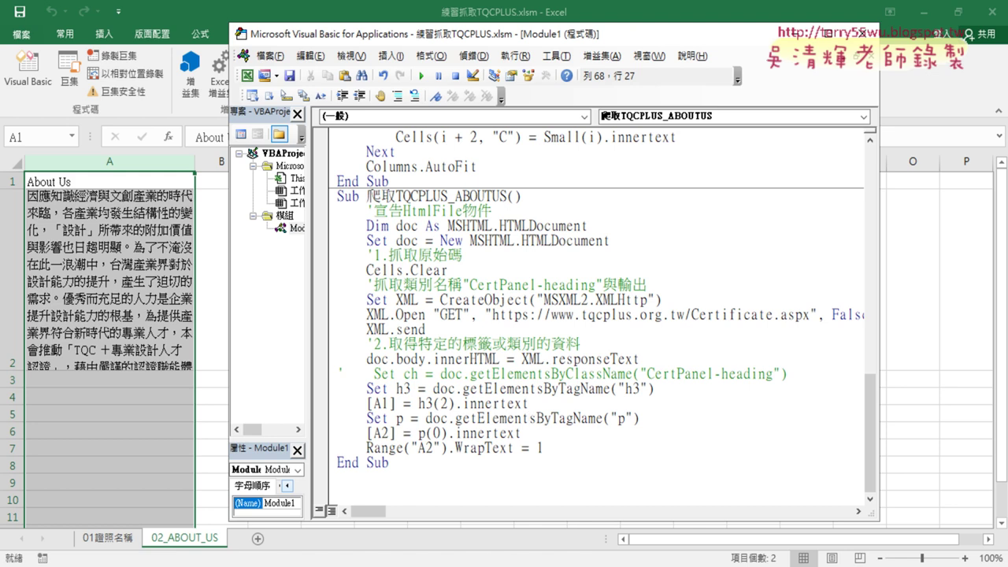
{"action": "mouse_move", "coordinate": [338, 561]}
{"action": "left_click", "coordinate": [362, 512]}
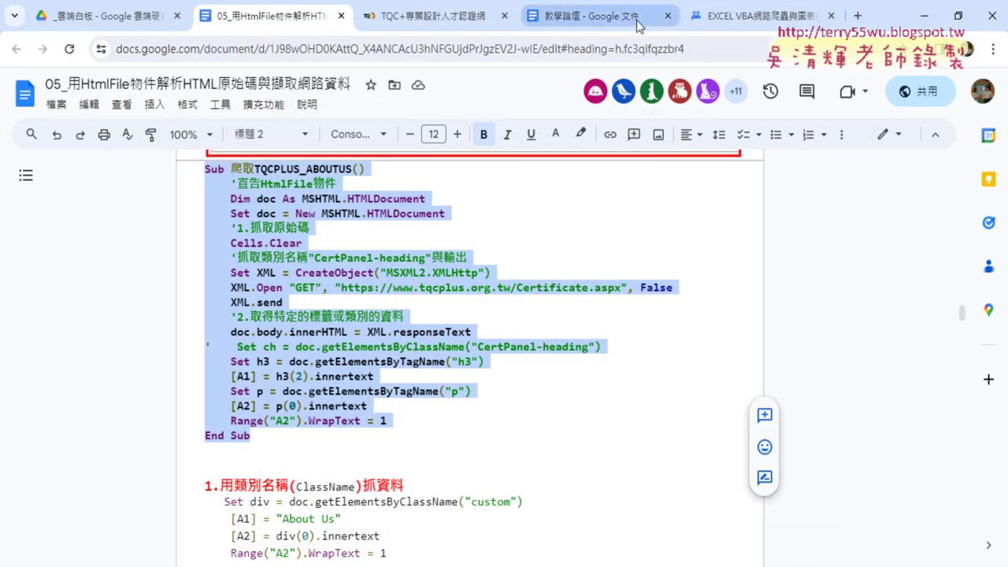
Step: Place Chrome beside Excel on the TQC+ tab and close DevTools
{"action": "double_click", "coordinate": [896, 20]}
{"action": "left_click", "coordinate": [622, 21]}
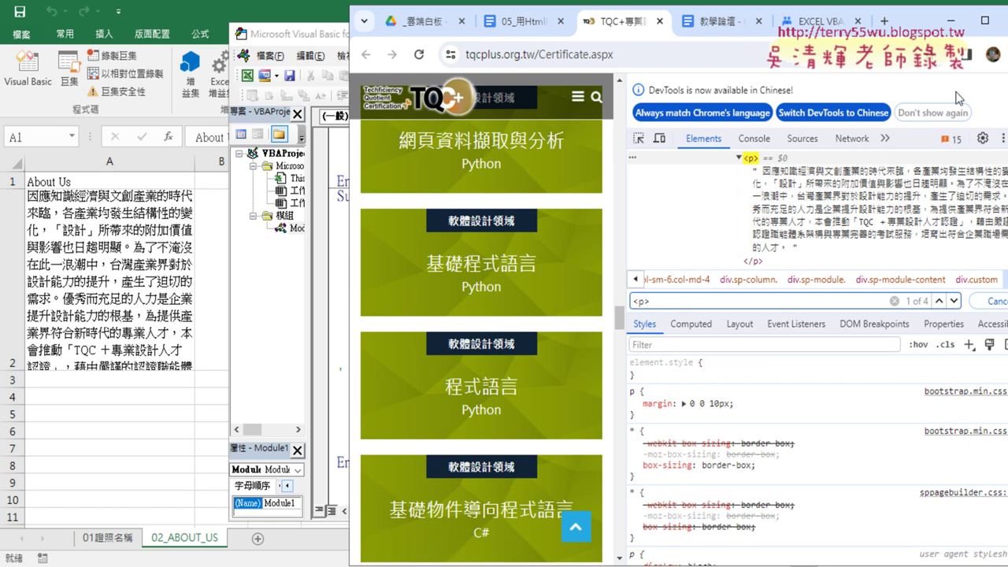
{"action": "left_click_drag", "start_coordinate": [927, 26], "coordinate": [847, 24]}
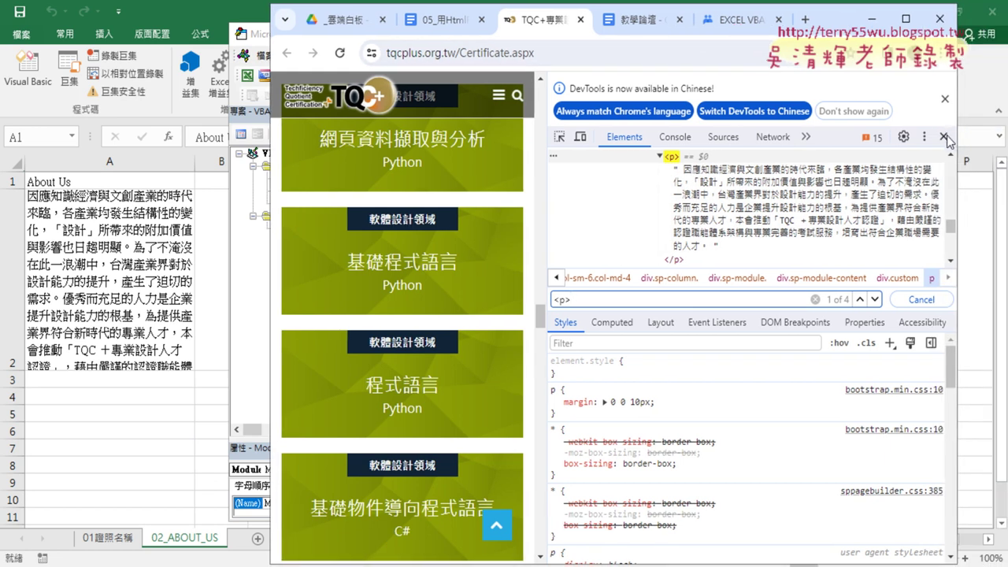
{"action": "left_click", "coordinate": [943, 136]}
Step: Highlight and circle the About Us heading and paragraph against Excel's A1 and A2
{"action": "left_click_drag", "start_coordinate": [339, 323], "coordinate": [482, 324]}
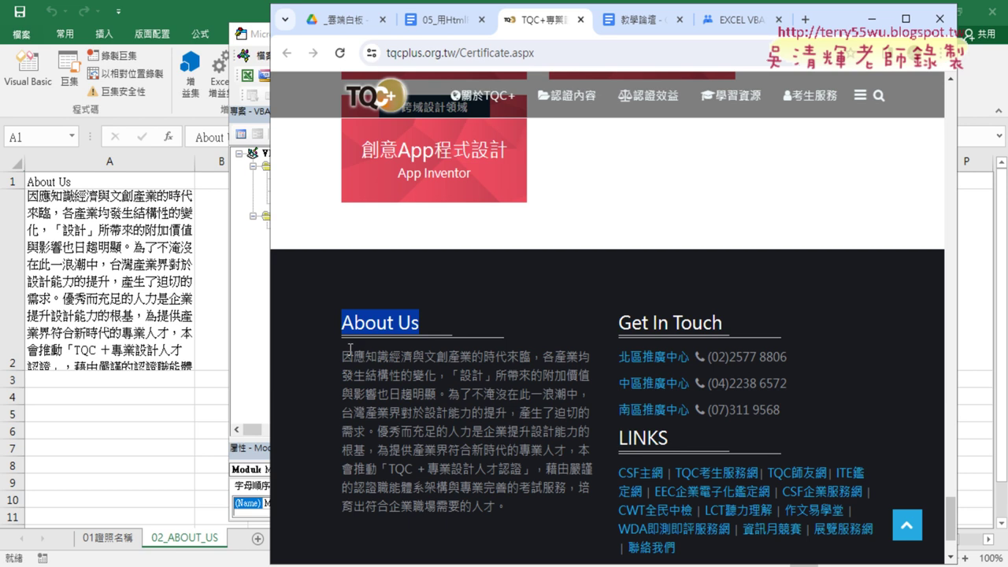
{"action": "left_click_drag", "start_coordinate": [343, 351], "coordinate": [526, 508]}
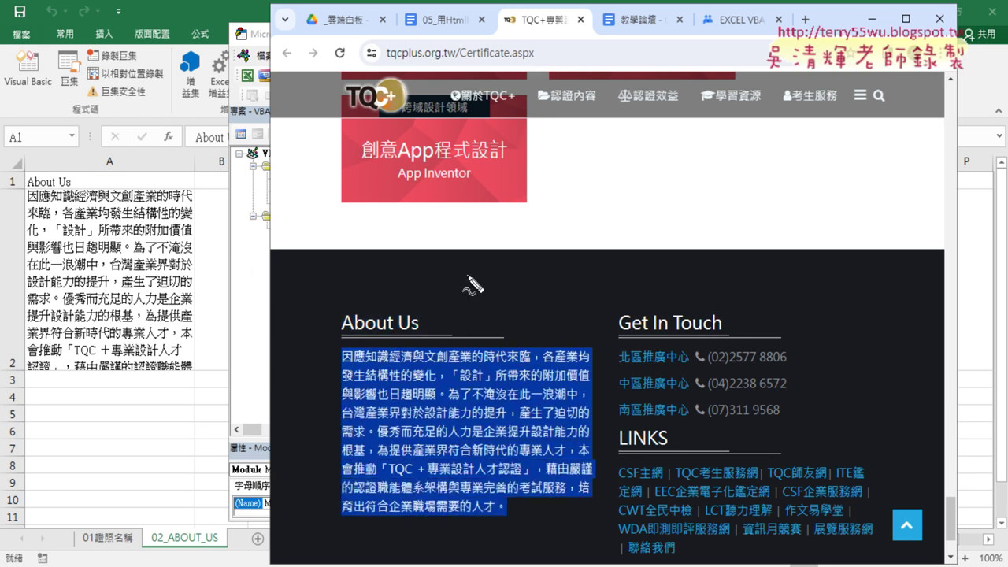
{"action": "left_click_drag", "start_coordinate": [417, 340], "coordinate": [417, 342]}
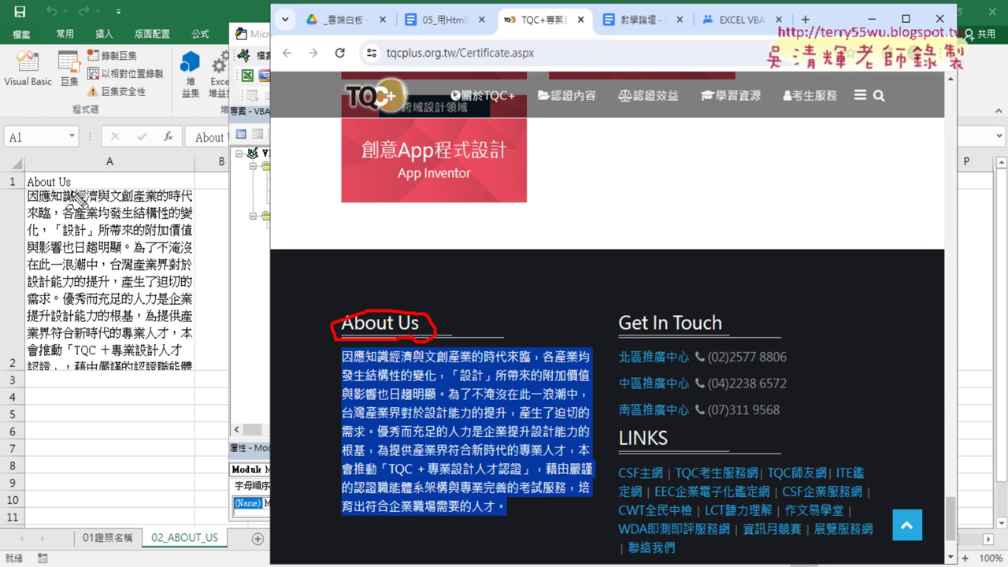
{"action": "mouse_move", "coordinate": [77, 199]}
{"action": "left_mouse_down"}
{"action": "mouse_move", "coordinate": [78, 175]}
{"action": "mouse_move", "coordinate": [31, 189]}
{"action": "left_mouse_up"}
{"action": "left_click_drag", "start_coordinate": [425, 524], "coordinate": [473, 504]}
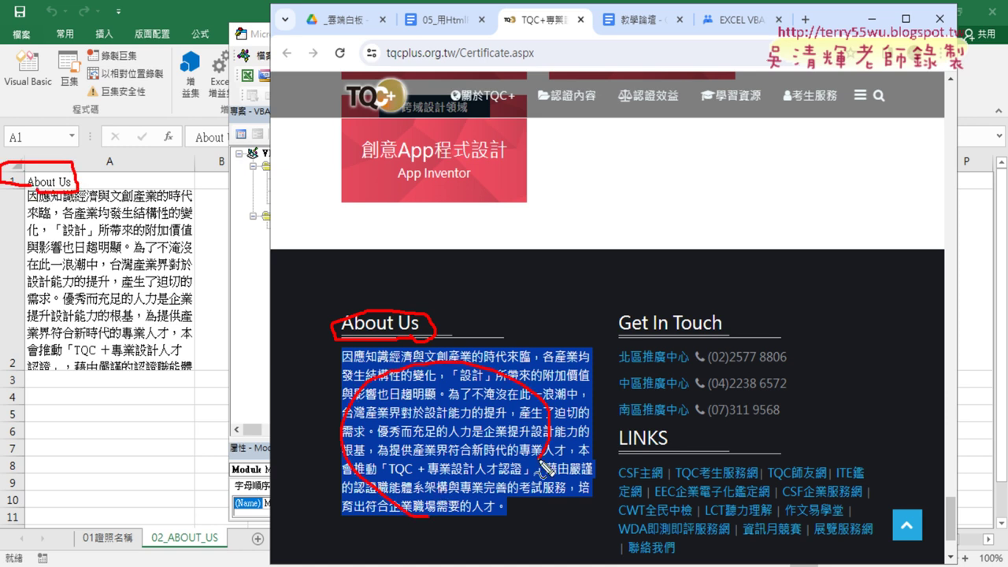
{"action": "left_click_drag", "start_coordinate": [126, 374], "coordinate": [126, 358]}
{"action": "mouse_move", "coordinate": [340, 441]}
{"action": "left_mouse_down"}
{"action": "mouse_move", "coordinate": [203, 355]}
{"action": "mouse_move", "coordinate": [221, 380]}
{"action": "mouse_move", "coordinate": [242, 362]}
{"action": "left_mouse_up"}
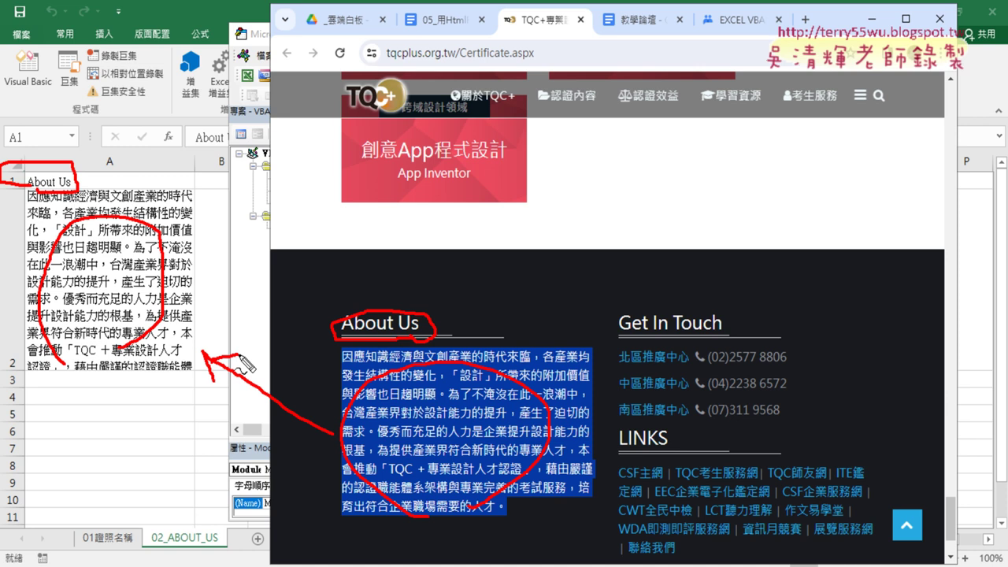
{"action": "key", "text": "Escape"}
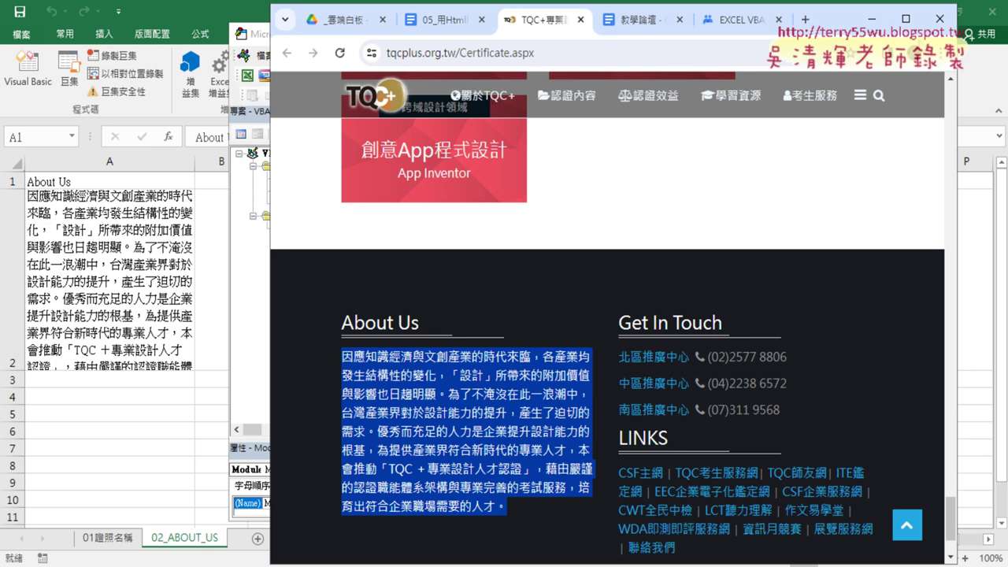
Step: Maximize Chrome and inspect the About Us paragraph in DevTools, briefly viewing the page source
{"action": "left_click", "coordinate": [911, 24]}
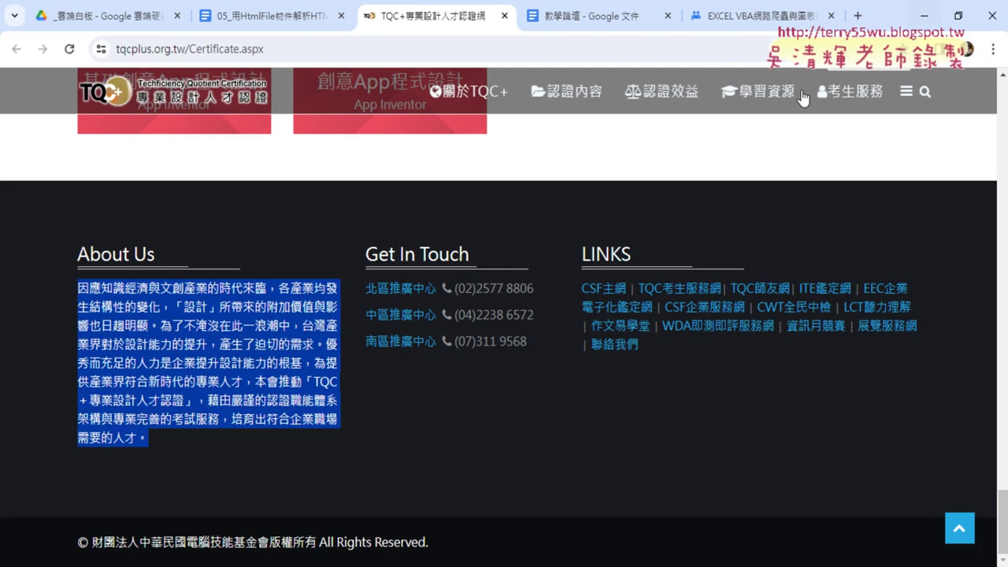
{"action": "left_click", "coordinate": [168, 280]}
{"action": "right_click", "coordinate": [135, 256]}
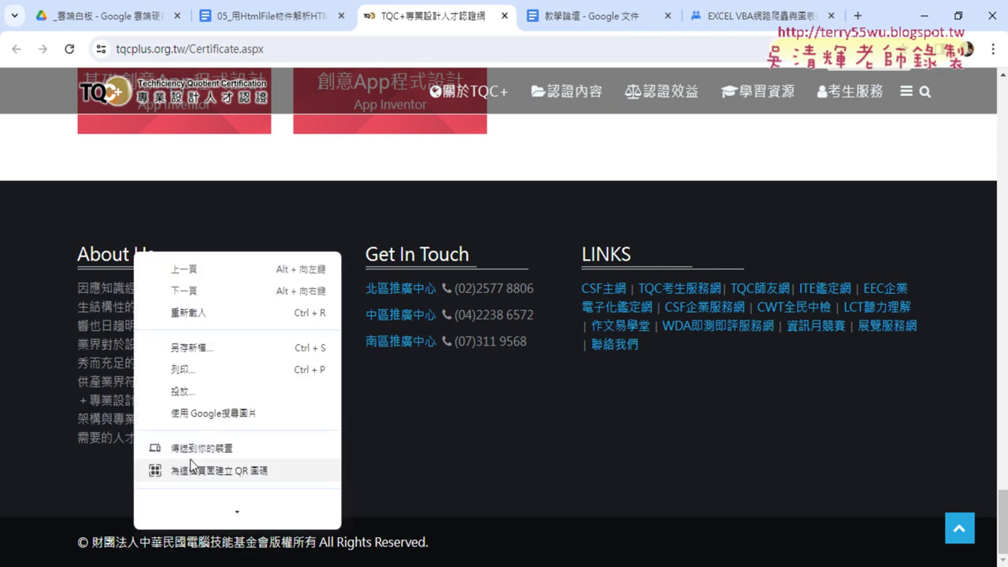
{"action": "left_click", "coordinate": [221, 513]}
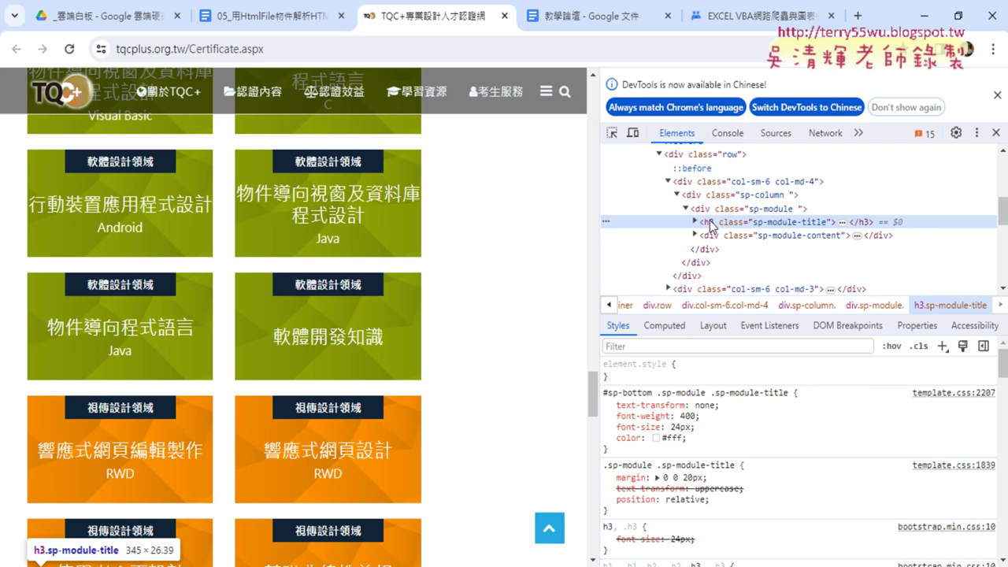
{"action": "left_click_drag", "start_coordinate": [592, 378], "coordinate": [596, 525]}
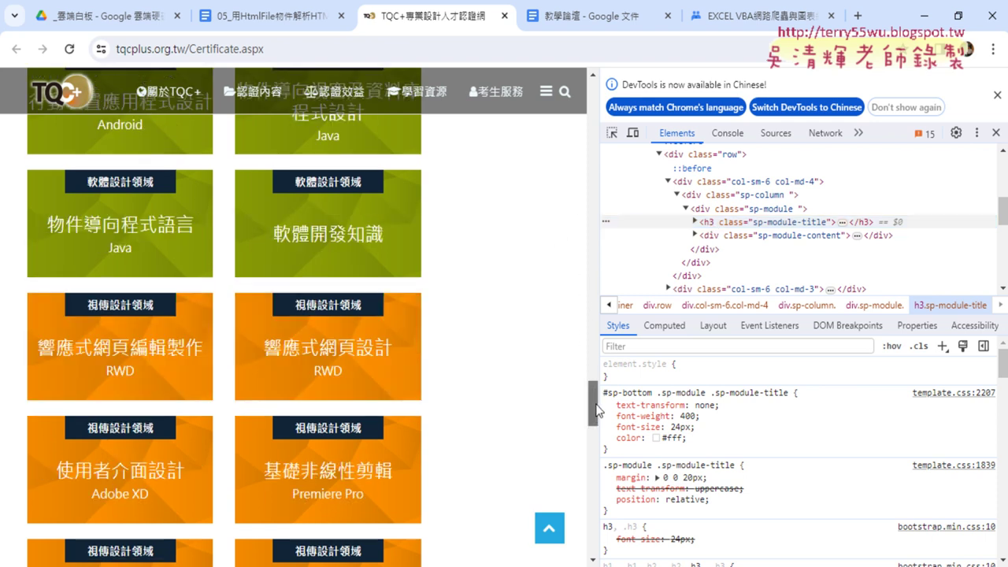
{"action": "right_click", "coordinate": [143, 388]}
{"action": "left_click", "coordinate": [205, 354]}
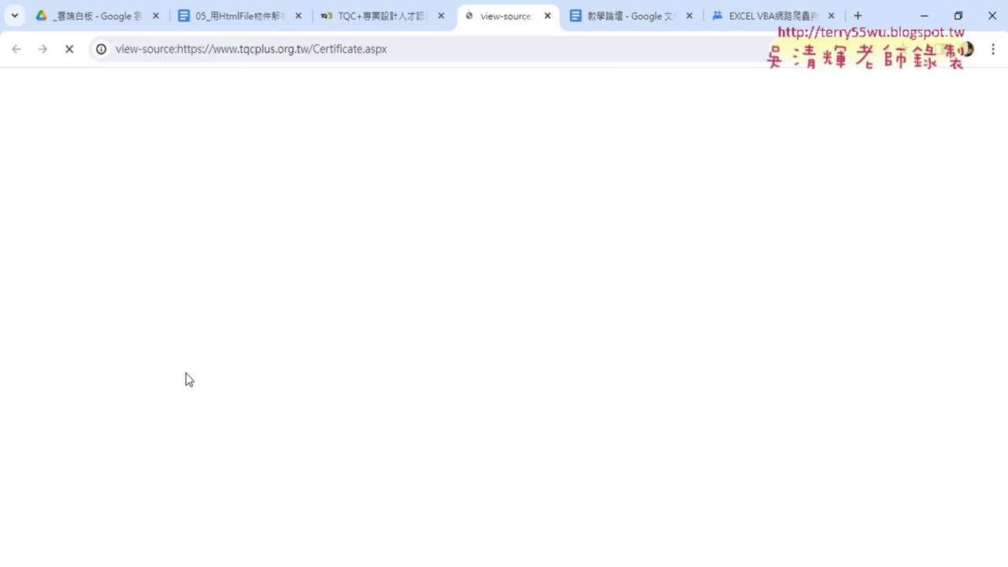
{"action": "left_click", "coordinate": [559, 16]}
{"action": "right_click", "coordinate": [189, 388]}
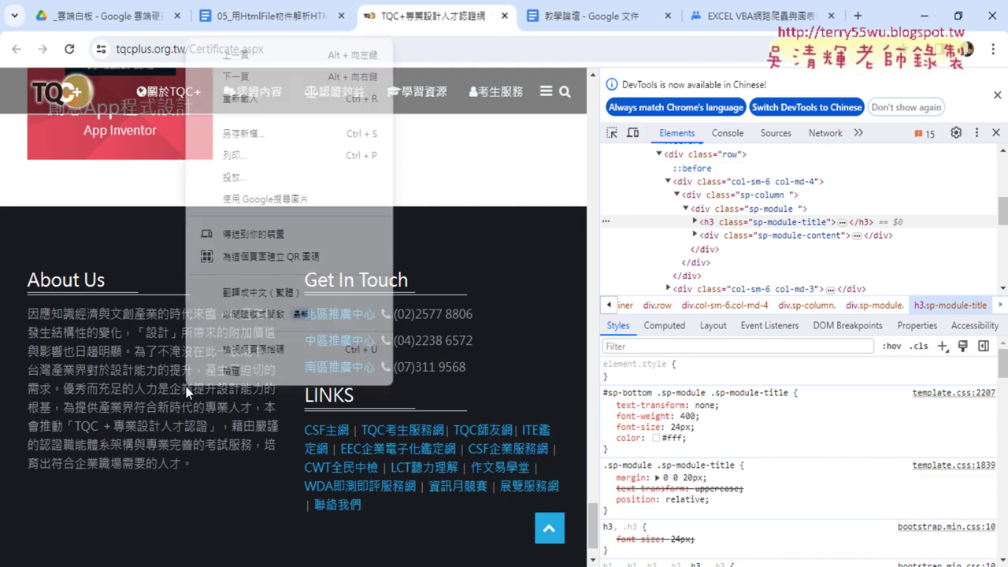
{"action": "scroll", "coordinate": [241, 358], "scroll_direction": "down", "scroll_amount": 1}
{"action": "left_click", "coordinate": [241, 367]}
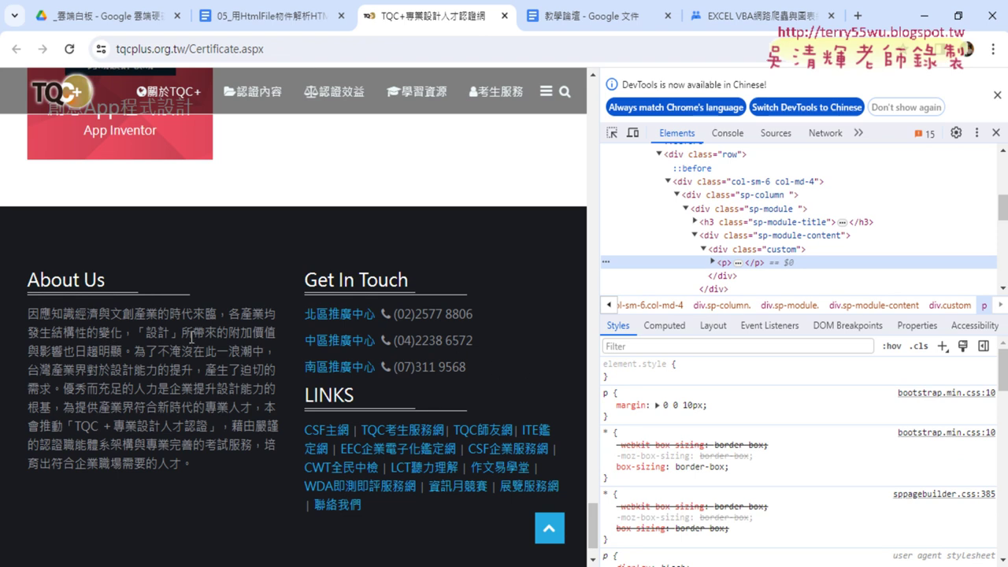
Step: Search the Elements tree for '<h3', step to the About Us heading, then erase 'h3' from the query
{"action": "key", "text": "ctrl+f"}
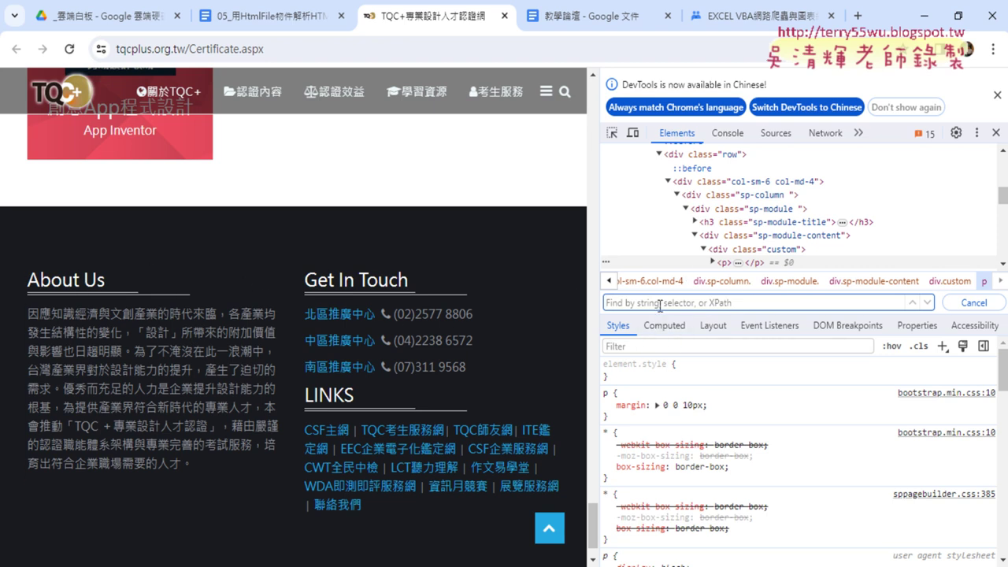
{"action": "type", "text": "<h3"}
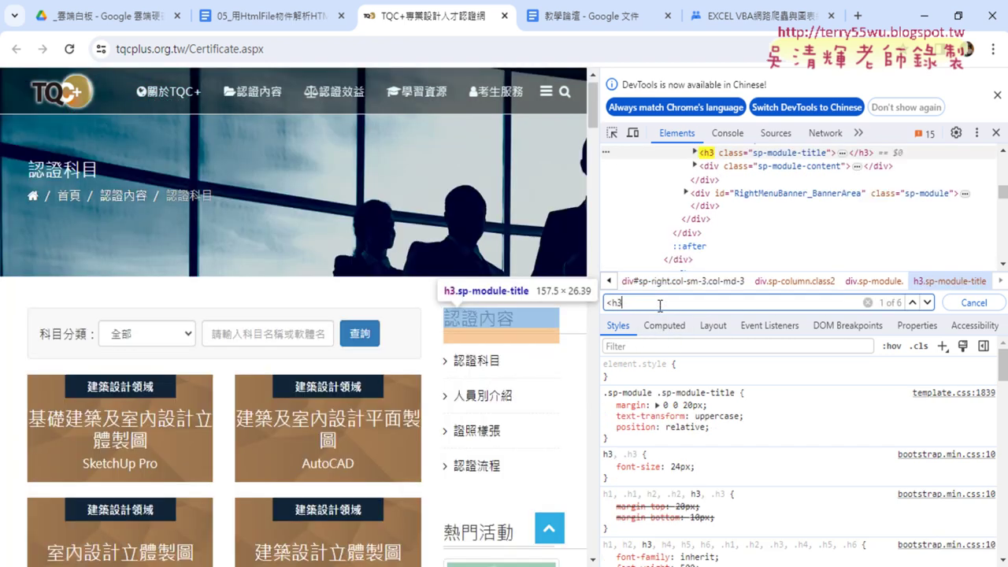
{"action": "left_click", "coordinate": [928, 302]}
{"action": "left_click", "coordinate": [927, 304]}
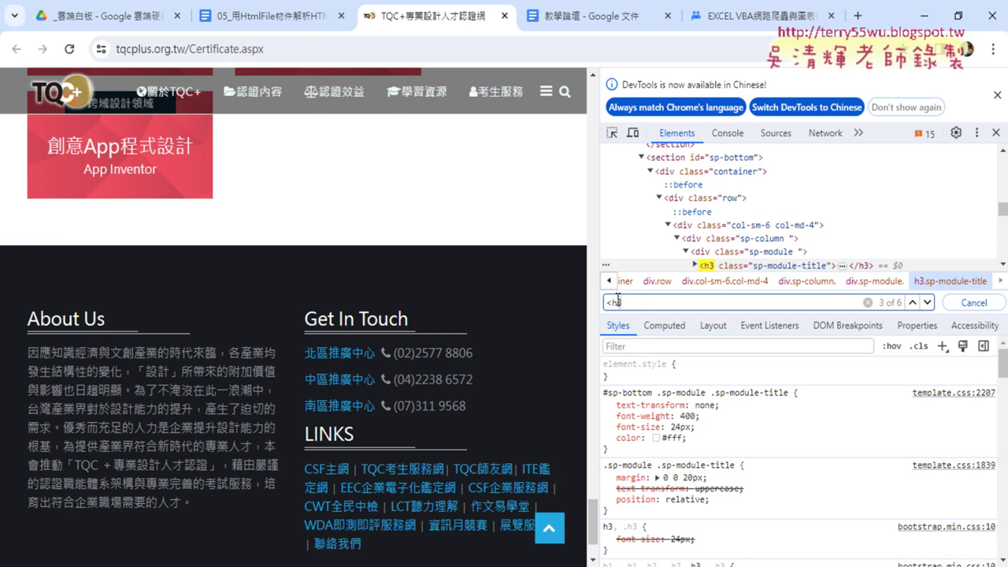
{"action": "key", "text": "BackSpace"}
{"action": "key", "text": "BackSpace"}
{"action": "type", "text": "<p"}
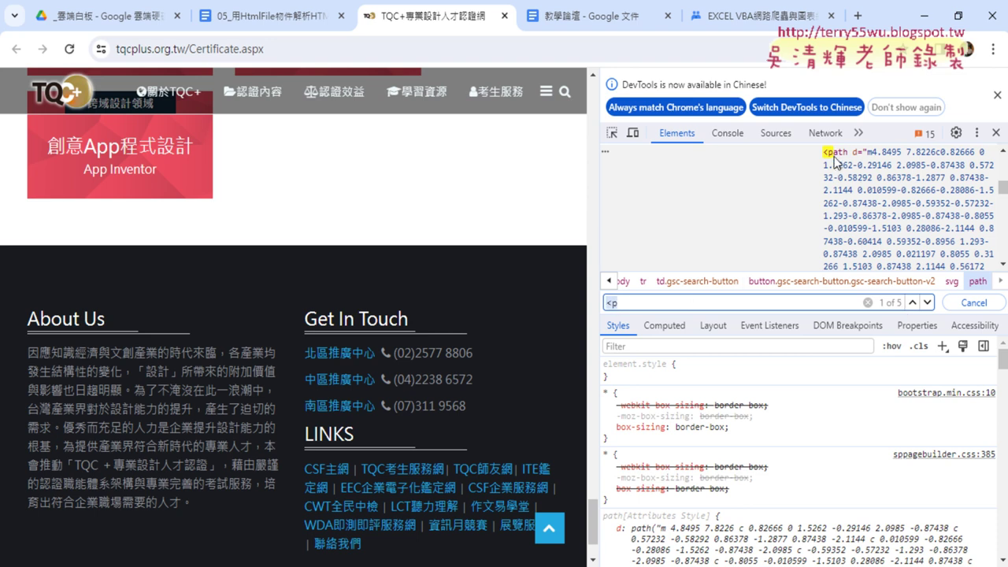
{"action": "left_click", "coordinate": [621, 300]}
Step: Complete the search as '<p>' and step through its 4 matches back to the About Us paragraph
{"action": "type", "text": ">"}
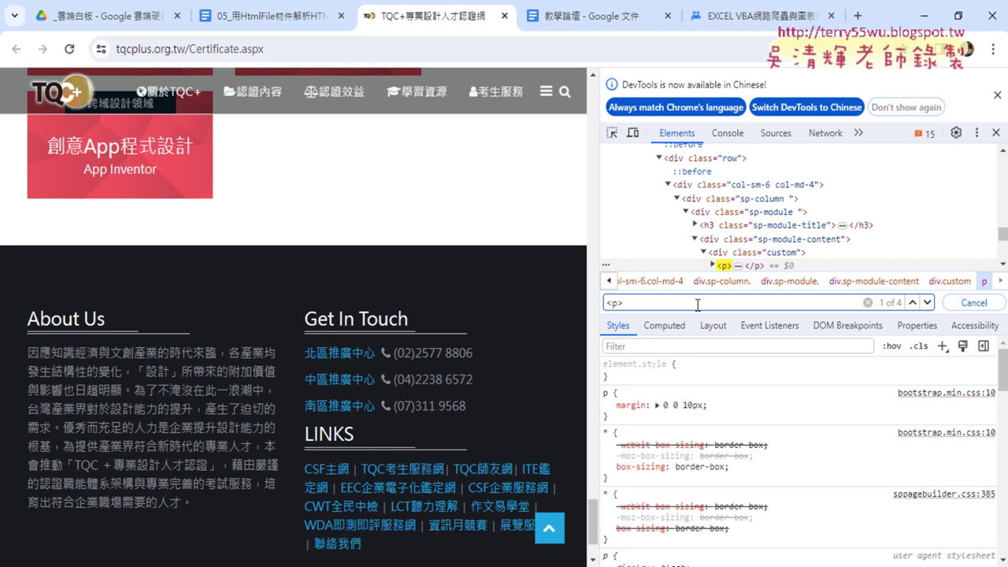
{"action": "left_click_drag", "start_coordinate": [648, 303], "coordinate": [593, 303]}
{"action": "left_click", "coordinate": [928, 303]}
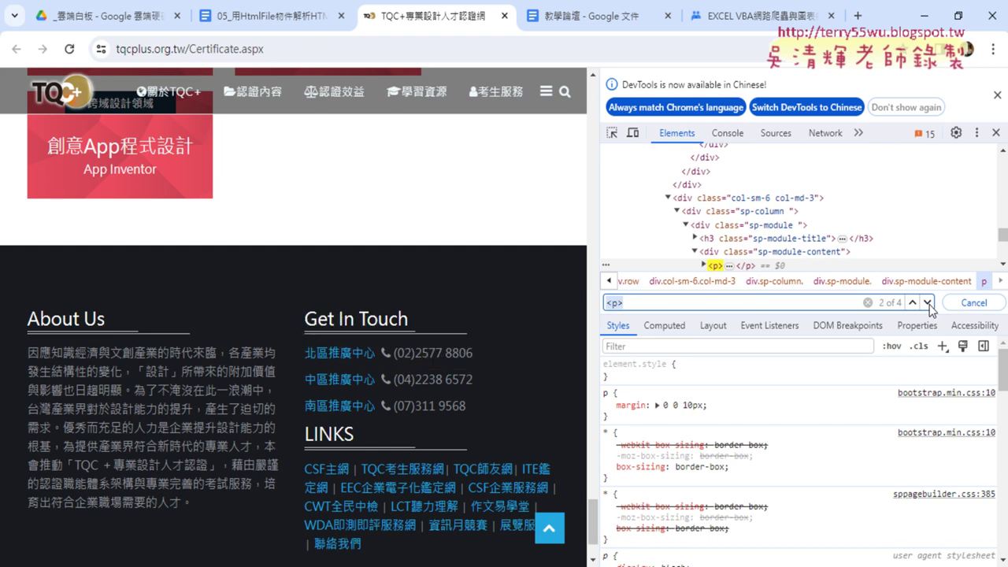
{"action": "left_click", "coordinate": [911, 303]}
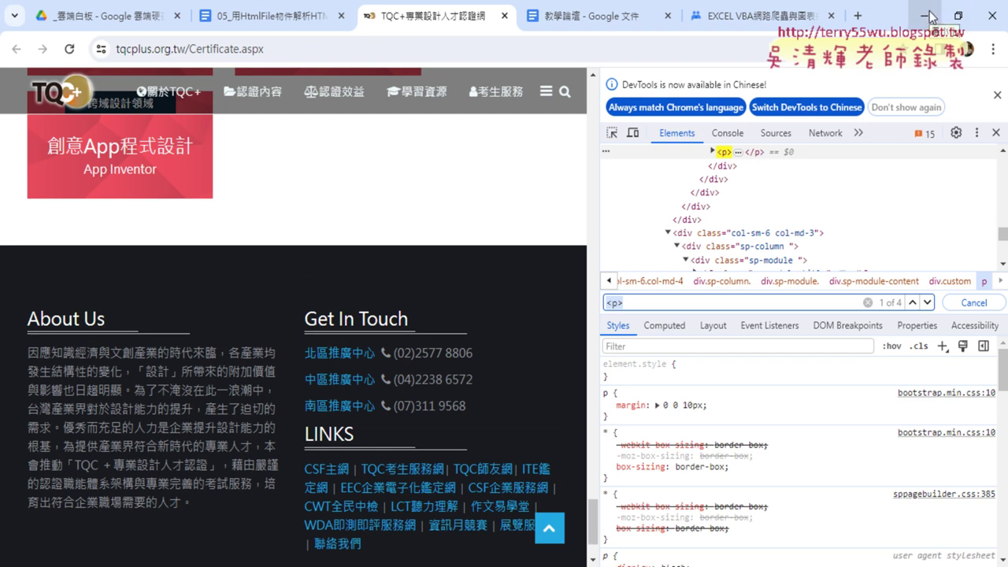
Step: Back in the VBA editor, delete the old body of the 爬取TQCPLUS_ABOUTUS macro
{"action": "key", "text": "alt+Tab"}
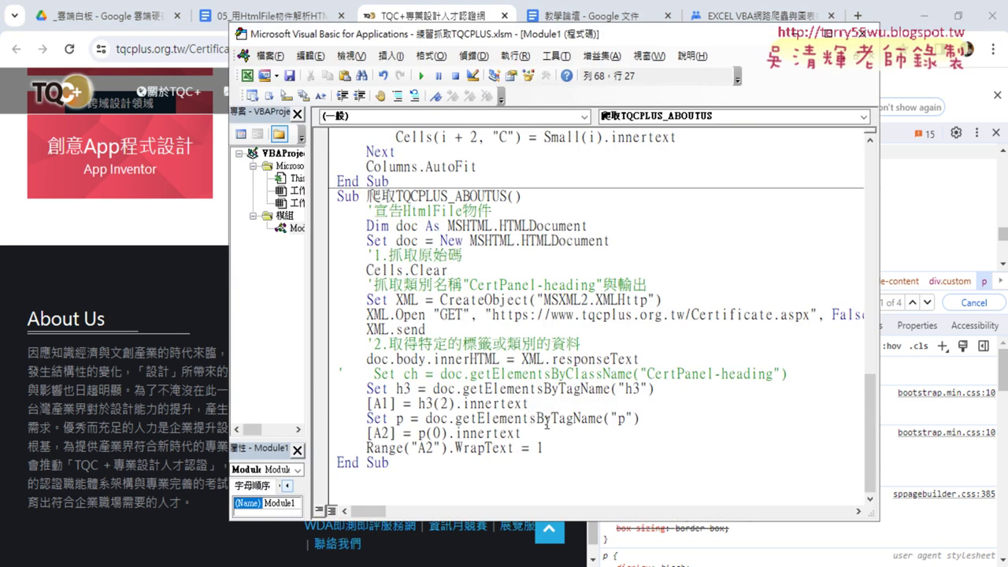
{"action": "mouse_move", "coordinate": [544, 447]}
{"action": "left_mouse_down"}
{"action": "mouse_move", "coordinate": [322, 252]}
{"action": "mouse_move", "coordinate": [317, 209]}
{"action": "left_mouse_up"}
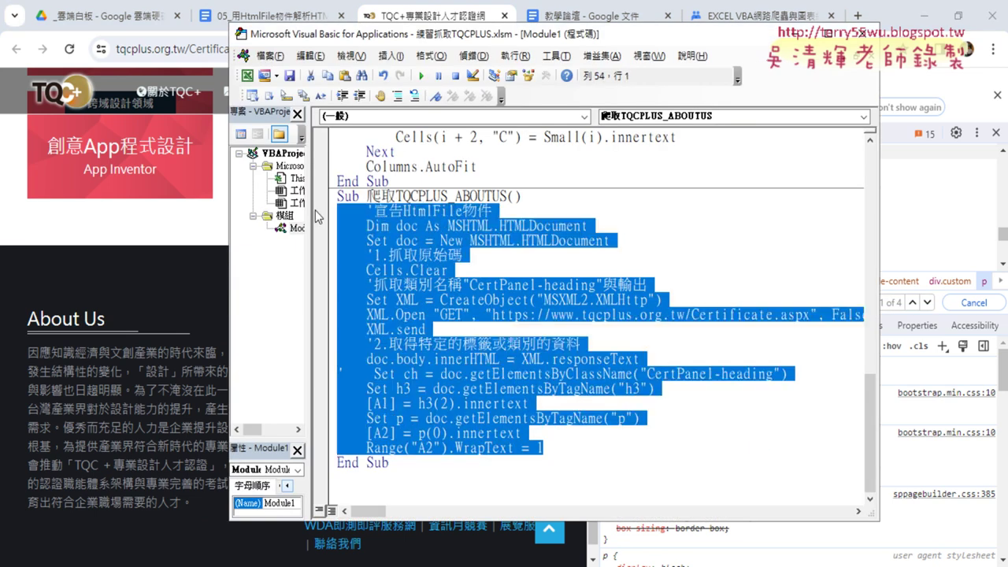
{"action": "key", "text": "Delete"}
Step: Paste the 爬取TQCPLUS證照名稱 scraping code into the empty ABOUTUS macro and minimize Chrome
{"action": "scroll", "coordinate": [316, 209], "scroll_direction": "up", "scroll_amount": 2}
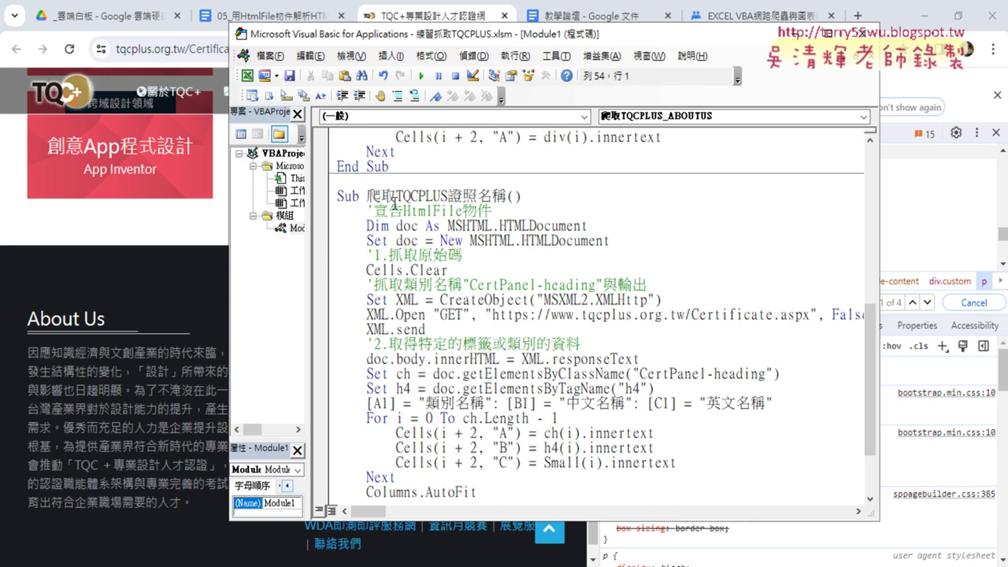
{"action": "left_click_drag", "start_coordinate": [366, 195], "coordinate": [505, 189]}
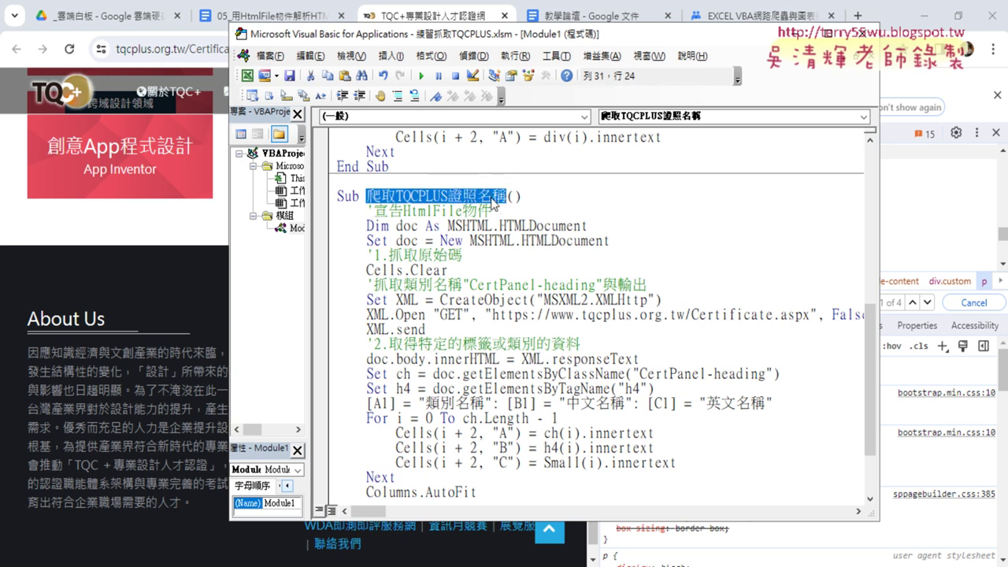
{"action": "scroll", "coordinate": [493, 208], "scroll_direction": "down", "scroll_amount": 2}
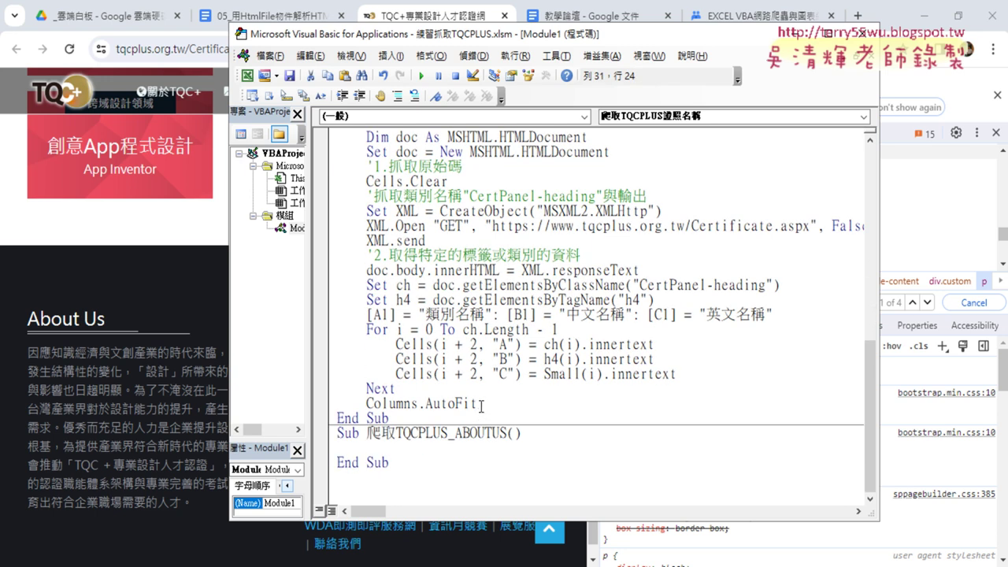
{"action": "mouse_move", "coordinate": [477, 403]}
{"action": "left_mouse_down"}
{"action": "mouse_move", "coordinate": [330, 136]}
{"action": "mouse_move", "coordinate": [321, 313]}
{"action": "left_mouse_up"}
{"action": "key", "text": "ctrl+c"}
{"action": "scroll", "coordinate": [575, 402], "scroll_direction": "down", "scroll_amount": 4}
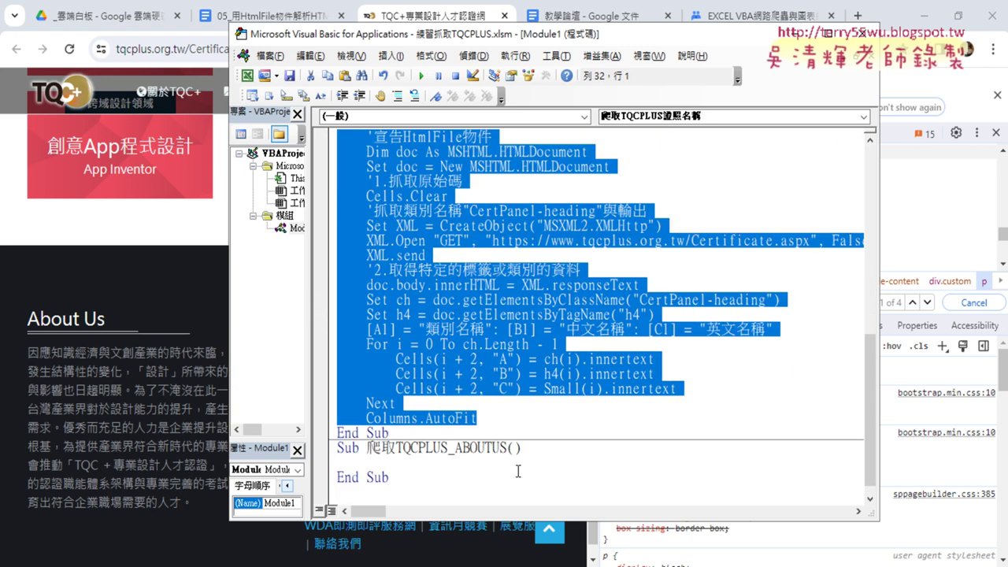
{"action": "scroll", "coordinate": [485, 473], "scroll_direction": "down", "scroll_amount": 1}
{"action": "left_click", "coordinate": [366, 447]}
{"action": "key", "text": "ctrl+v"}
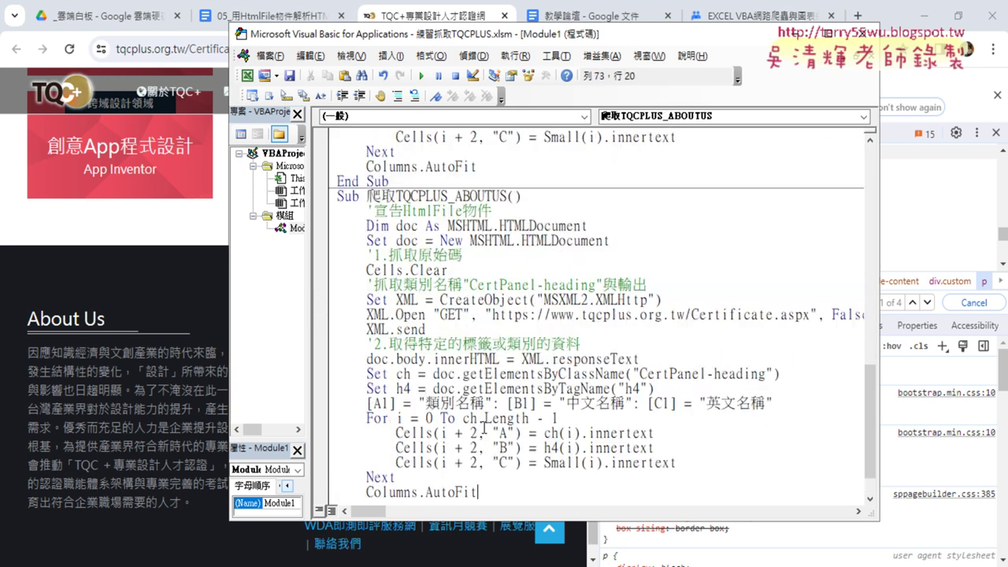
{"action": "left_click_drag", "start_coordinate": [446, 196], "coordinate": [508, 197]}
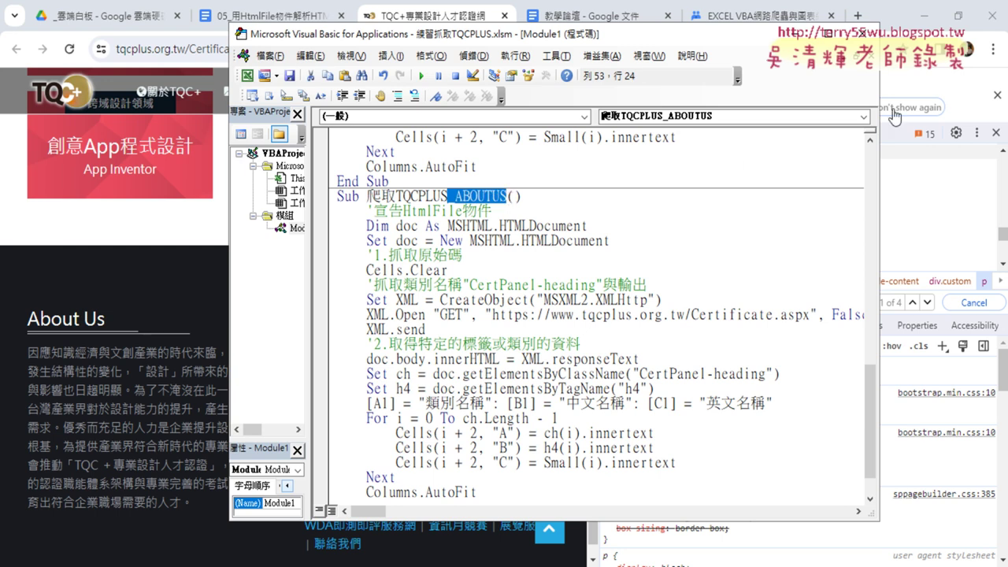
{"action": "left_click", "coordinate": [922, 15]}
Step: Review the pasted code's page-download, responseText, loop-closing and Columns.AutoFit lines
{"action": "scroll", "coordinate": [461, 315], "scroll_direction": "down", "scroll_amount": 1}
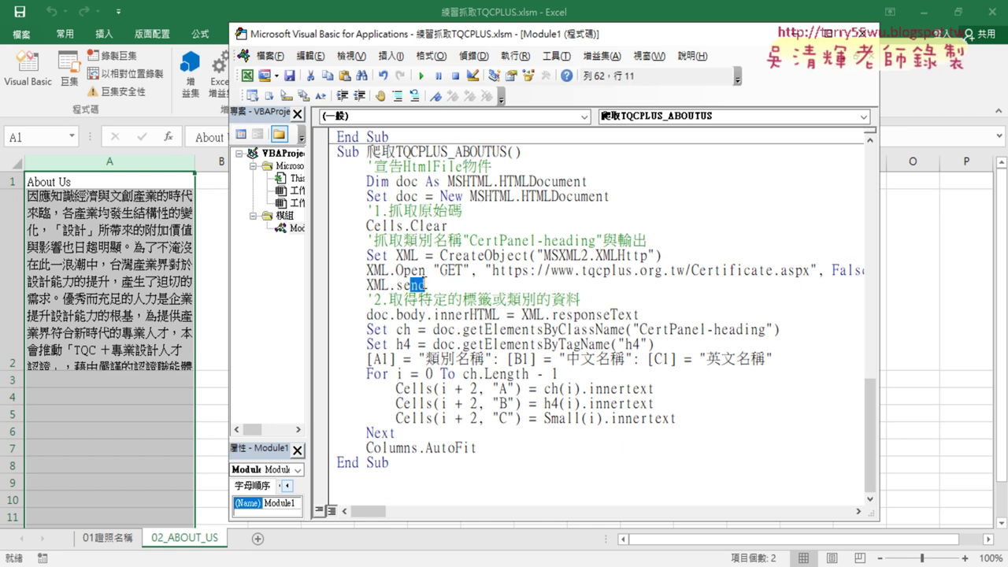
{"action": "left_click_drag", "start_coordinate": [327, 285], "coordinate": [327, 171]}
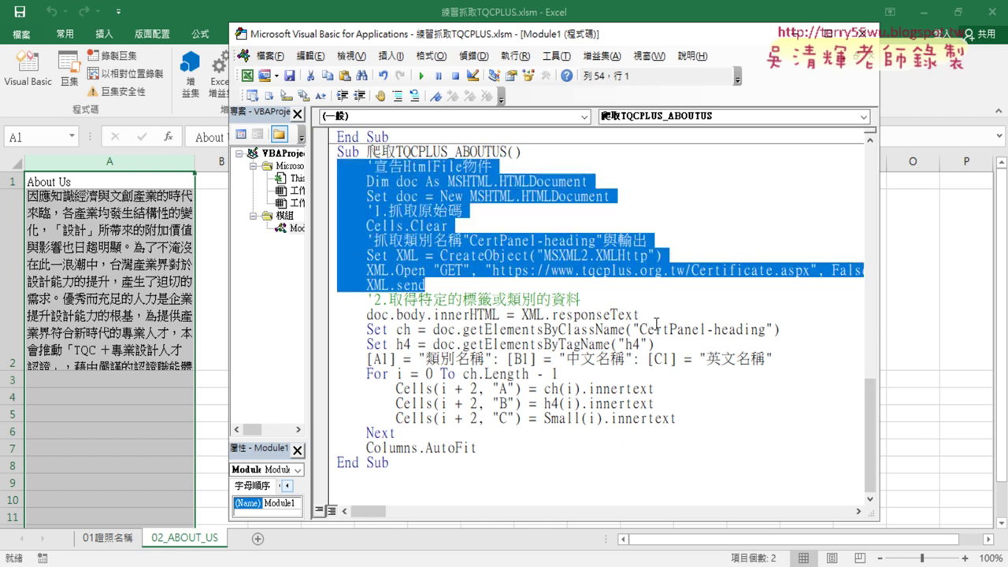
{"action": "left_click_drag", "start_coordinate": [640, 315], "coordinate": [549, 315]}
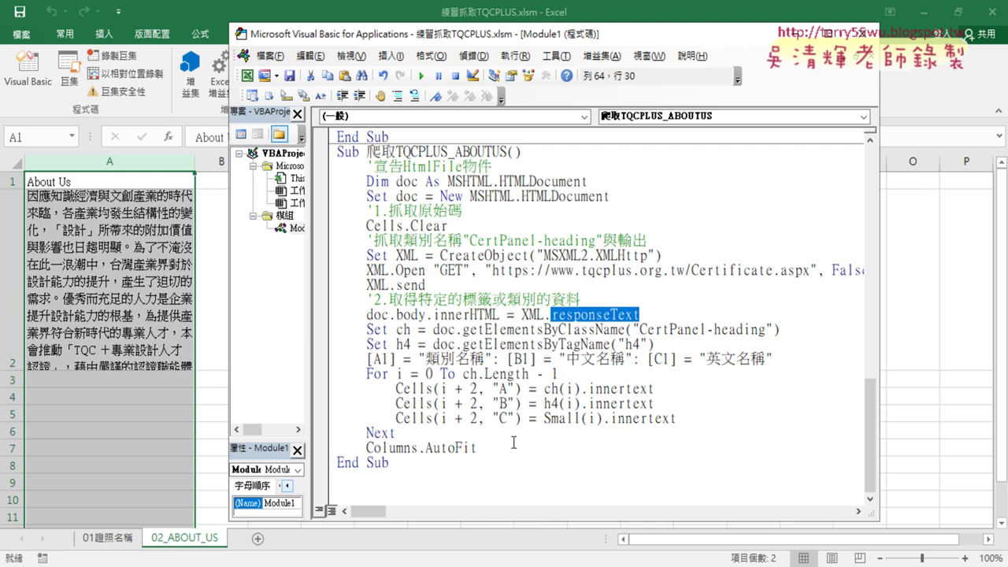
{"action": "mouse_move", "coordinate": [477, 448]}
{"action": "left_mouse_down"}
{"action": "mouse_move", "coordinate": [381, 421]}
{"action": "mouse_move", "coordinate": [314, 432]}
{"action": "left_mouse_up"}
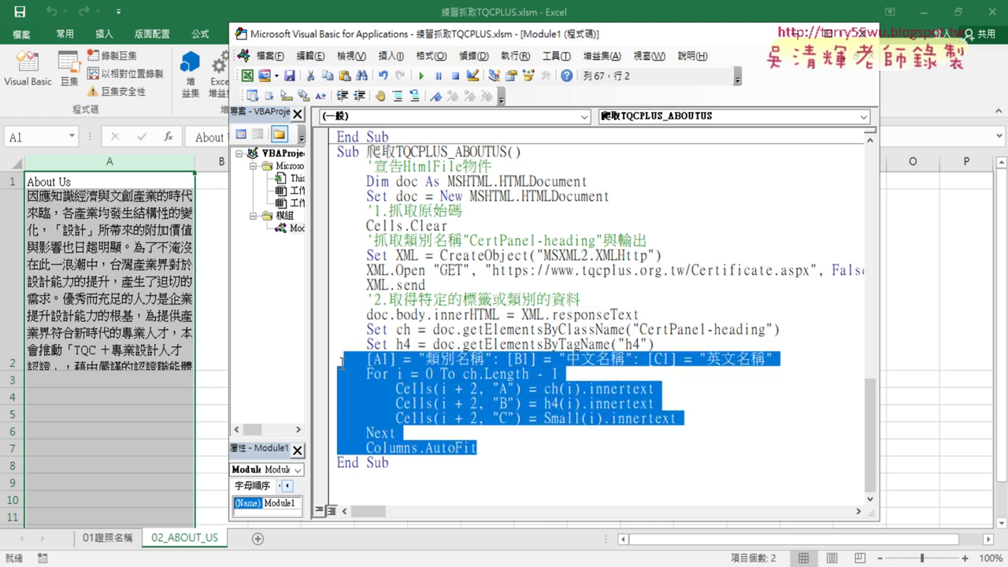
{"action": "left_click", "coordinate": [578, 459]}
{"action": "left_click", "coordinate": [332, 445]}
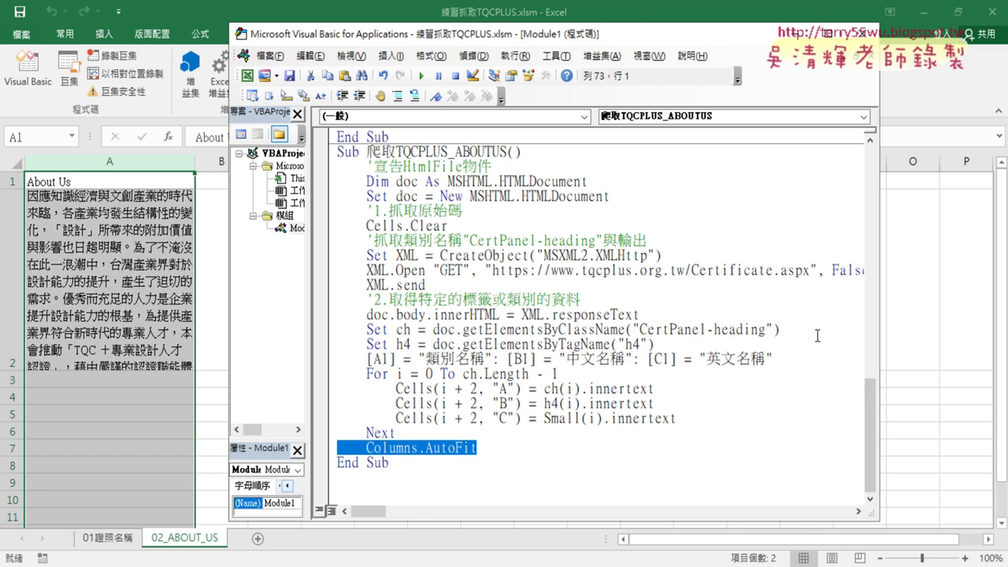
Step: Delete the CertPanel lookup line and change Set h4 = getElementsByTagName("h4") to h3
{"action": "left_click_drag", "start_coordinate": [816, 331], "coordinate": [307, 331]}
{"action": "key", "text": "Delete"}
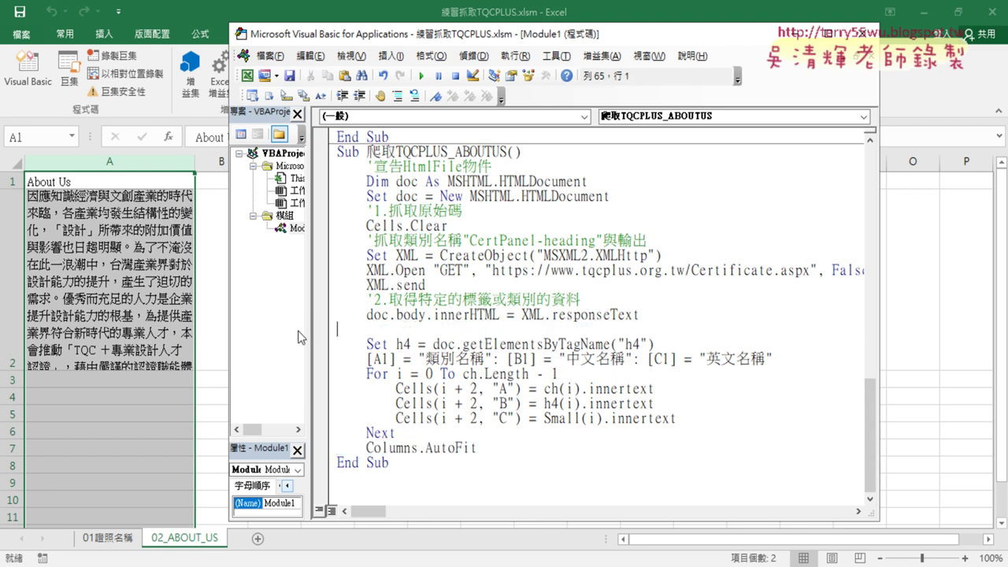
{"action": "key", "text": "Delete"}
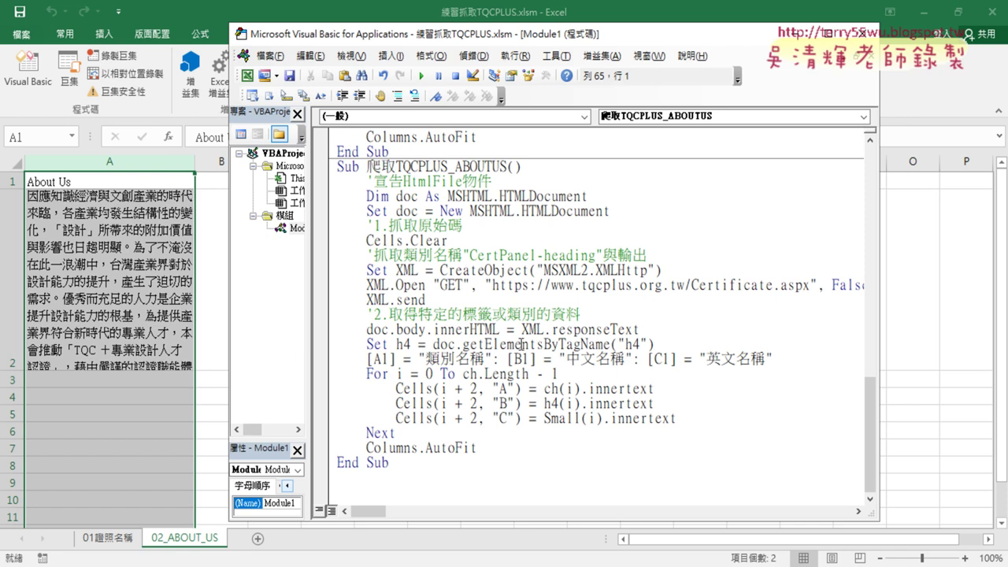
{"action": "left_click_drag", "start_coordinate": [411, 344], "coordinate": [403, 344]}
{"action": "type", "text": "3"}
{"action": "left_click_drag", "start_coordinate": [633, 344], "coordinate": [643, 344]}
{"action": "type", "text": "3"}
Step: Delete the header-row and first loop lines from the ABOUTUS macro
{"action": "left_click_drag", "start_coordinate": [661, 388], "coordinate": [318, 361]}
{"action": "key", "text": "Delete"}
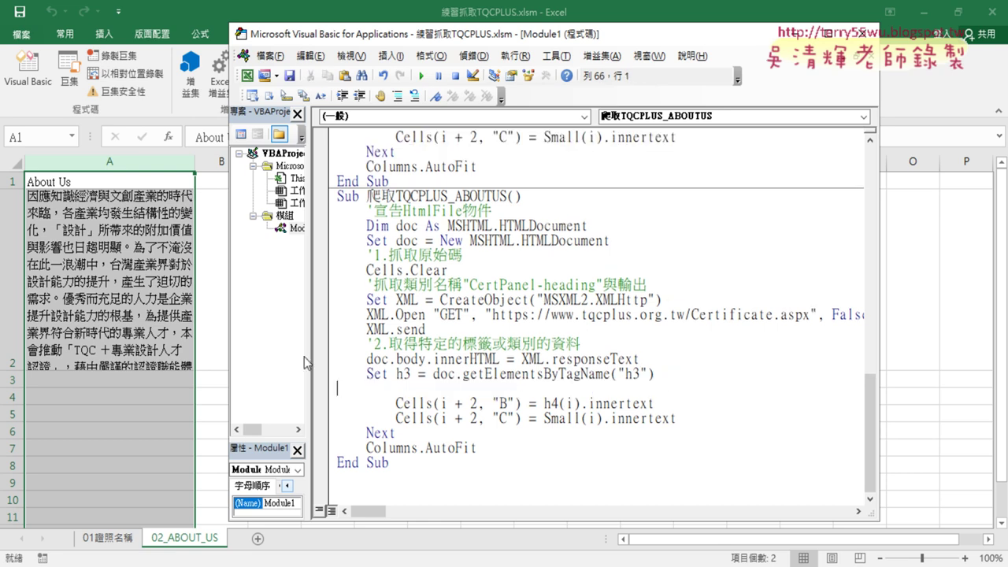
{"action": "key", "text": "Delete"}
{"action": "key", "text": "Delete"}
{"action": "key", "text": "Delete"}
{"action": "key", "text": "Delete"}
{"action": "key", "text": "Delete"}
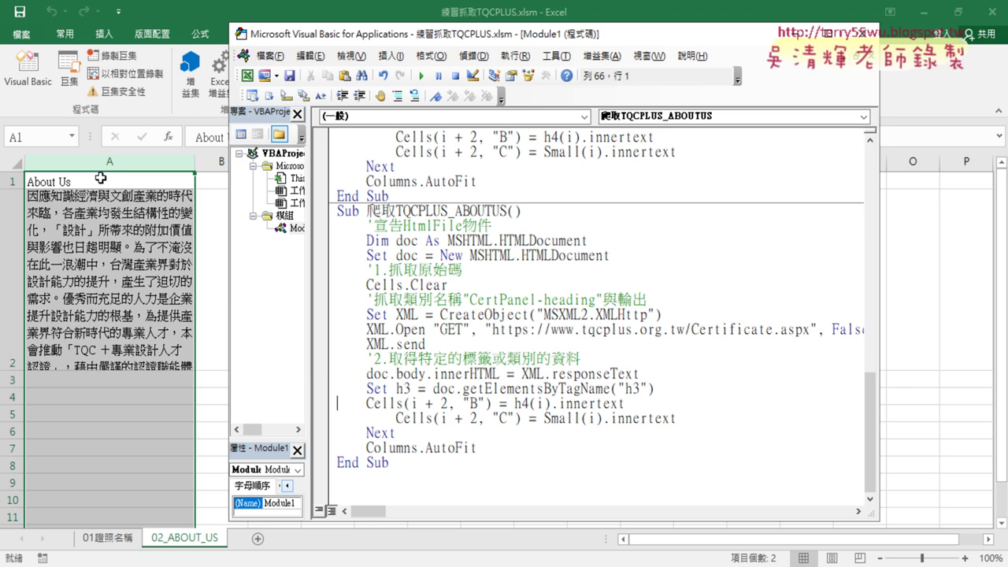
Step: Rewrite the output line as [A1] = h3(2).innertext and delete the leftover loop and AutoFit lines
{"action": "left_click_drag", "start_coordinate": [492, 403], "coordinate": [366, 404]}
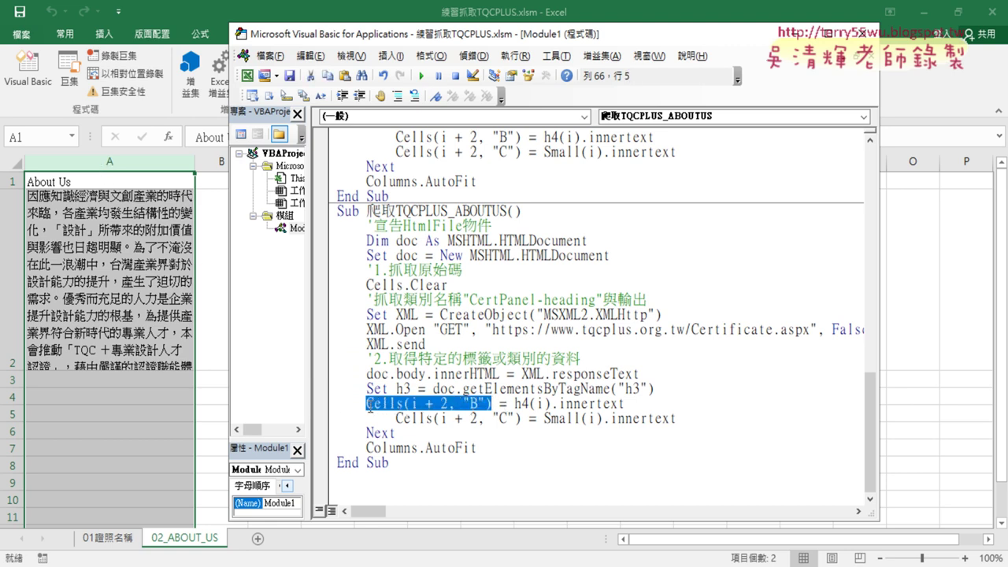
{"action": "key", "text": "Delete"}
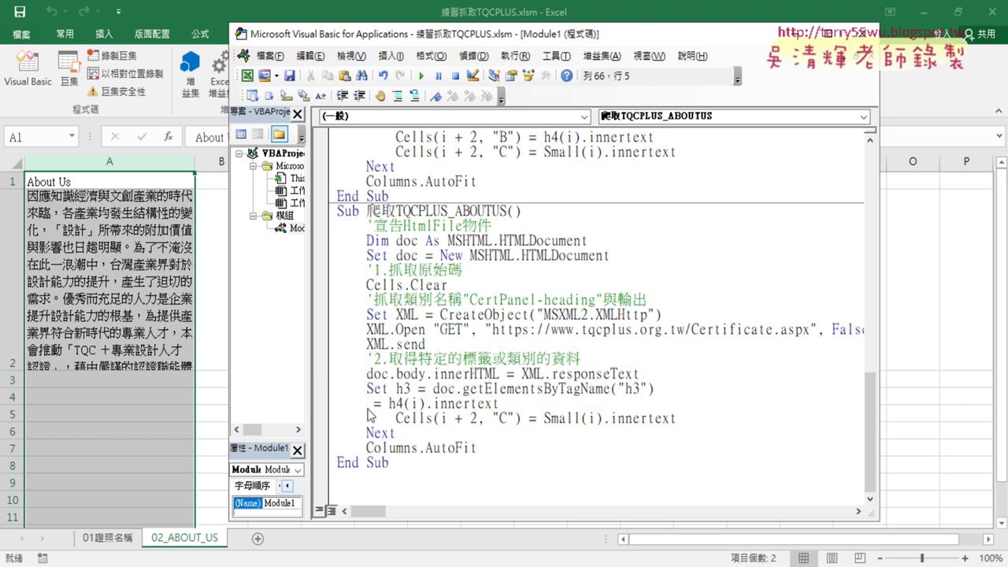
{"action": "type", "text": "[]"}
{"action": "type", "text": "A"}
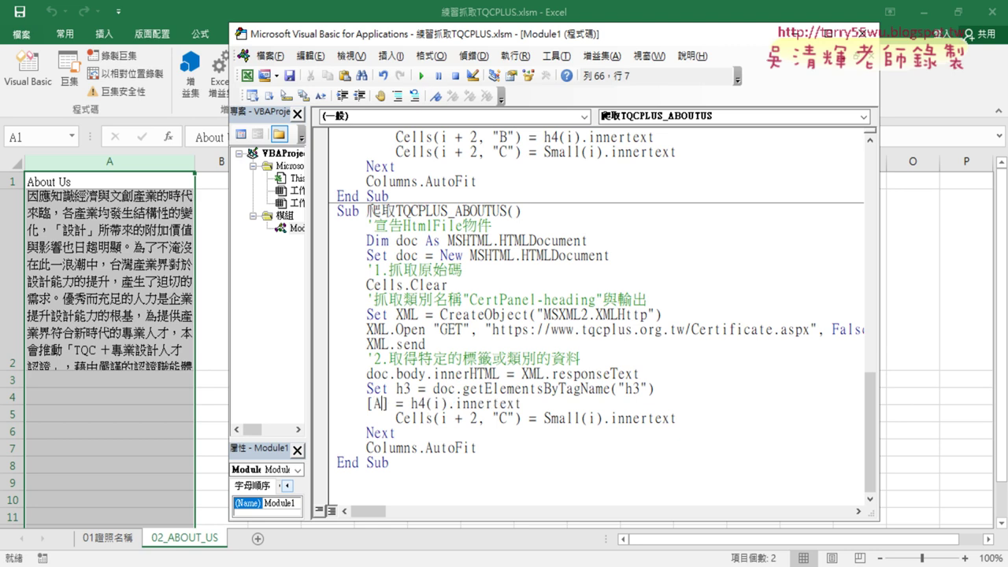
{"action": "type", "text": "1"}
{"action": "key", "text": "Right"}
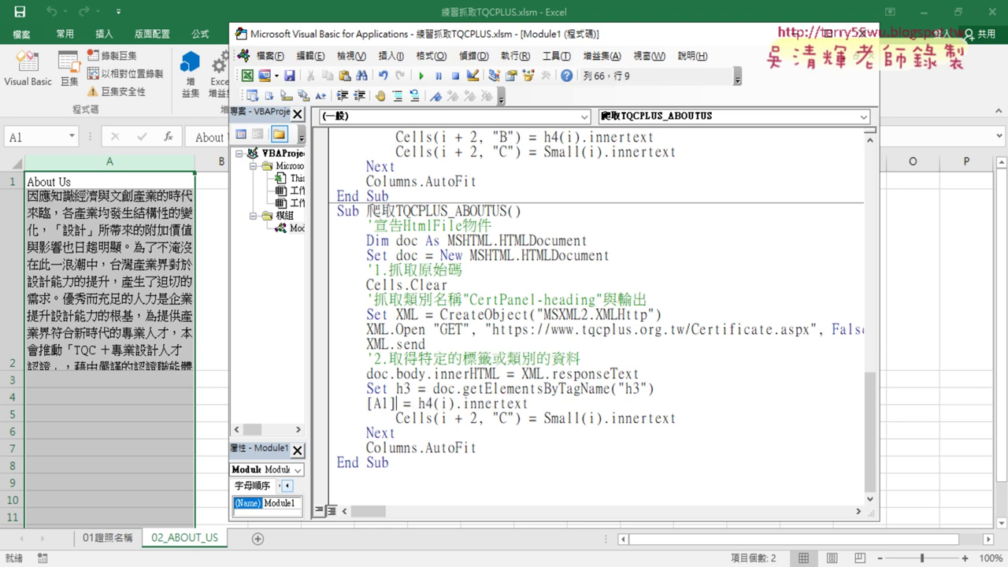
{"action": "key", "text": "Right"}
{"action": "key", "text": "Right"}
{"action": "key", "text": "Right"}
{"action": "key", "text": "Delete"}
{"action": "type", "text": "3"}
{"action": "key", "text": "Right"}
{"action": "key", "text": "Delete"}
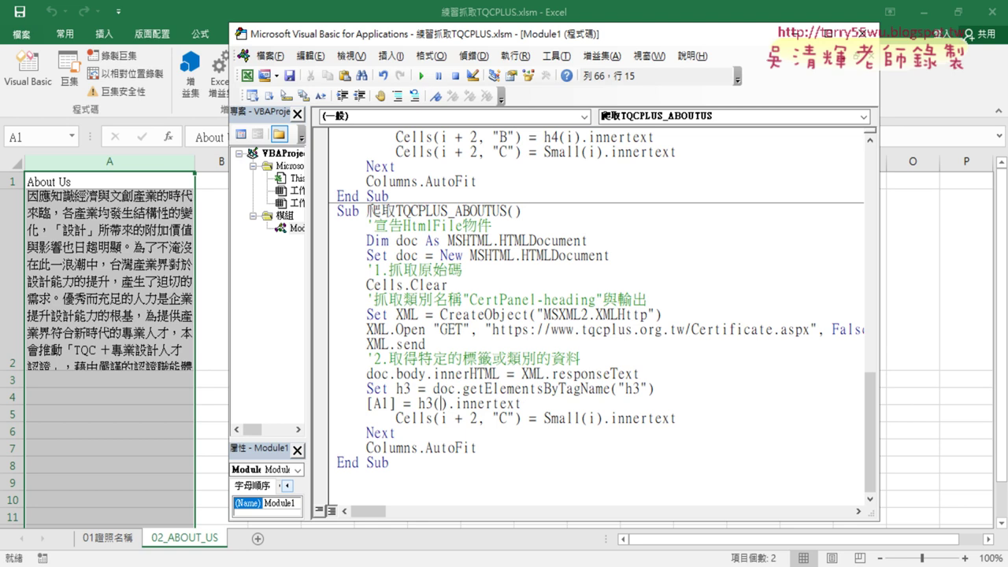
{"action": "type", "text": "2"}
{"action": "key", "text": "Right"}
{"action": "key", "text": "Right"}
{"action": "key", "text": "Right"}
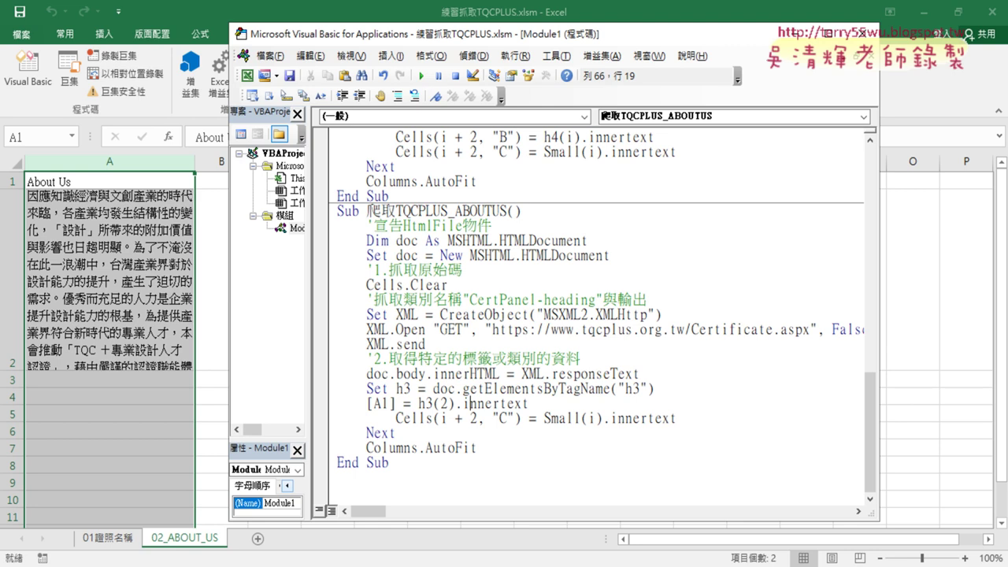
{"action": "left_click_drag", "start_coordinate": [504, 447], "coordinate": [325, 424]}
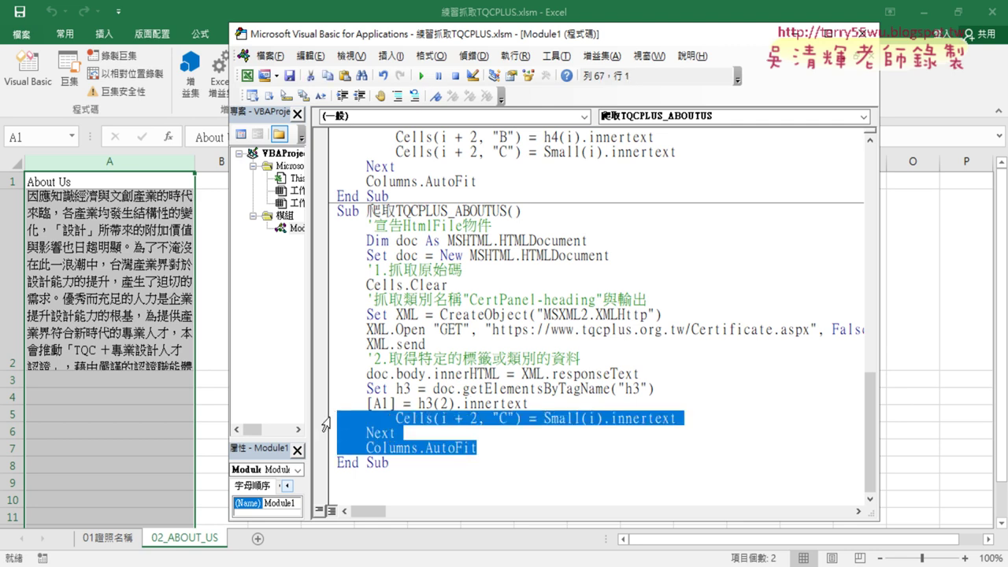
{"action": "key", "text": "Delete"}
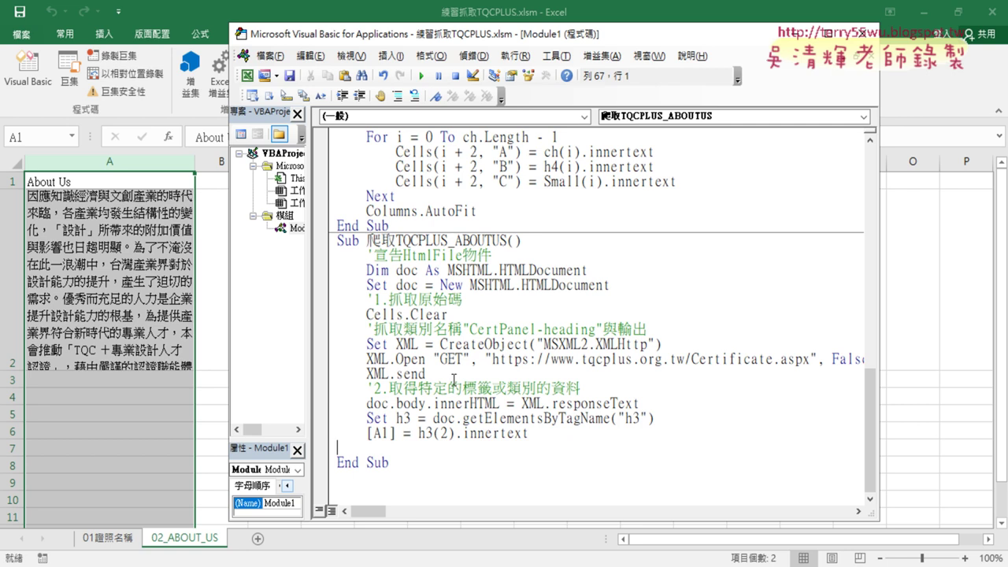
Step: Run the revised ABOUTUS macro so only 'About Us' remains in A1, then select the h3 lines
{"action": "mouse_move", "coordinate": [639, 403]}
{"action": "left_mouse_down"}
{"action": "mouse_move", "coordinate": [341, 395]}
{"action": "mouse_move", "coordinate": [324, 261]}
{"action": "left_mouse_up"}
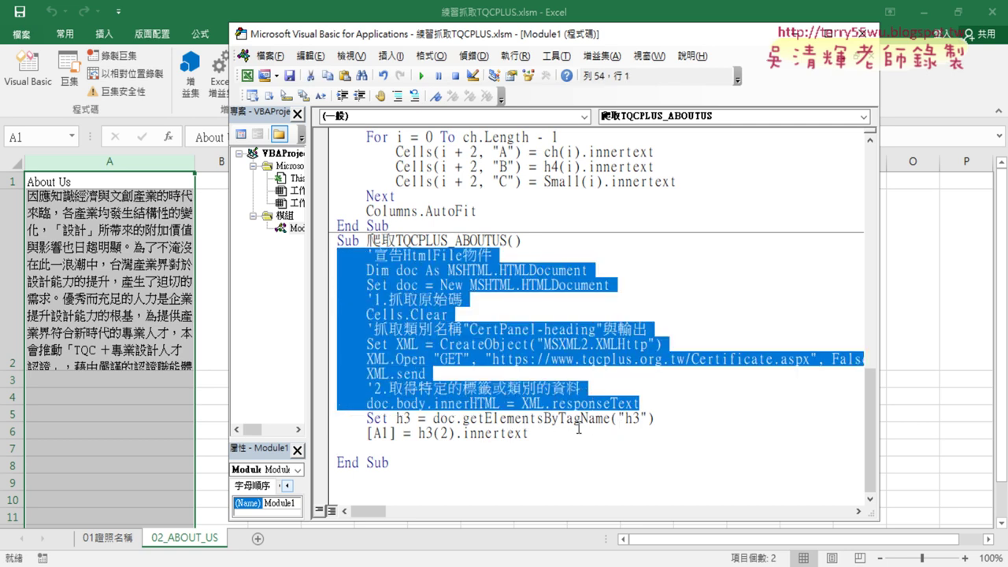
{"action": "left_click_drag", "start_coordinate": [558, 418], "coordinate": [579, 422]}
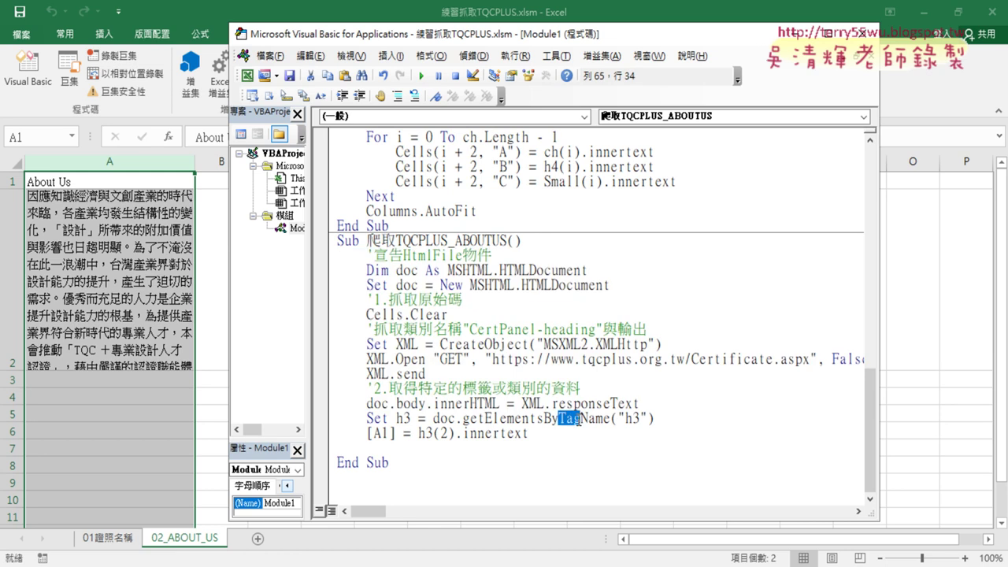
{"action": "left_click_drag", "start_coordinate": [449, 433], "coordinate": [440, 433]}
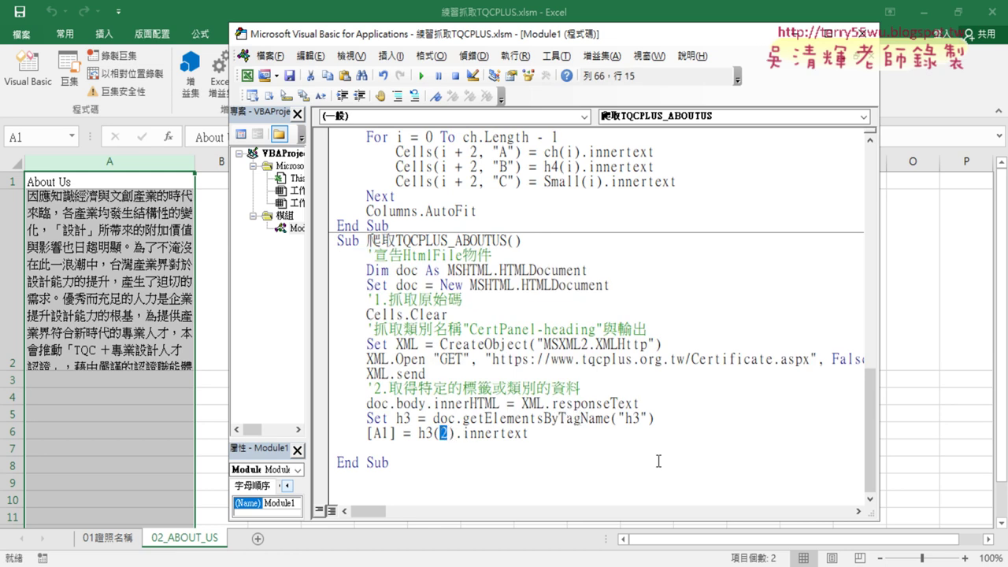
{"action": "left_click", "coordinate": [543, 403]}
{"action": "left_click", "coordinate": [419, 79]}
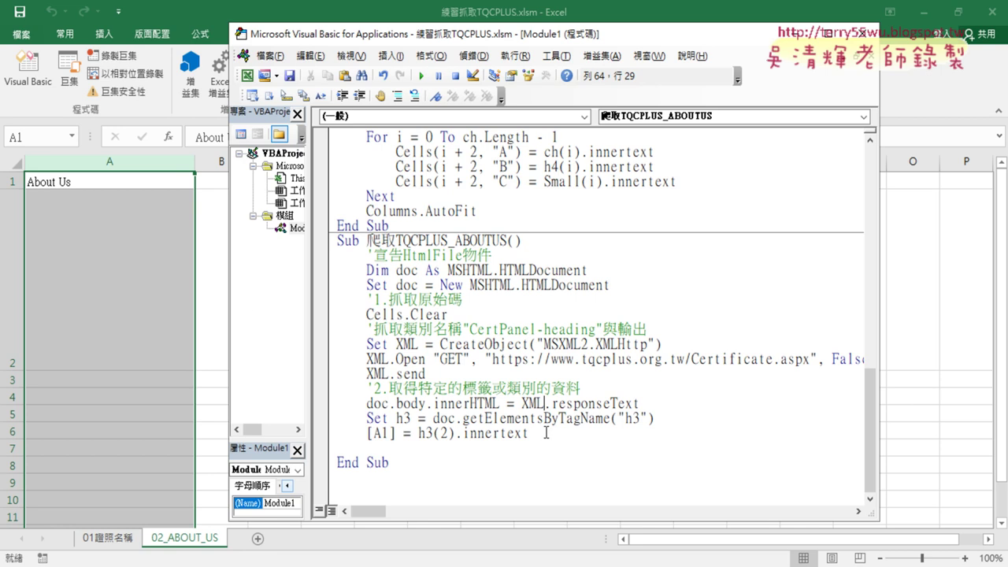
{"action": "left_click_drag", "start_coordinate": [545, 432], "coordinate": [383, 417]}
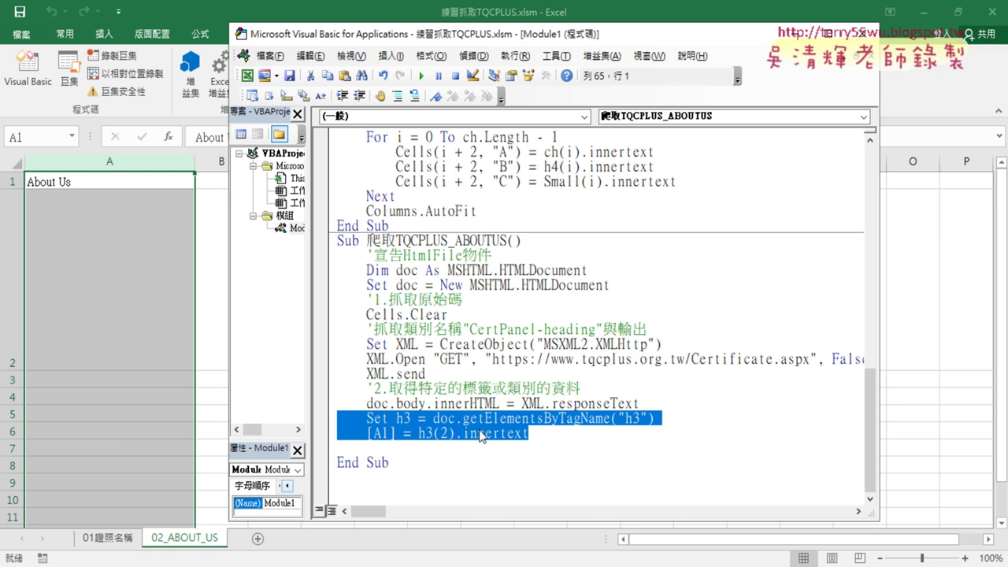
Step: Copy the two h3 lines above End Sub and turn the first into Set p = doc.getElementsByTagName("p")
{"action": "right_click", "coordinate": [573, 425]}
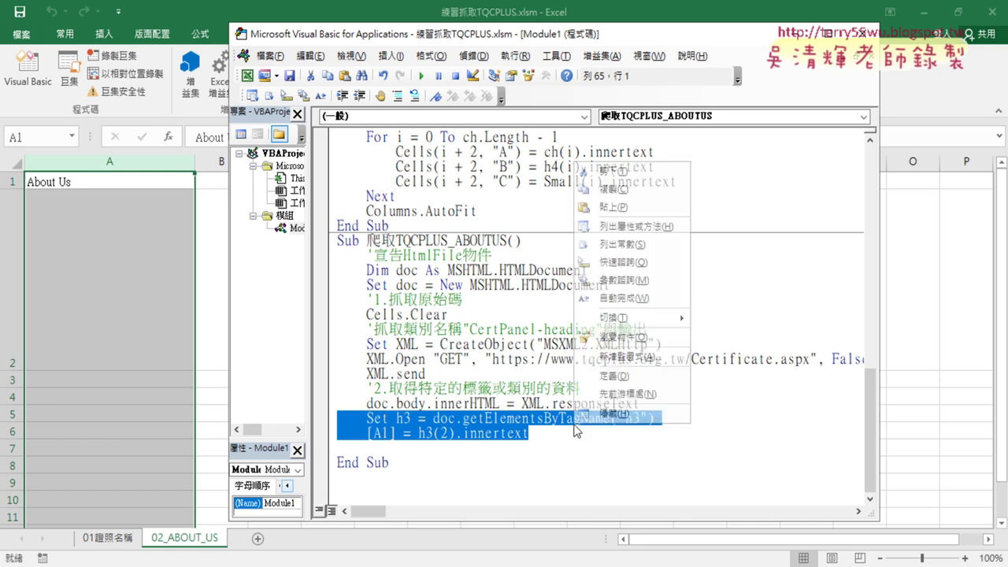
{"action": "left_click", "coordinate": [602, 197]}
{"action": "left_click", "coordinate": [351, 449]}
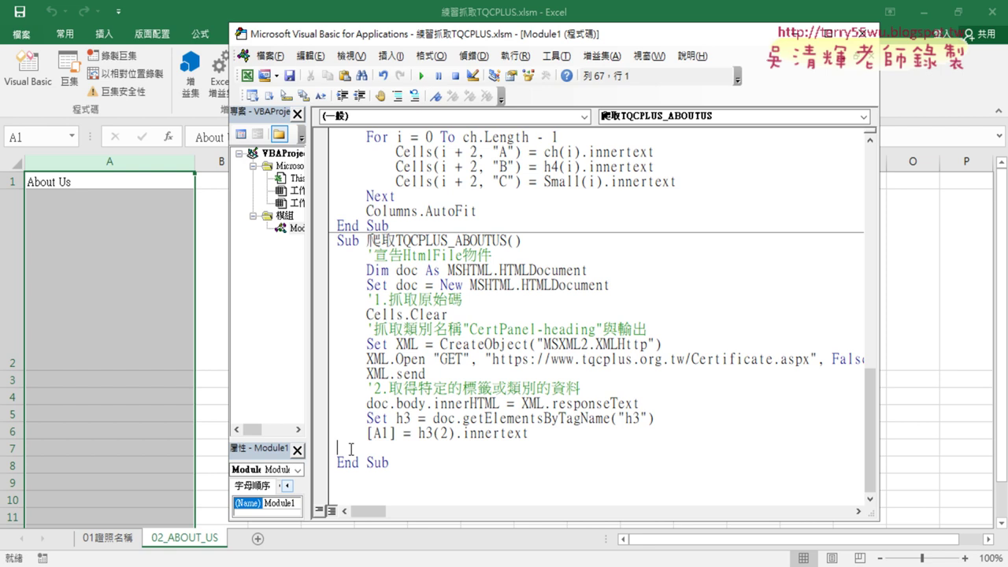
{"action": "type", "text": "Set h3 = doc.getElementsByTagName(\"h3\")     [A1] = h3(2).innertext"}
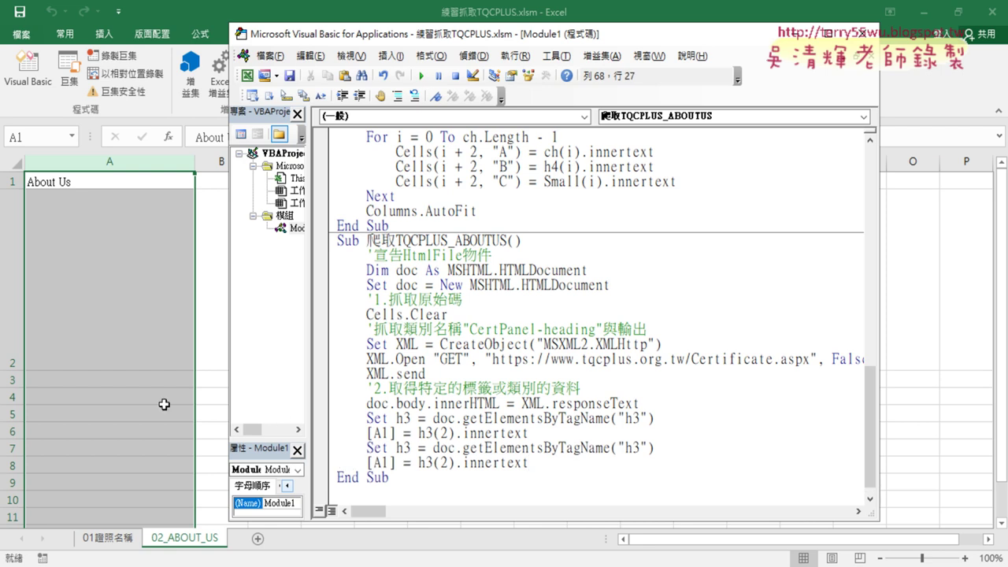
{"action": "left_click_drag", "start_coordinate": [415, 447], "coordinate": [394, 447]}
{"action": "type", "text": "p"}
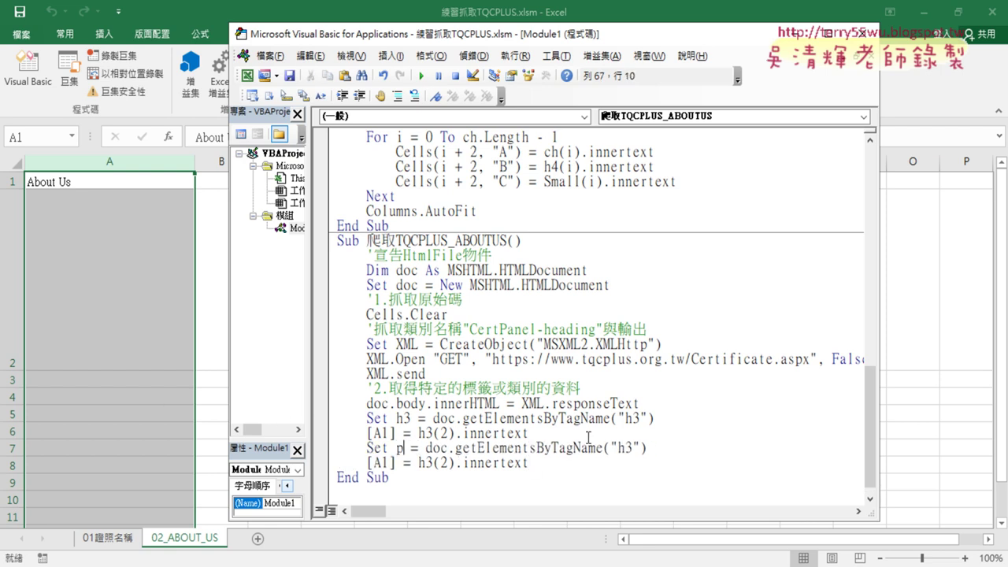
{"action": "double_click", "coordinate": [621, 448]}
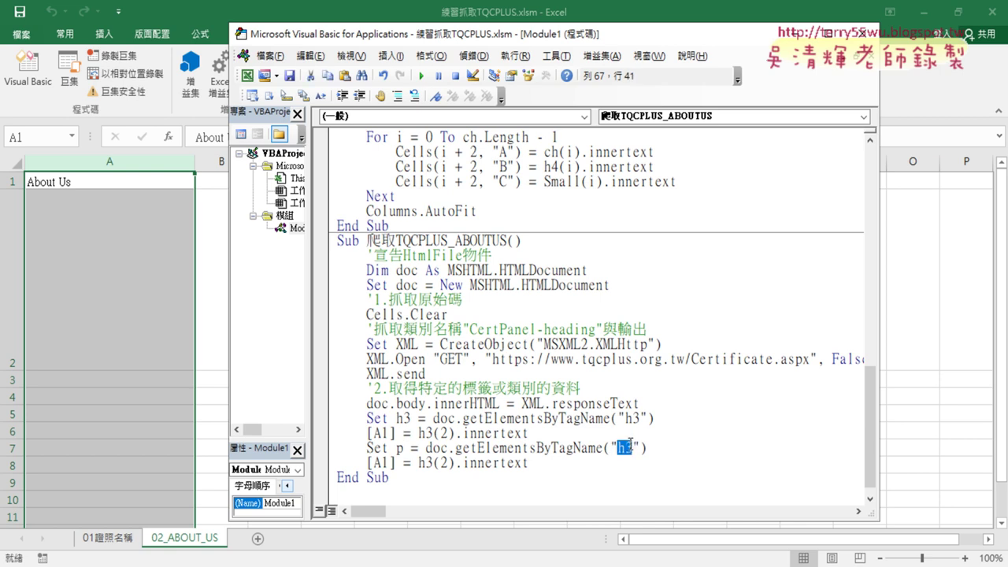
{"action": "type", "text": "p"}
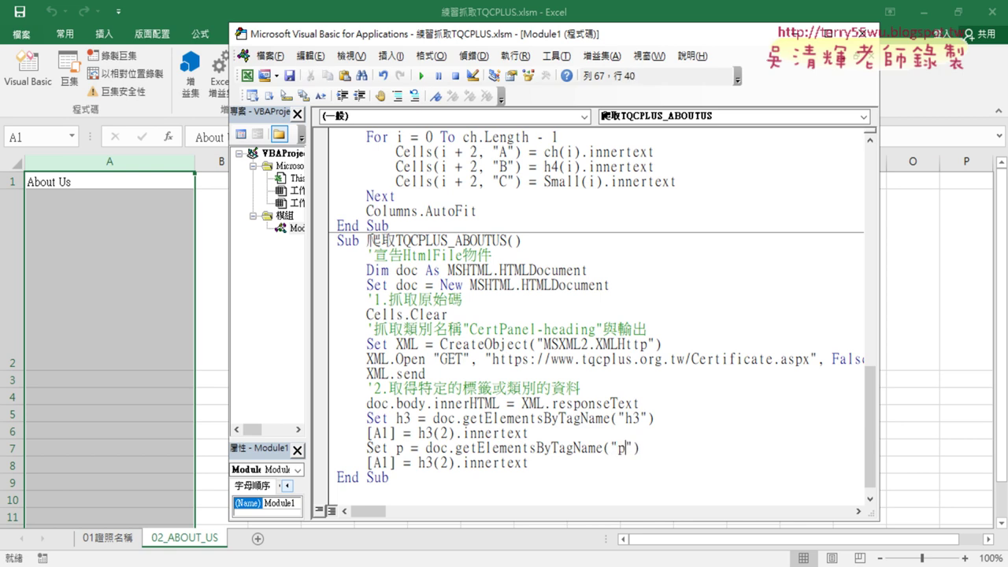
Step: Change the copied output line to [A2] = p(0).innertext
{"action": "double_click", "coordinate": [425, 462]}
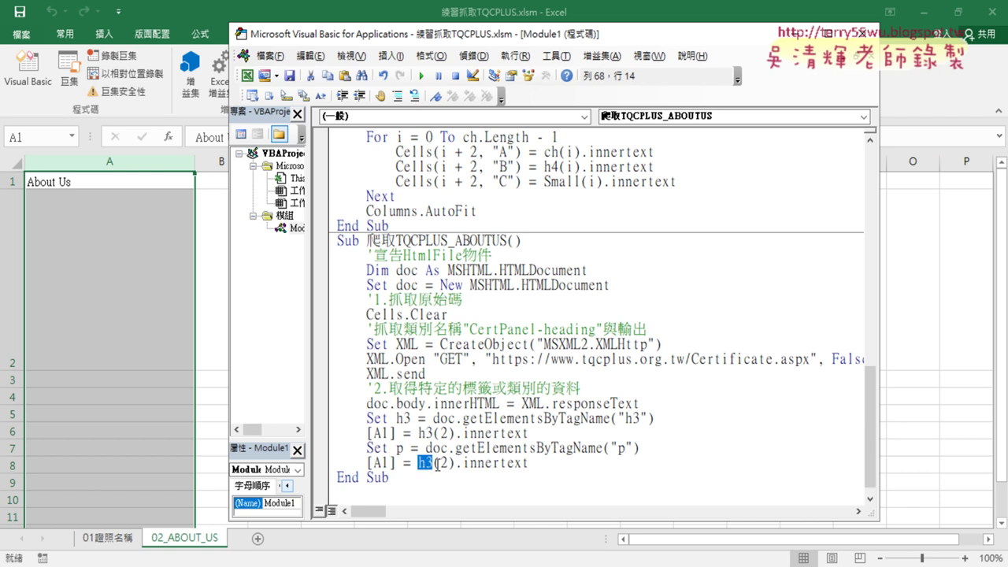
{"action": "type", "text": "p"}
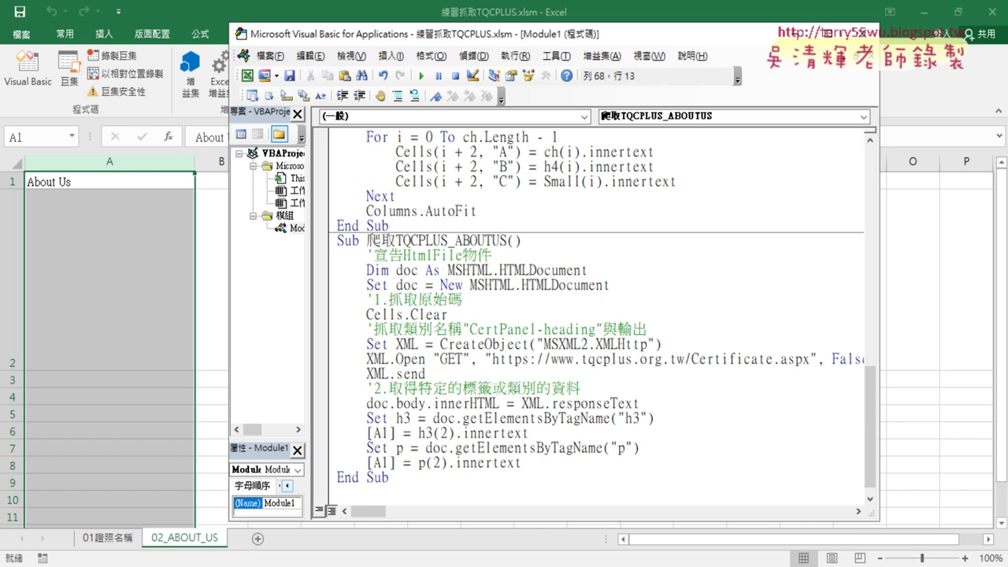
{"action": "left_click", "coordinate": [433, 462]}
{"action": "key", "text": "Delete"}
{"action": "type", "text": "0"}
{"action": "double_click", "coordinate": [381, 462]}
{"action": "type", "text": "2"}
{"action": "left_click_drag", "start_coordinate": [396, 463], "coordinate": [367, 463]}
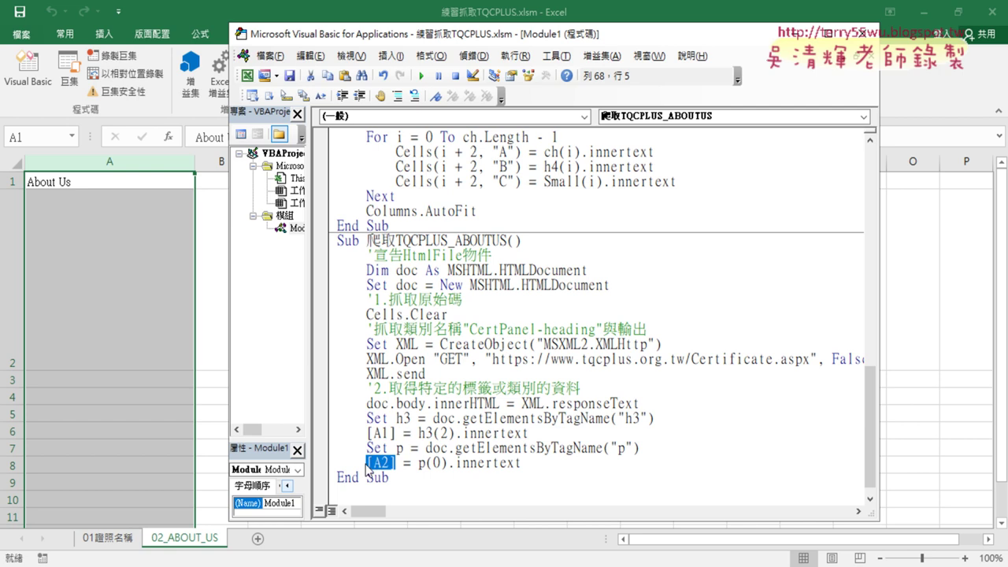
{"action": "key", "text": "End"}
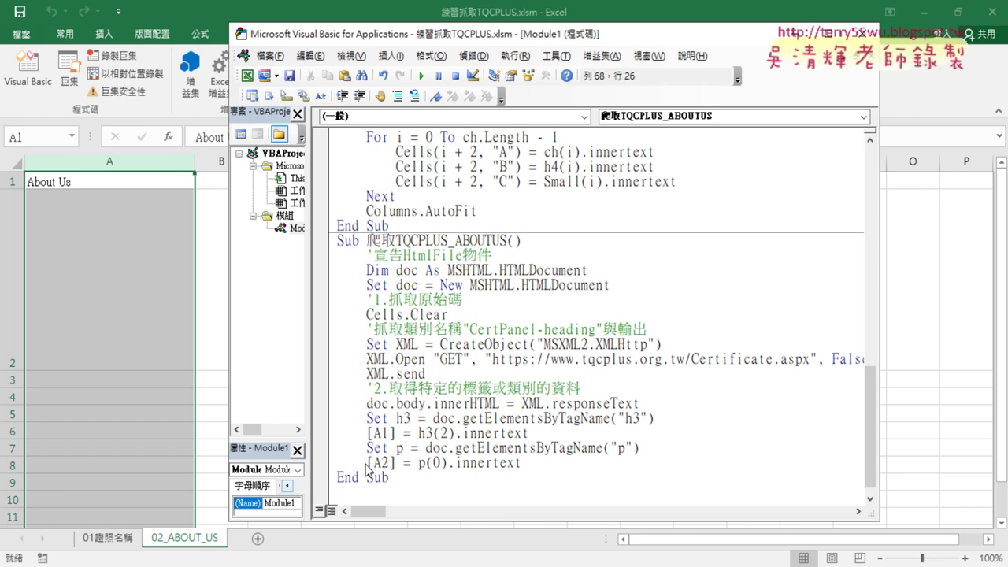
Step: Run the updated ABOUTUS macro to put the About Us paragraph in A2 and view the 02_ABOUT_US sheet
{"action": "left_click_drag", "start_coordinate": [545, 464], "coordinate": [319, 453]}
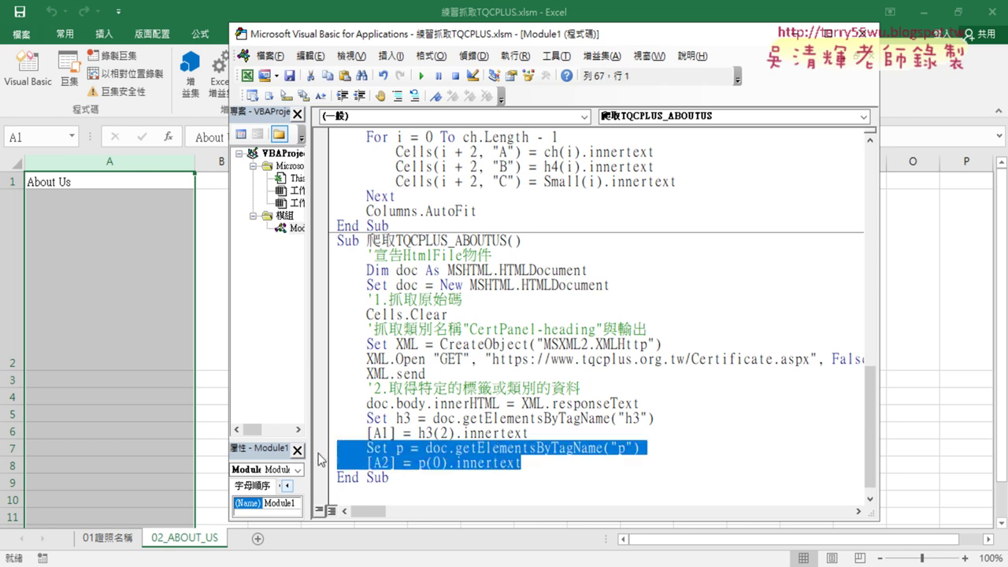
{"action": "left_click", "coordinate": [422, 76]}
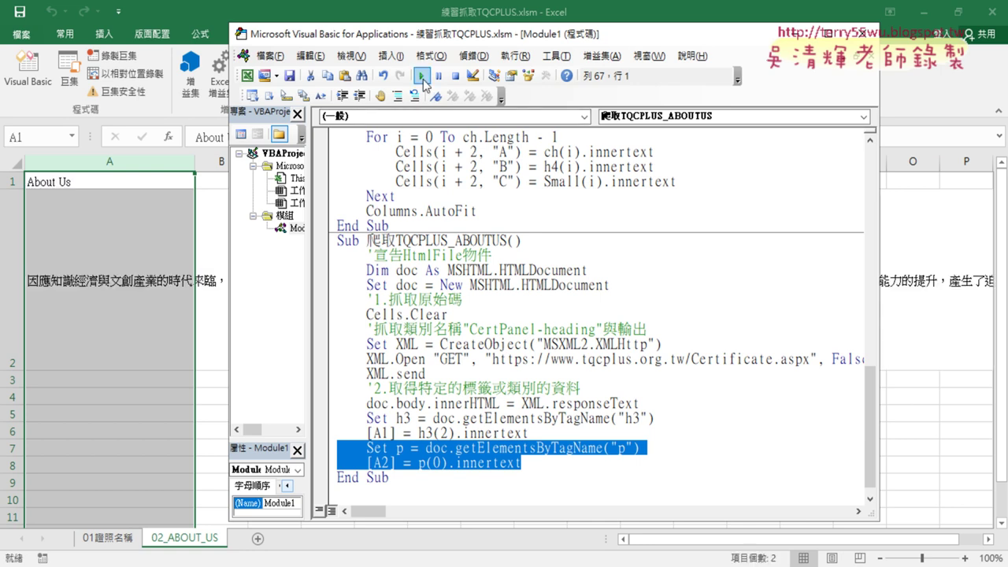
{"action": "left_click", "coordinate": [108, 285]}
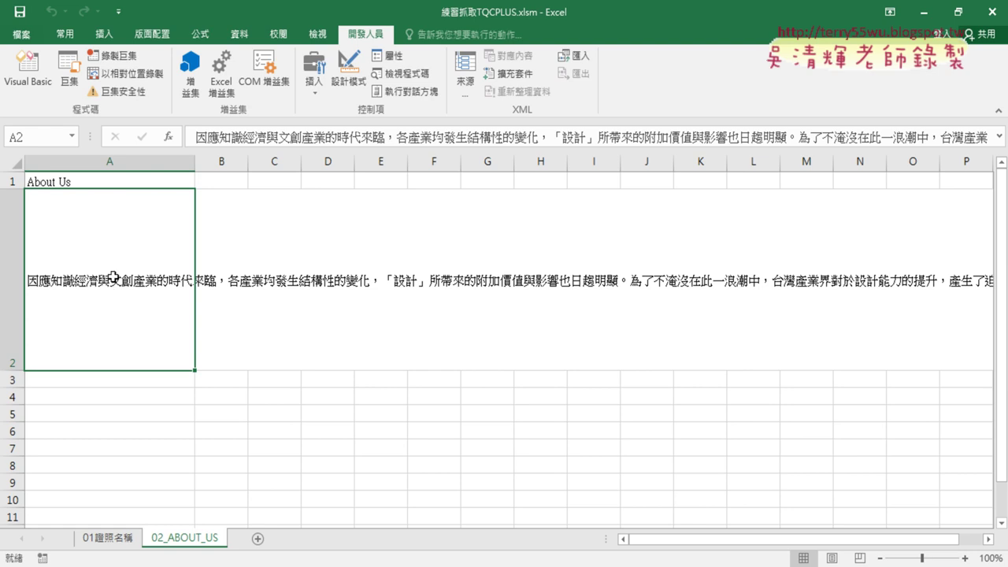
Step: Turn on Wrap text for A2 in Format Cells > Alignment and widen column A
{"action": "right_click", "coordinate": [108, 238]}
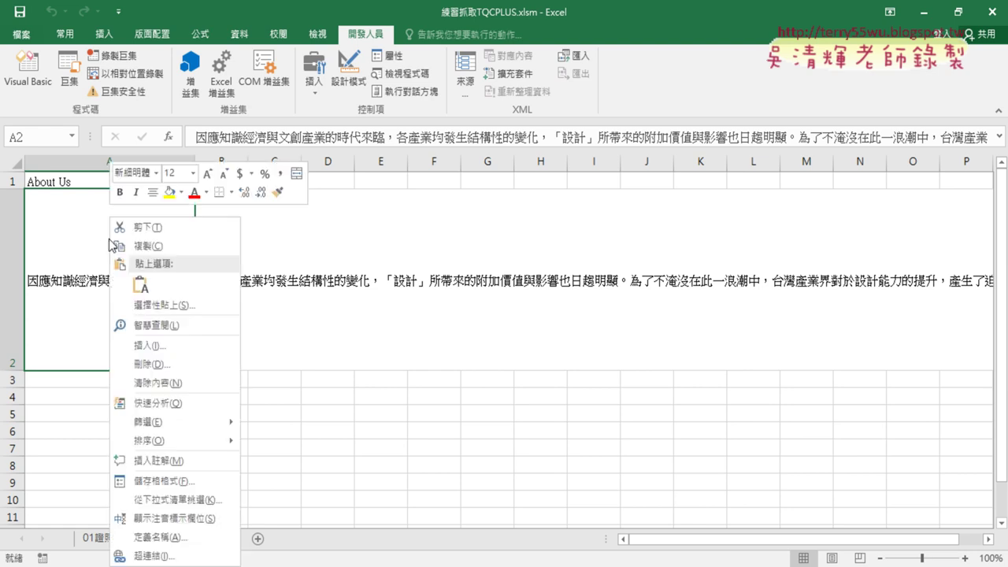
{"action": "left_click", "coordinate": [160, 479]}
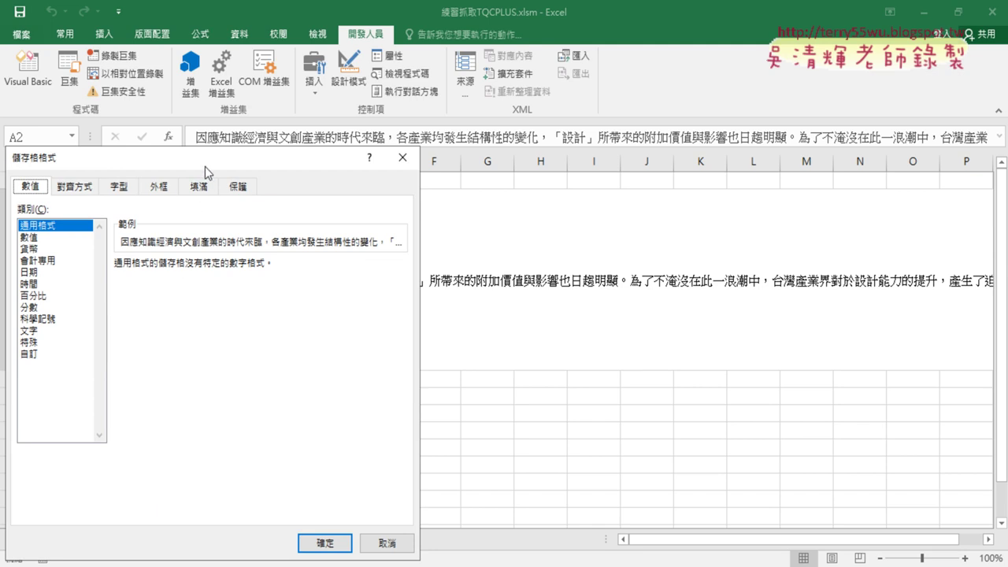
{"action": "left_click_drag", "start_coordinate": [208, 166], "coordinate": [442, 106]}
{"action": "left_click", "coordinate": [306, 129]}
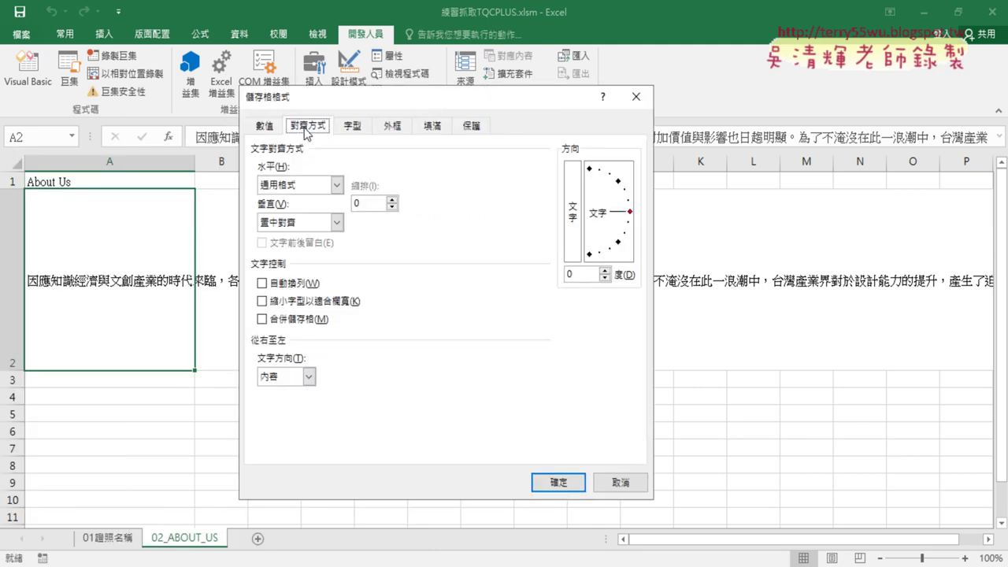
{"action": "left_click", "coordinate": [277, 285]}
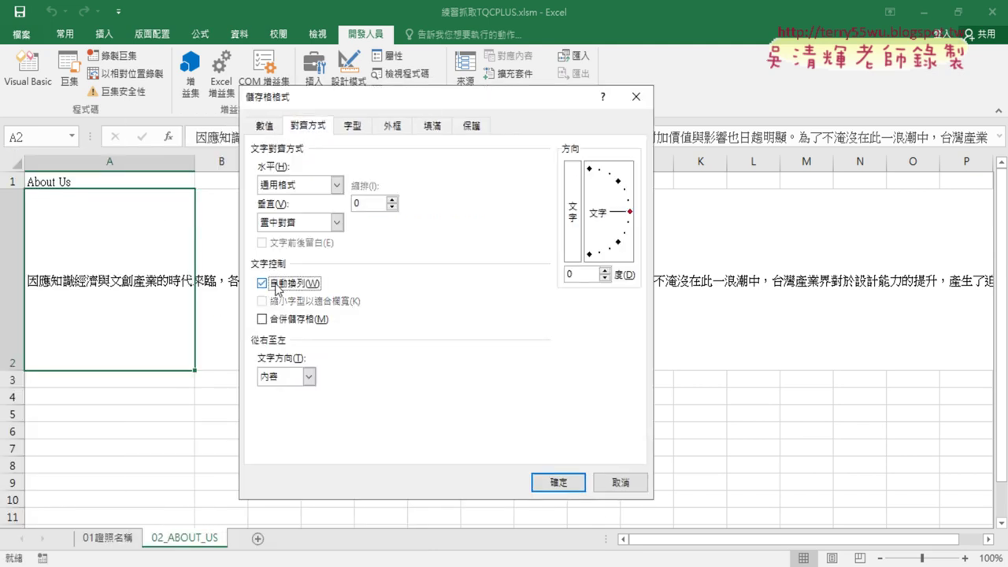
{"action": "left_click", "coordinate": [551, 480]}
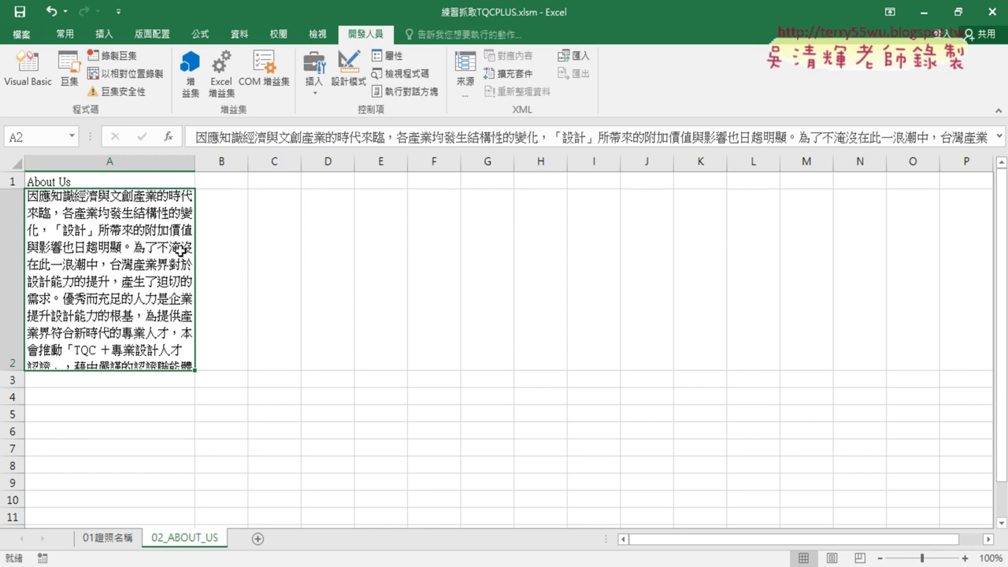
{"action": "left_click_drag", "start_coordinate": [194, 163], "coordinate": [229, 162]}
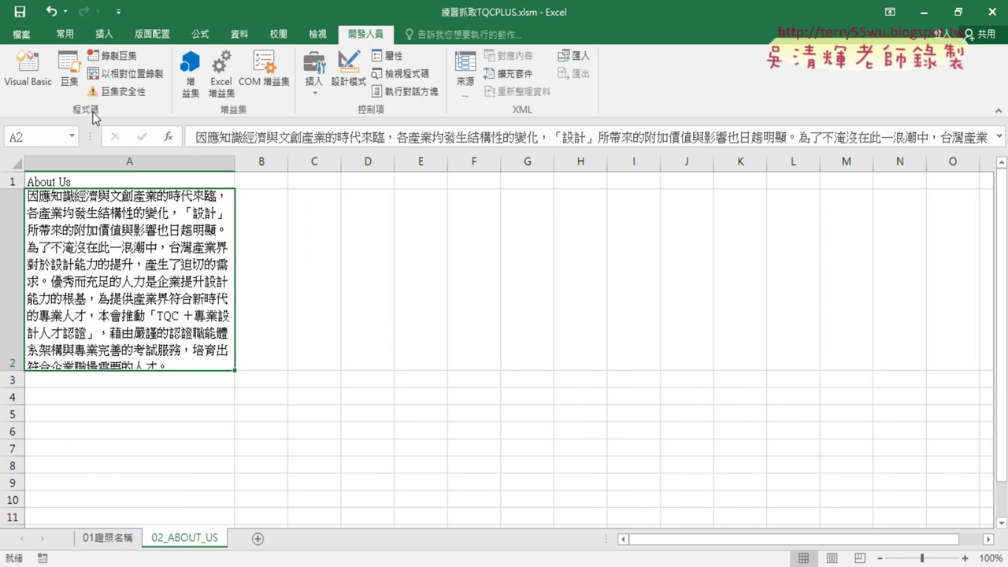
Step: Add the line range("A2").WrapText = 1 after the [A2] line in the ABOUTUS macro
{"action": "left_click", "coordinate": [48, 82]}
{"action": "scroll", "coordinate": [558, 372], "scroll_direction": "down", "scroll_amount": 1}
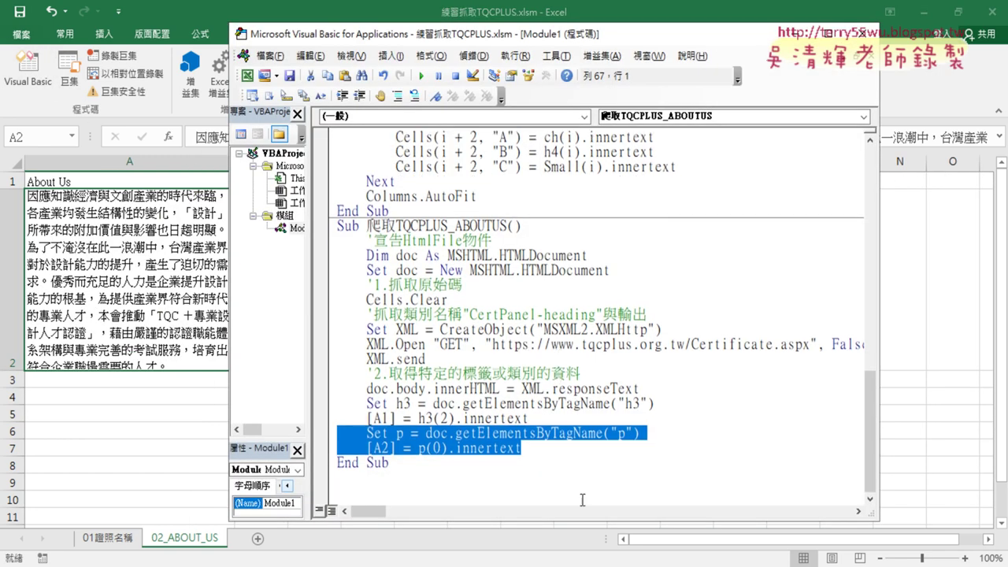
{"action": "left_click", "coordinate": [546, 446]}
{"action": "key", "text": "Return"}
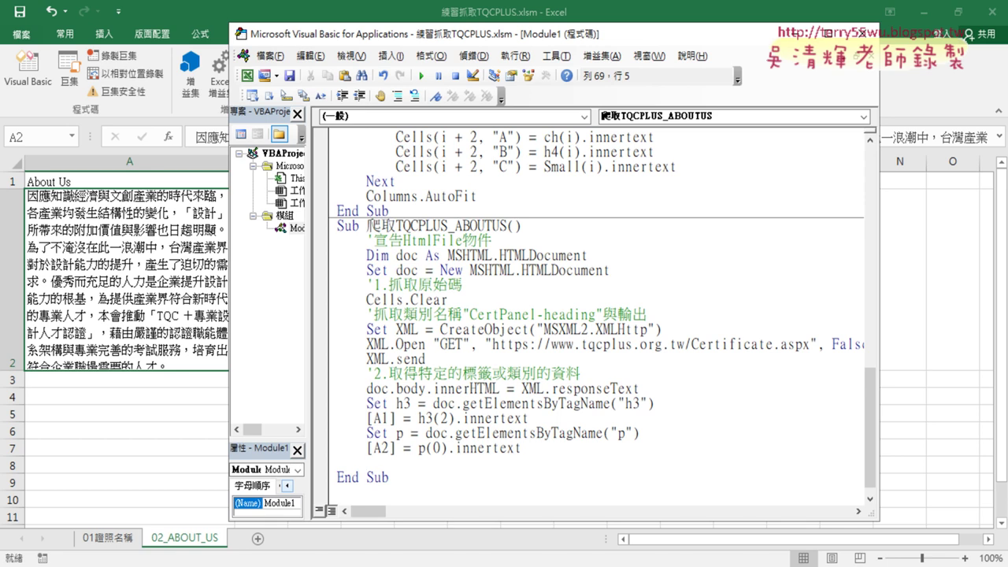
{"action": "type", "text": "r"}
{"action": "type", "text": "ang"}
{"action": "type", "text": "e"}
{"action": "type", "text": "(\""}
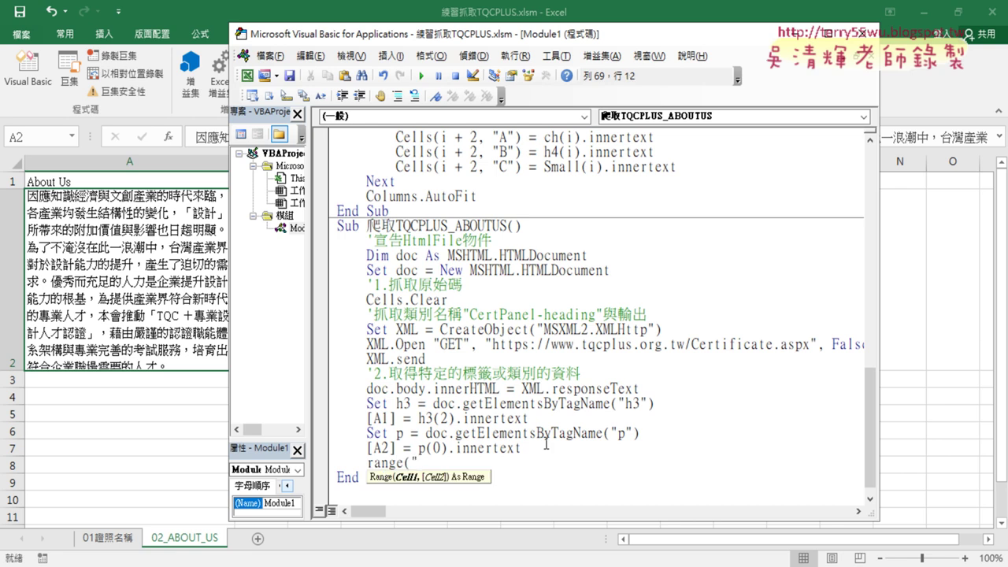
{"action": "type", "text": "A2\""}
{"action": "type", "text": ")."}
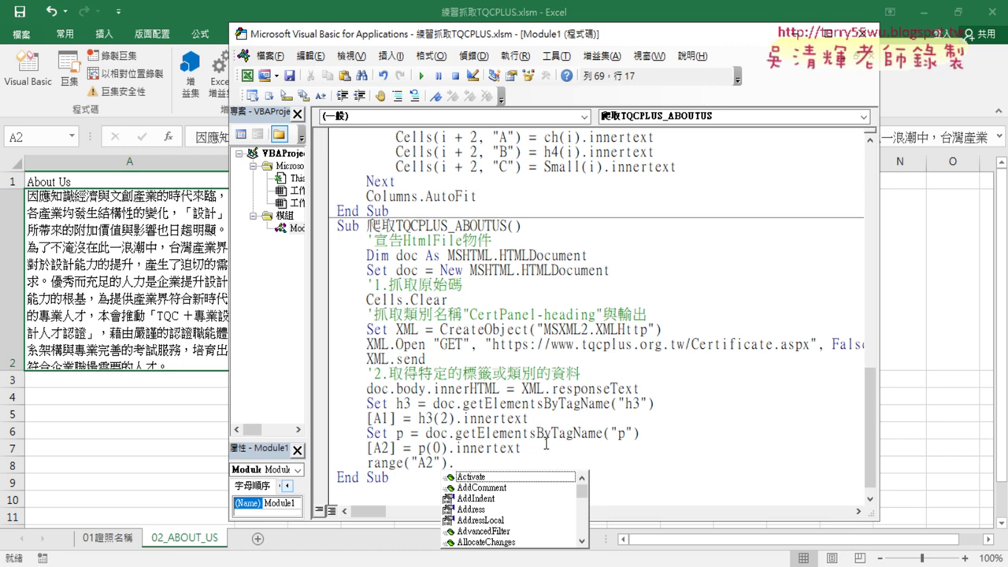
{"action": "type", "text": "w"}
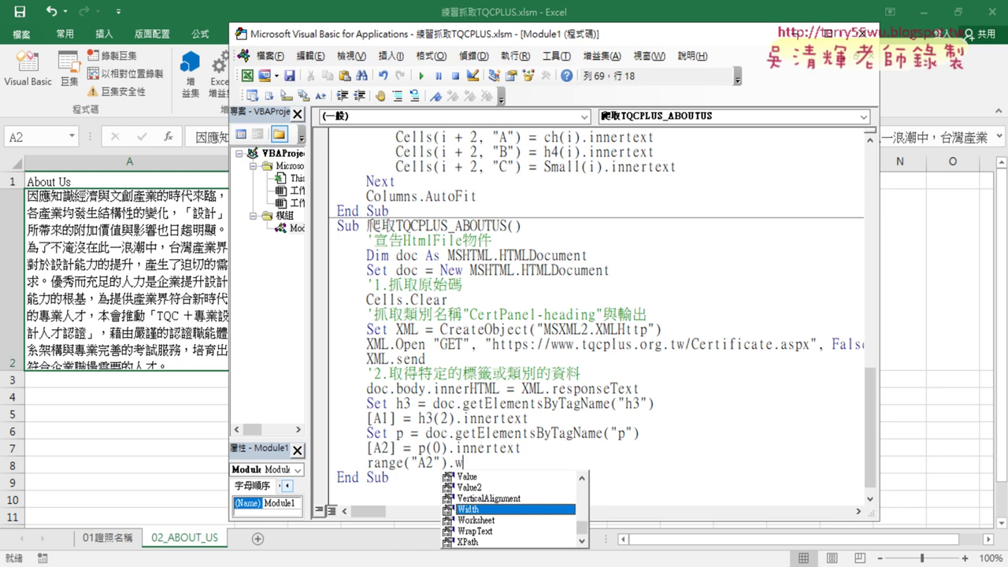
{"action": "key", "text": "Down"}
{"action": "key", "text": "Down"}
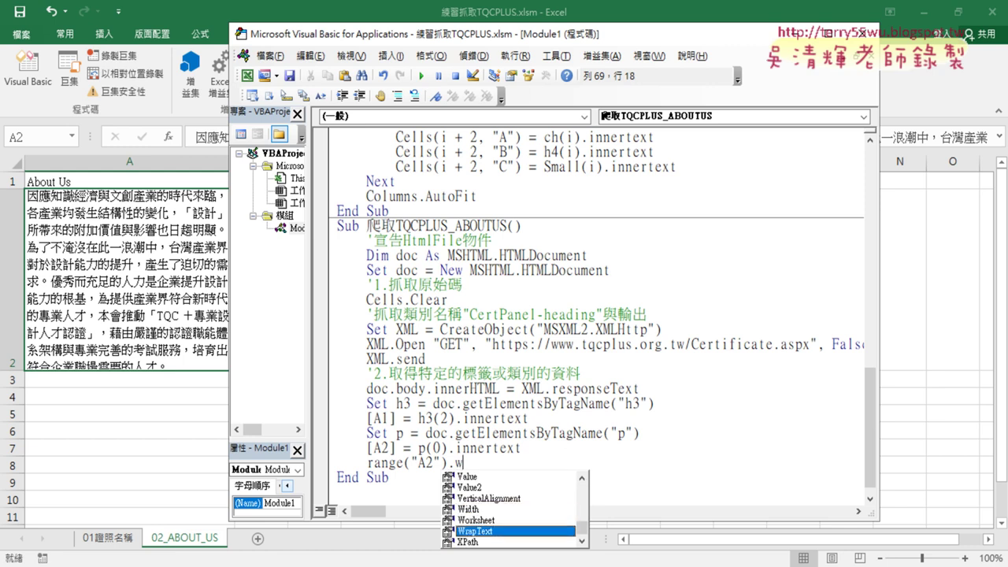
{"action": "type", "text": "rapText"}
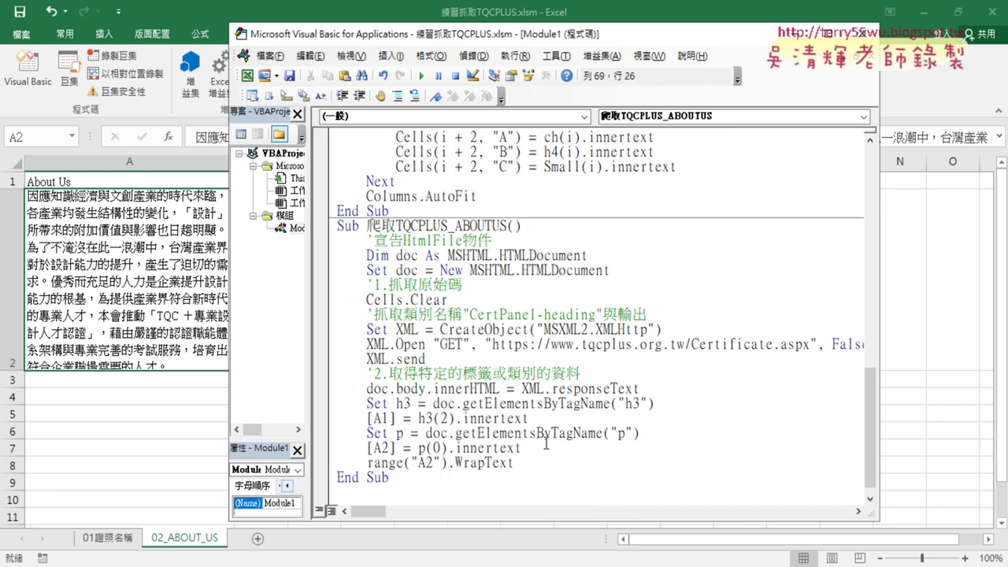
{"action": "type", "text": " ="}
{"action": "key", "text": "BackSpace"}
{"action": "key", "text": "BackSpace"}
{"action": "type", "text": "="}
{"action": "type", "text": "1"}
{"action": "left_click_drag", "start_coordinate": [539, 464], "coordinate": [444, 470]}
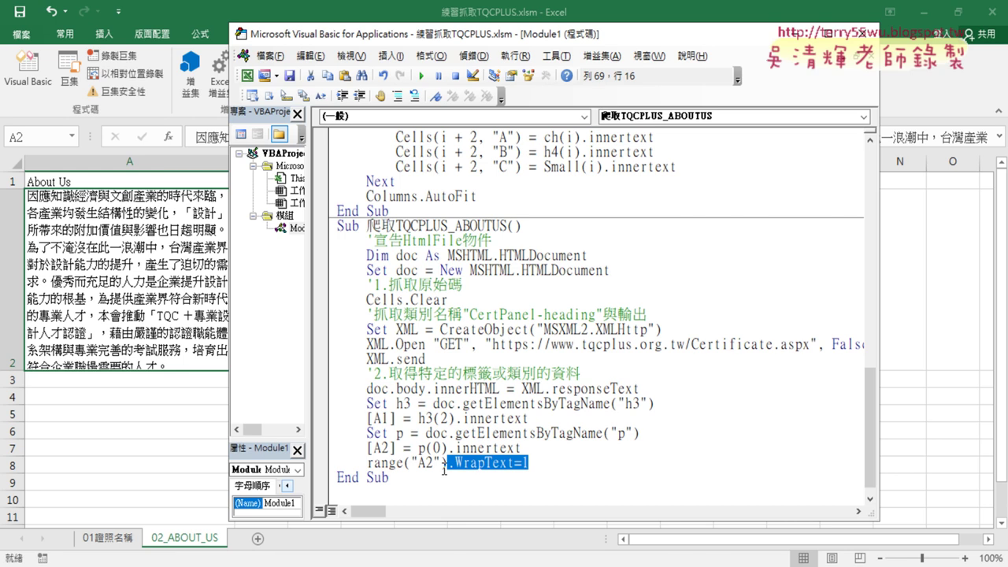
Step: Commit the new WrapText line and begin stepping through the macro past the web request
{"action": "left_click", "coordinate": [473, 488]}
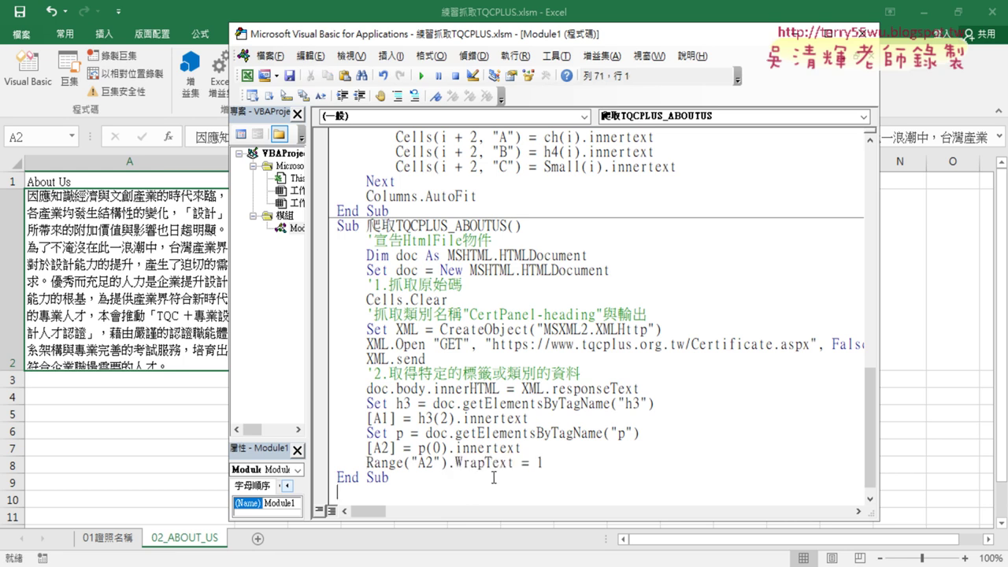
{"action": "left_click", "coordinate": [580, 451]}
{"action": "key", "text": "F8"}
{"action": "key", "text": "F8"}
{"action": "key", "text": "F8"}
{"action": "key", "text": "F8"}
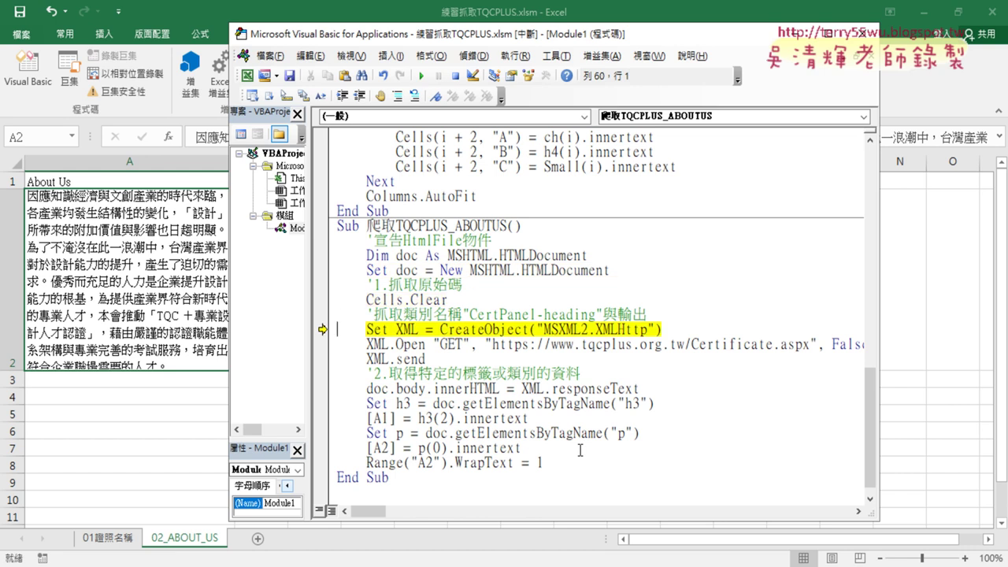
{"action": "key", "text": "F8"}
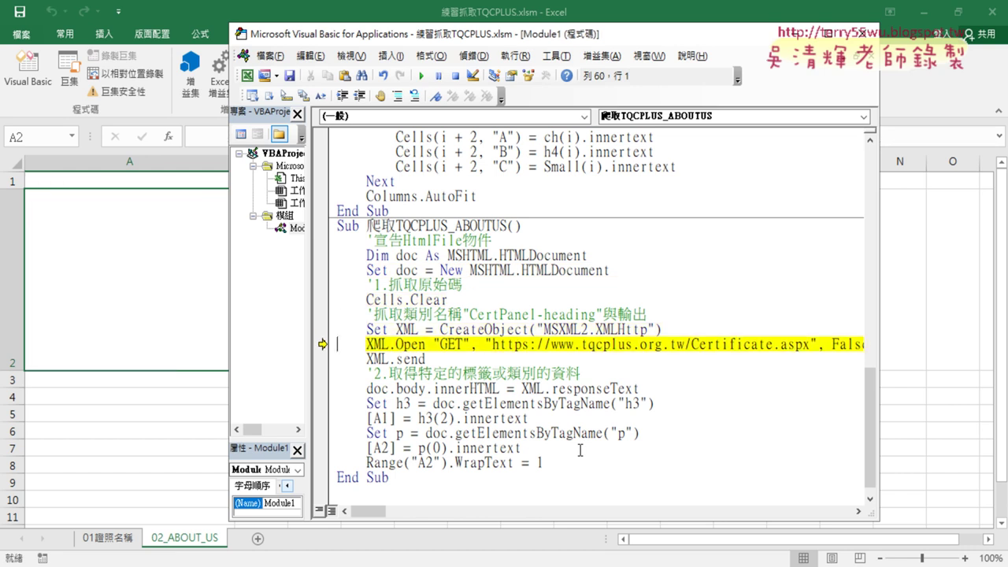
{"action": "key", "text": "F8"}
{"action": "key", "text": "F8"}
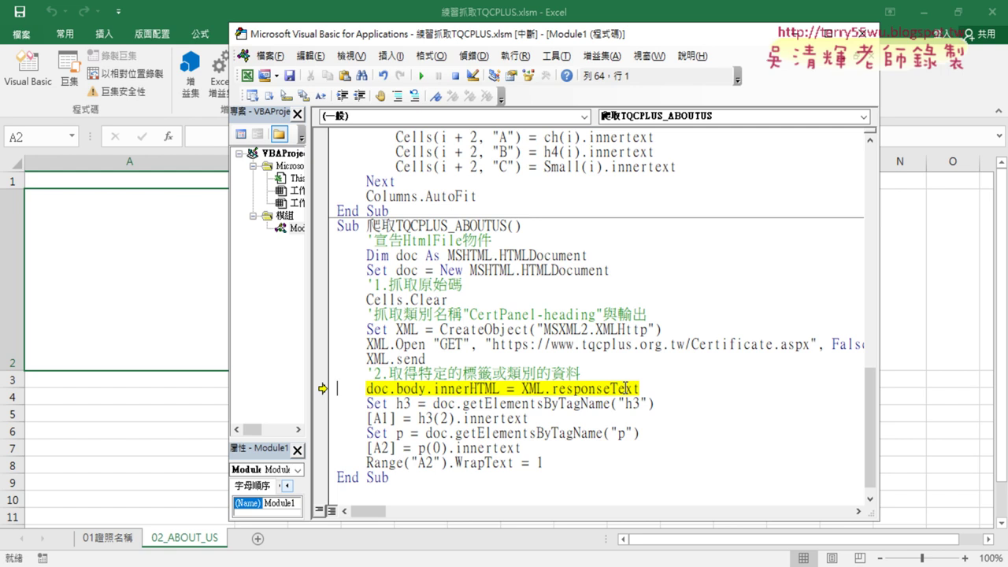
Step: Step through the h3, A1, A2 and WrapText lines to End Sub, filling and wrapping A2
{"action": "key", "text": "F8"}
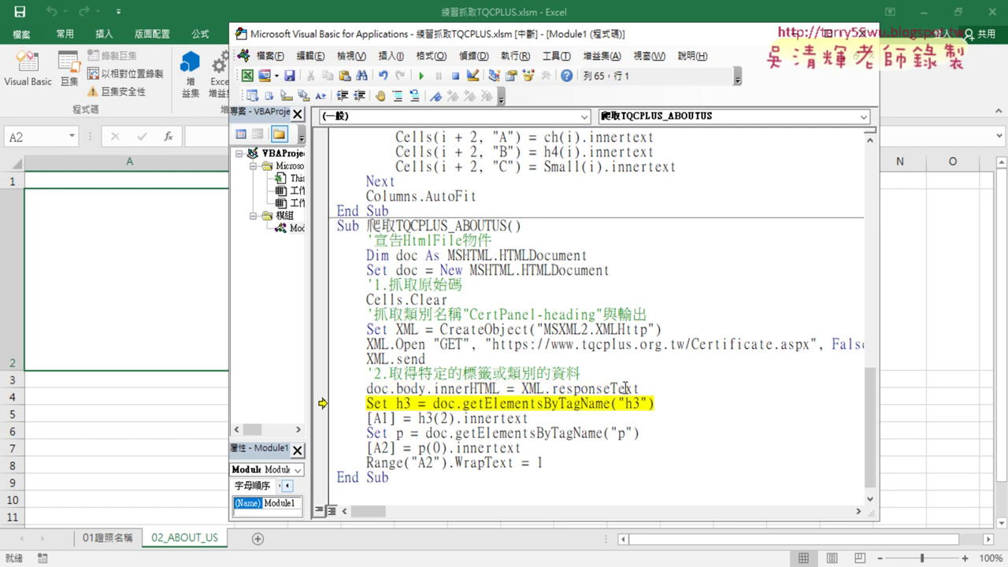
{"action": "key", "text": "F8"}
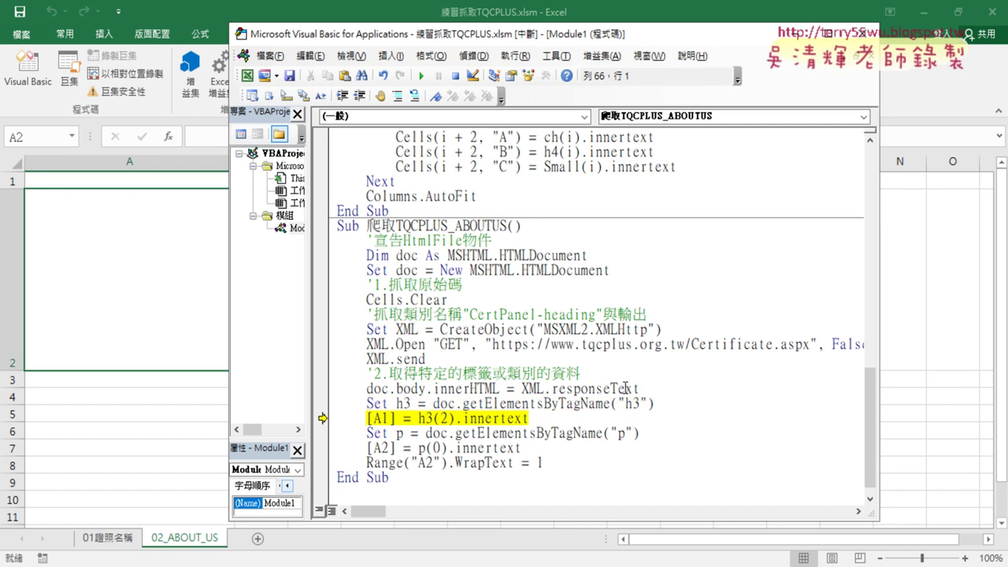
{"action": "key", "text": "F8"}
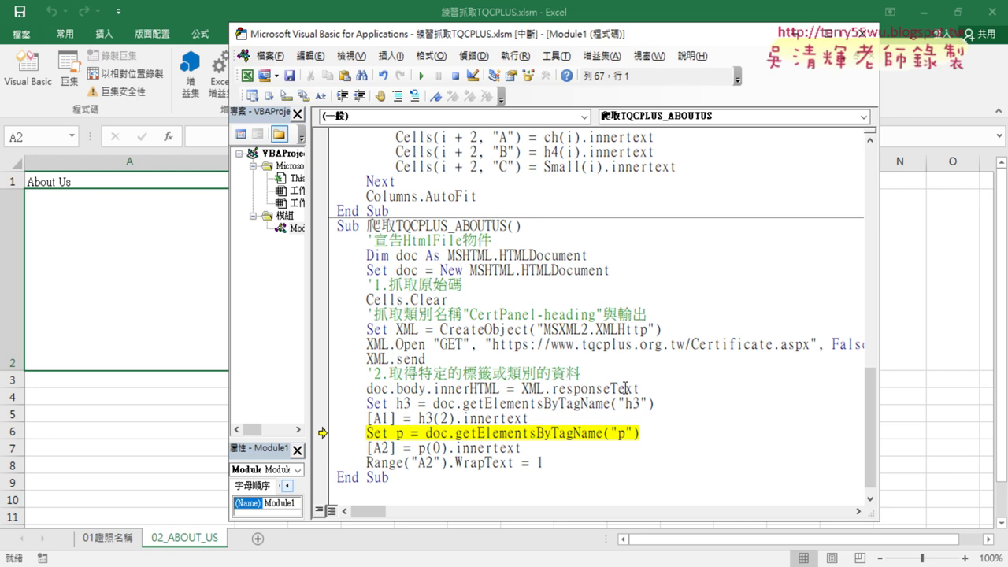
{"action": "key", "text": "F8"}
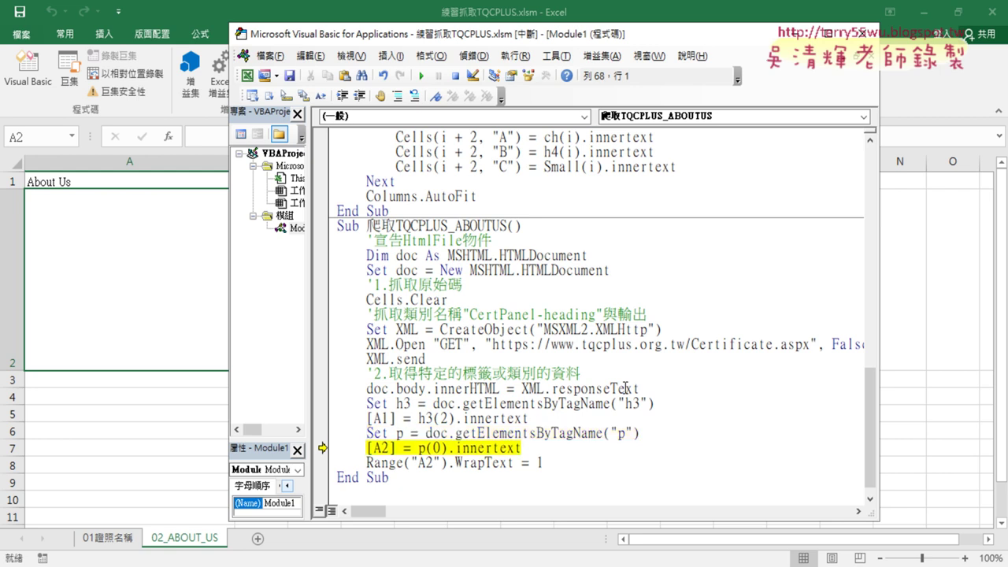
{"action": "key", "text": "F8"}
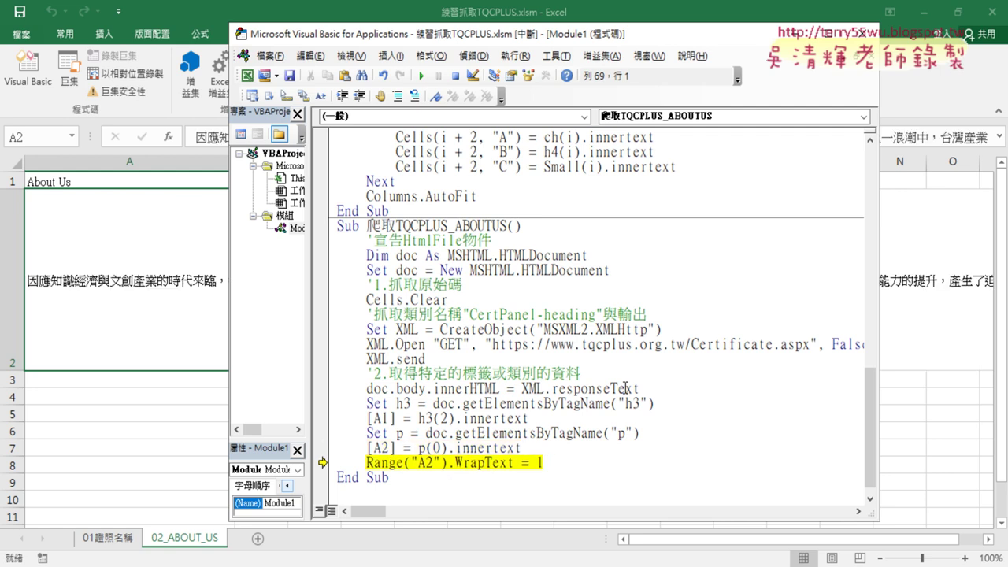
{"action": "key", "text": "F8"}
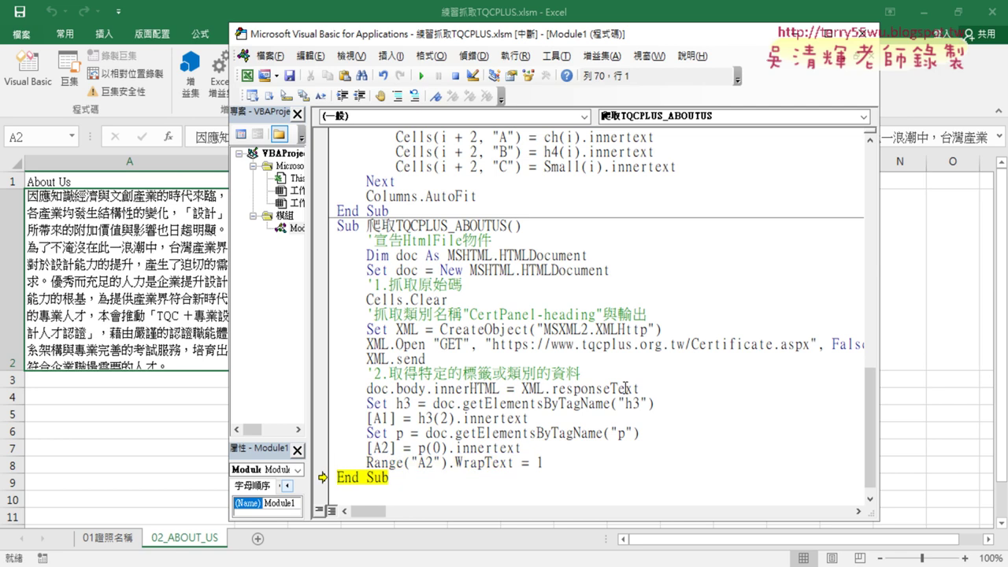
{"action": "key", "text": "F8"}
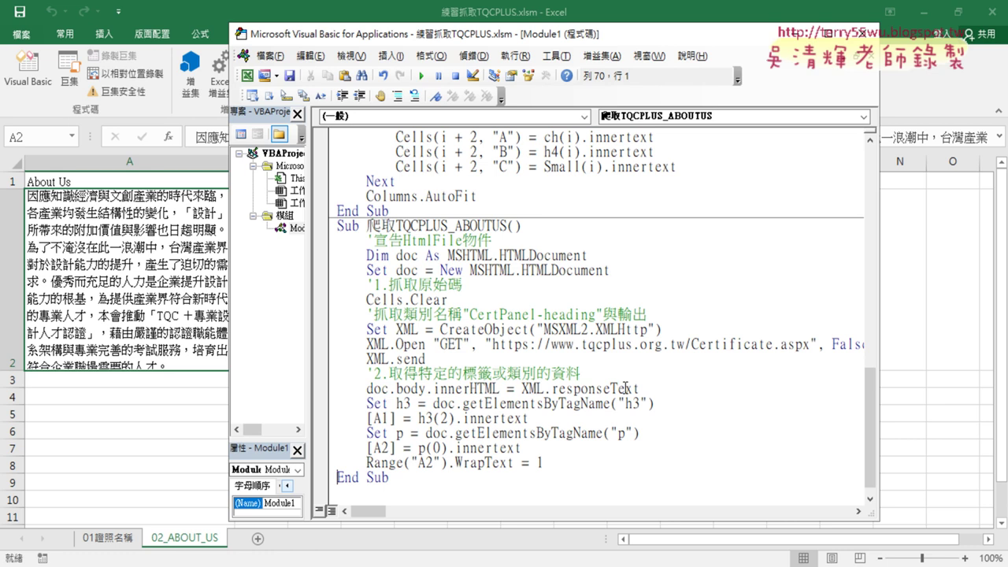
Step: On the worksheet, narrow column A so the A2 paragraph rewraps shorter
{"action": "left_click", "coordinate": [75, 300]}
{"action": "left_click_drag", "start_coordinate": [234, 163], "coordinate": [392, 163]}
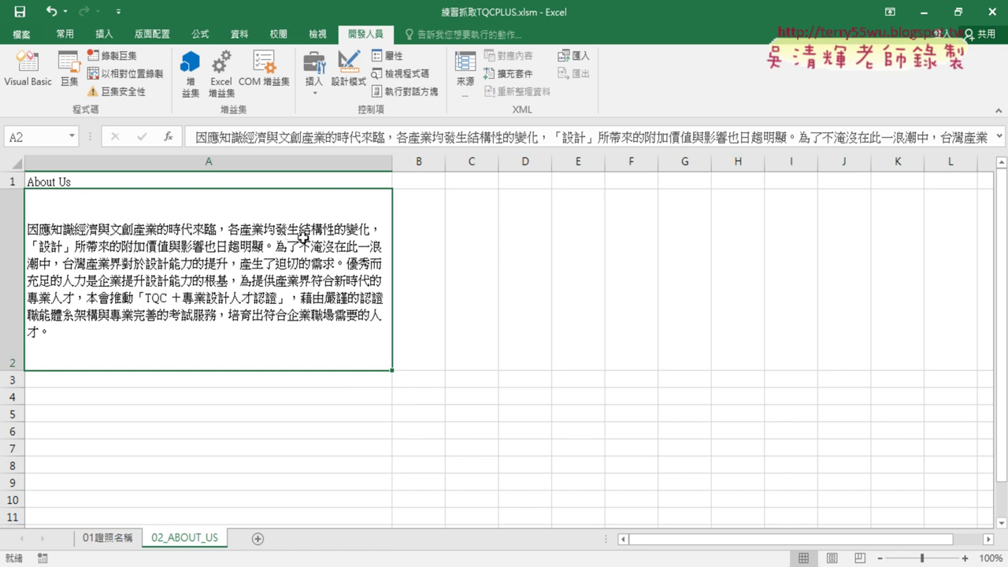
{"action": "left_click_drag", "start_coordinate": [392, 163], "coordinate": [281, 163]}
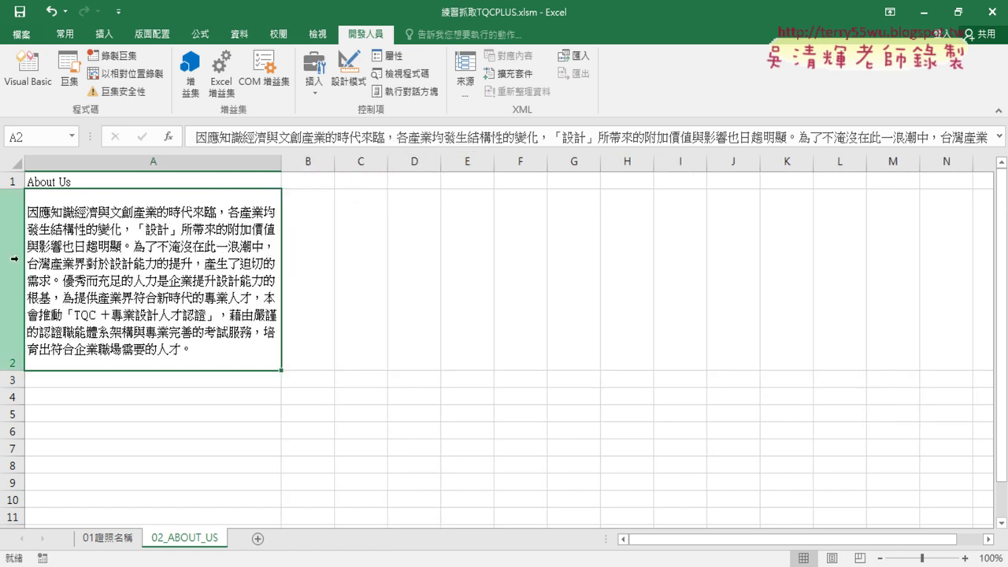
Step: Make row 2 taller to fit the wrapped About Us paragraph
{"action": "left_click", "coordinate": [11, 258]}
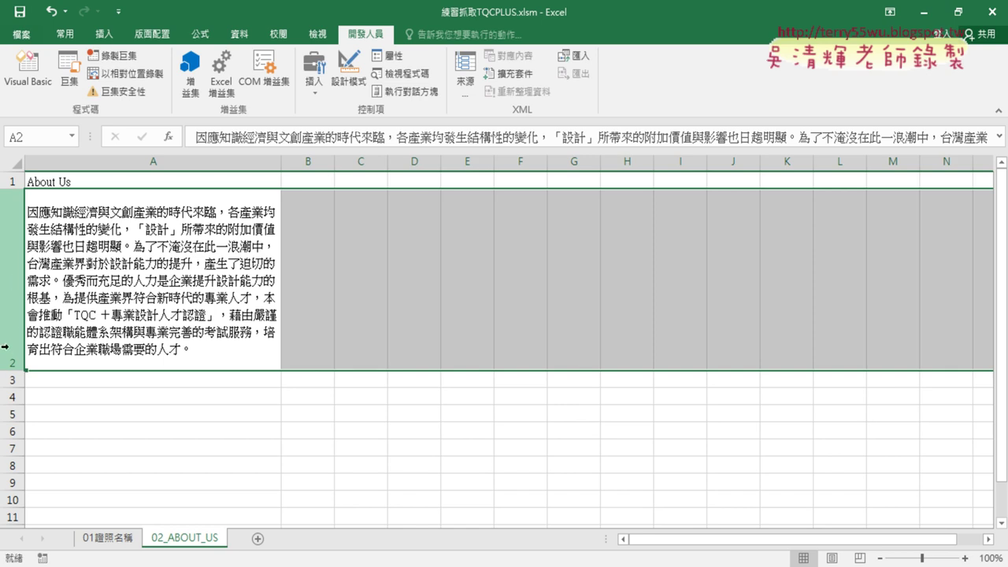
{"action": "left_click_drag", "start_coordinate": [14, 370], "coordinate": [14, 401]}
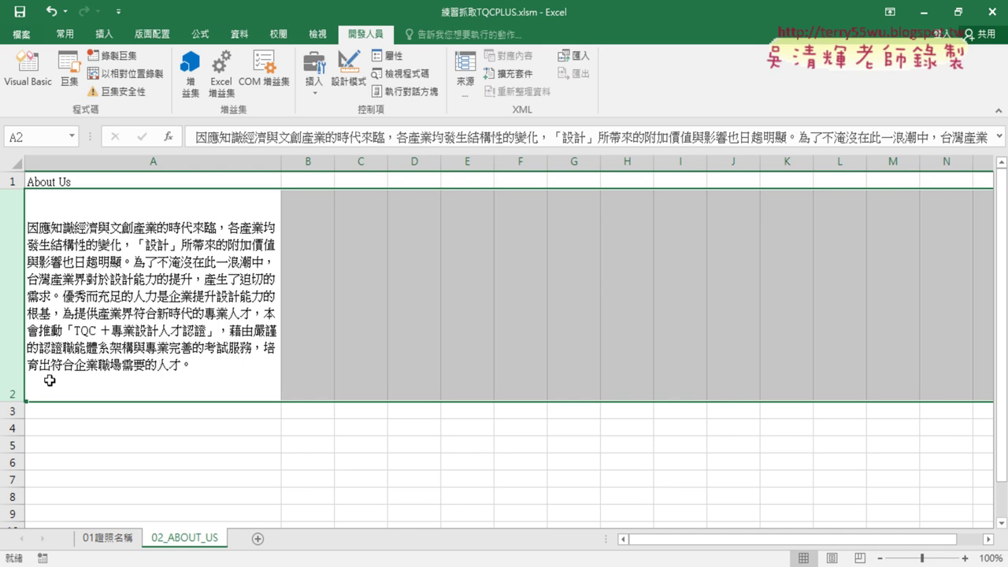
{"action": "left_click_drag", "start_coordinate": [14, 396], "coordinate": [19, 386]}
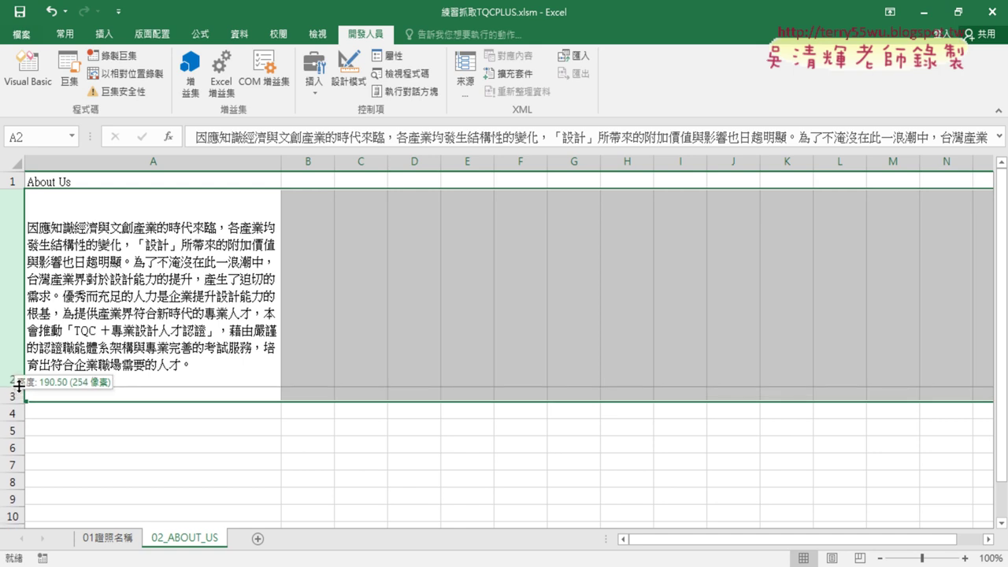
{"action": "left_click_drag", "start_coordinate": [19, 387], "coordinate": [21, 396]}
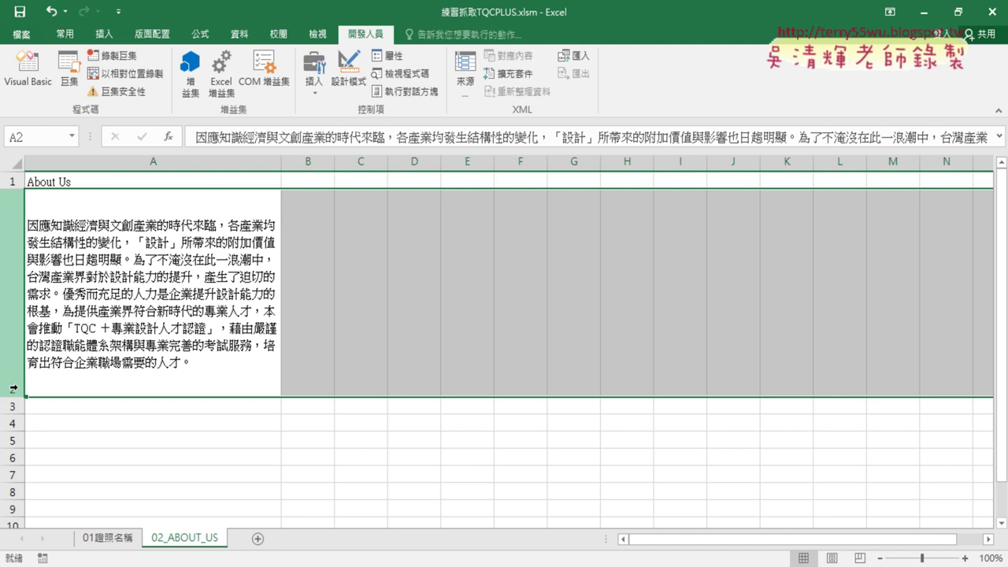
{"action": "left_click_drag", "start_coordinate": [21, 396], "coordinate": [15, 396]}
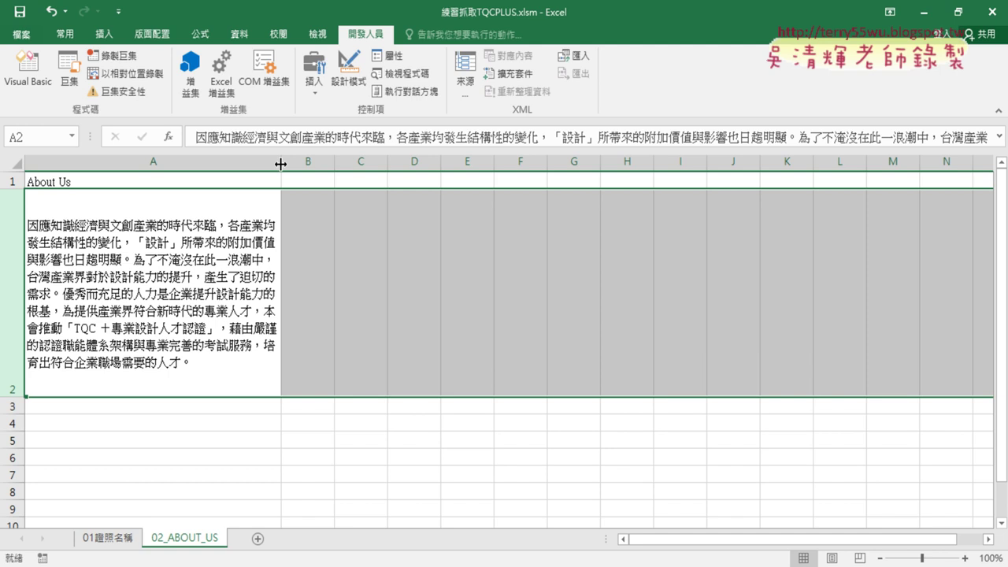
Step: Fine-tune column A's width so A2's paragraph fits on nine lines
{"action": "mouse_move", "coordinate": [280, 163]}
{"action": "left_mouse_down"}
{"action": "mouse_move", "coordinate": [236, 163]}
{"action": "mouse_move", "coordinate": [295, 163]}
{"action": "left_mouse_up"}
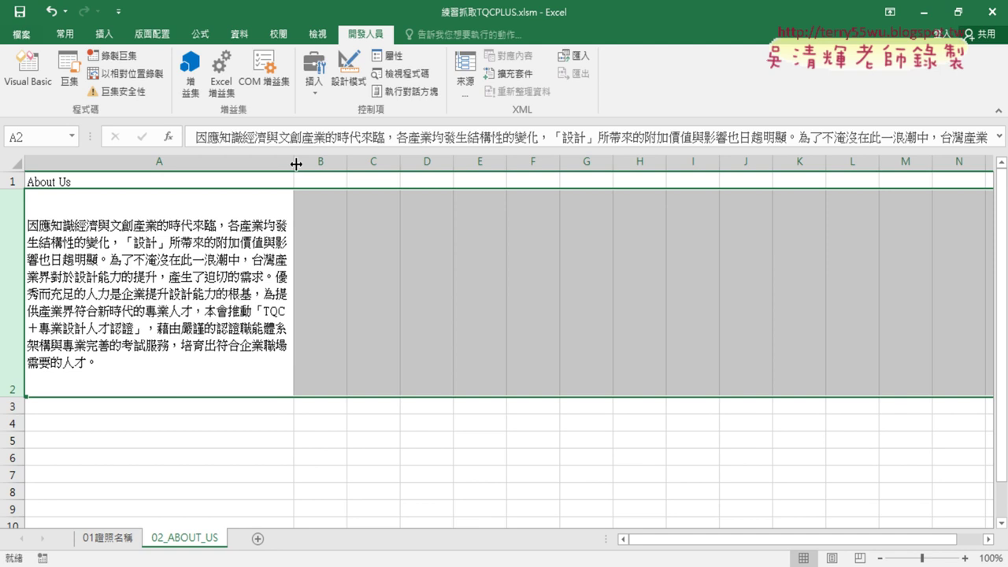
{"action": "left_click_drag", "start_coordinate": [295, 163], "coordinate": [252, 163]}
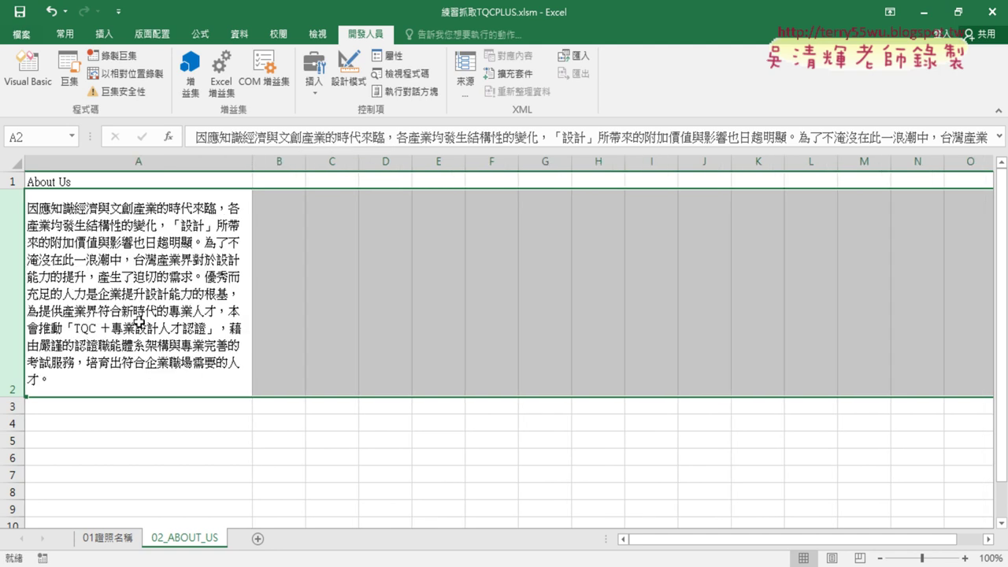
{"action": "left_click", "coordinate": [151, 163]}
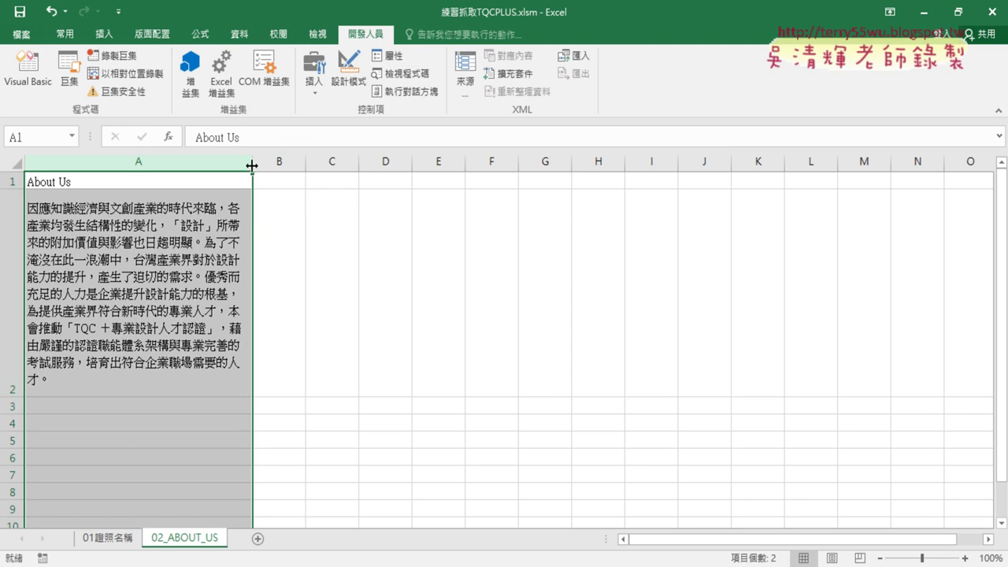
{"action": "left_click_drag", "start_coordinate": [253, 163], "coordinate": [262, 166]}
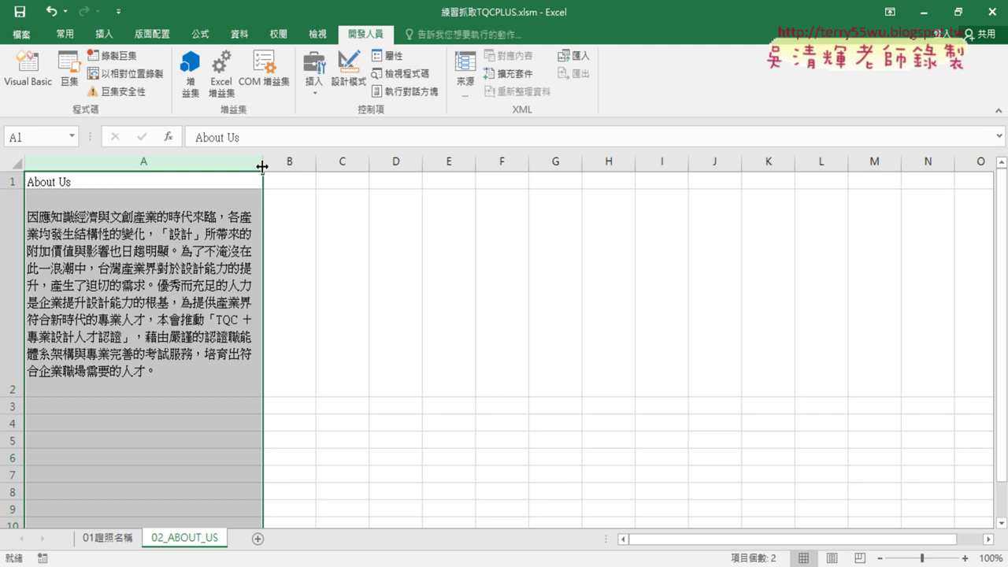
{"action": "left_click", "coordinate": [155, 244]}
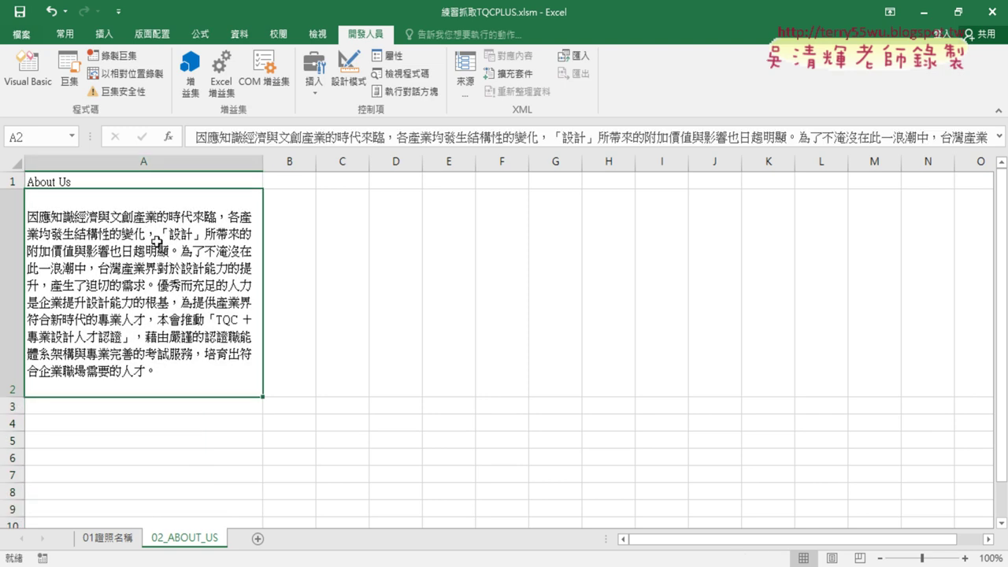
Step: Return to the ABOUTUS macro code in the VBA editor and hide the classroom management window
{"action": "left_click", "coordinate": [27, 71]}
{"action": "left_click_drag", "start_coordinate": [551, 463], "coordinate": [474, 470]}
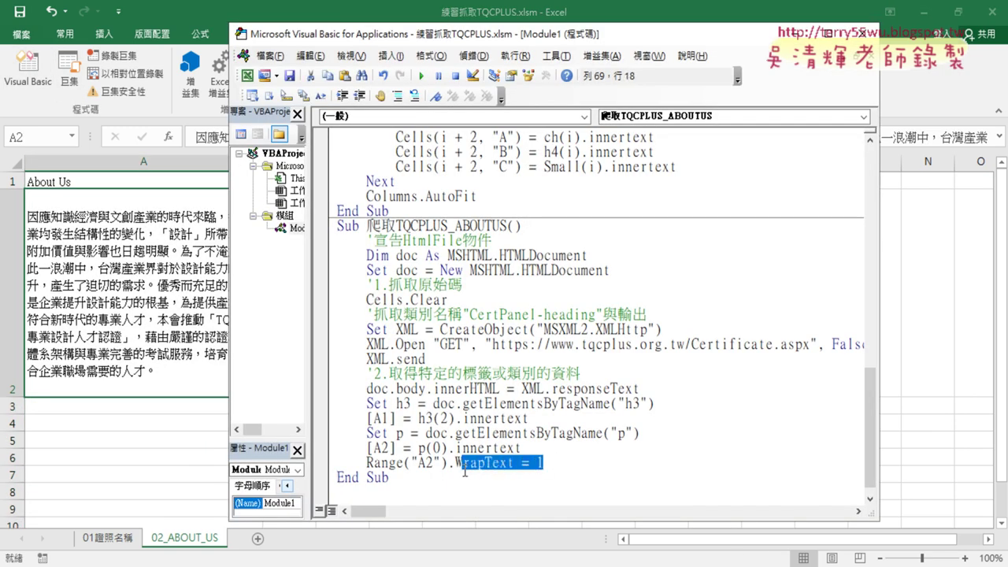
{"action": "left_click", "coordinate": [515, 463]}
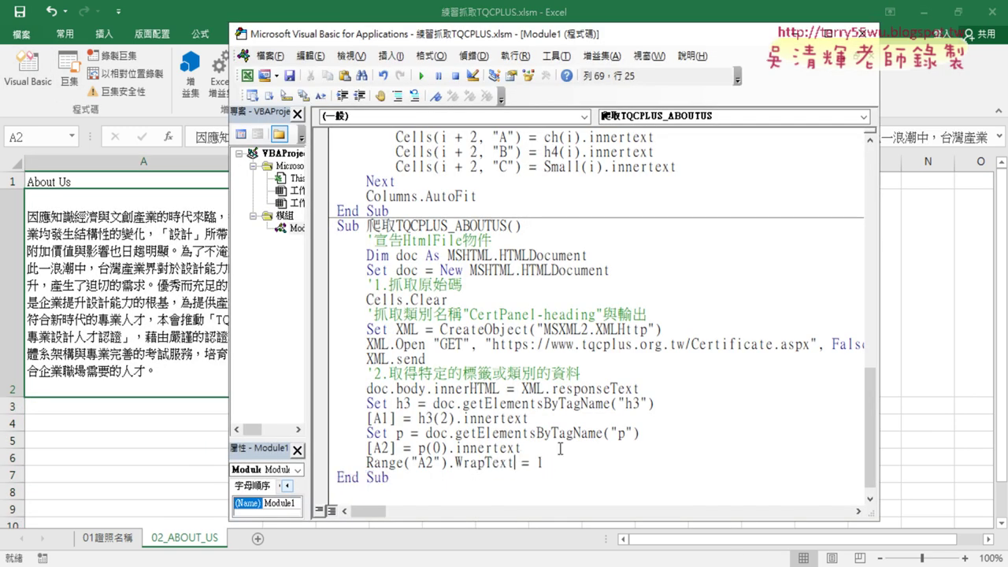
{"action": "mouse_move", "coordinate": [738, 6]}
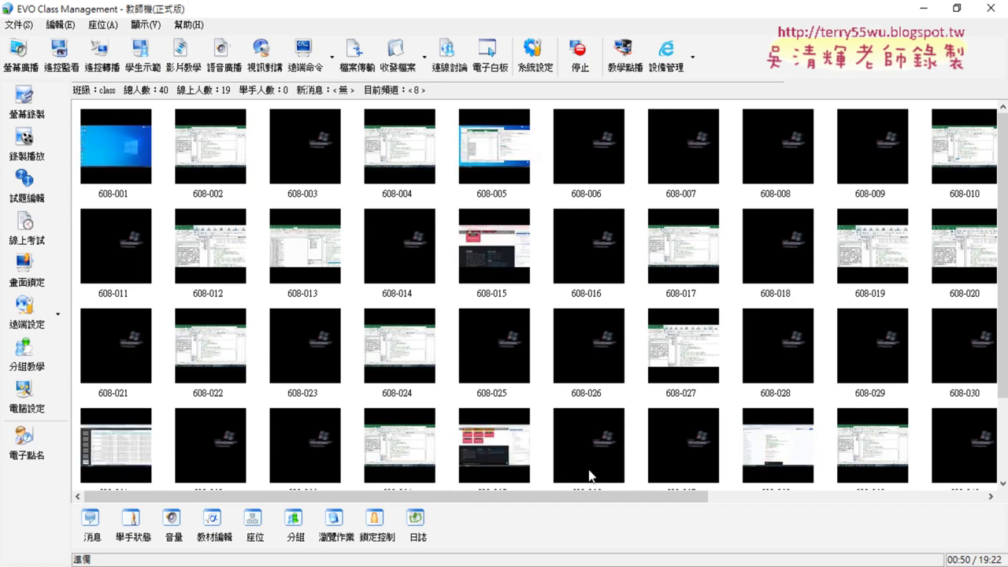
{"action": "left_click", "coordinate": [923, 8]}
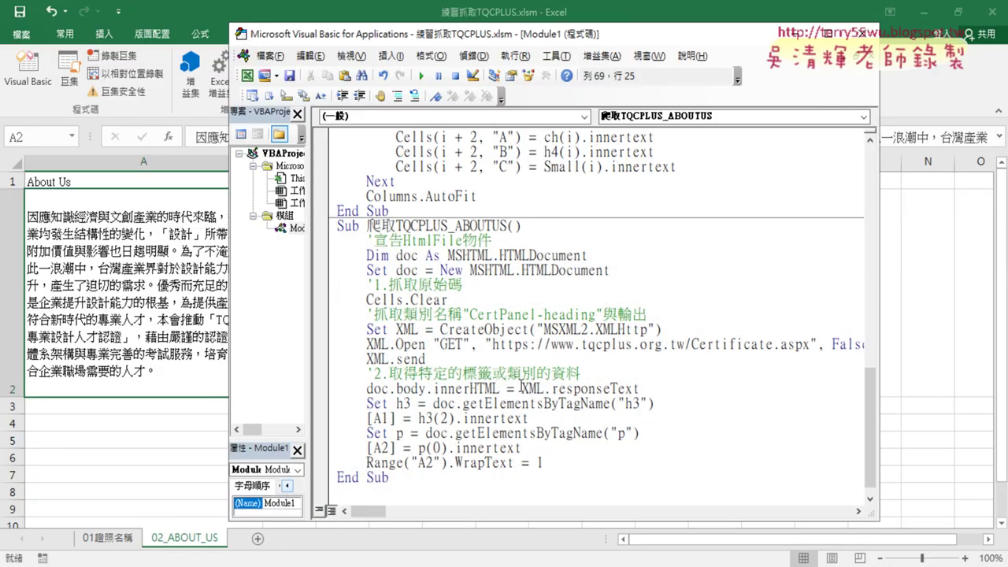